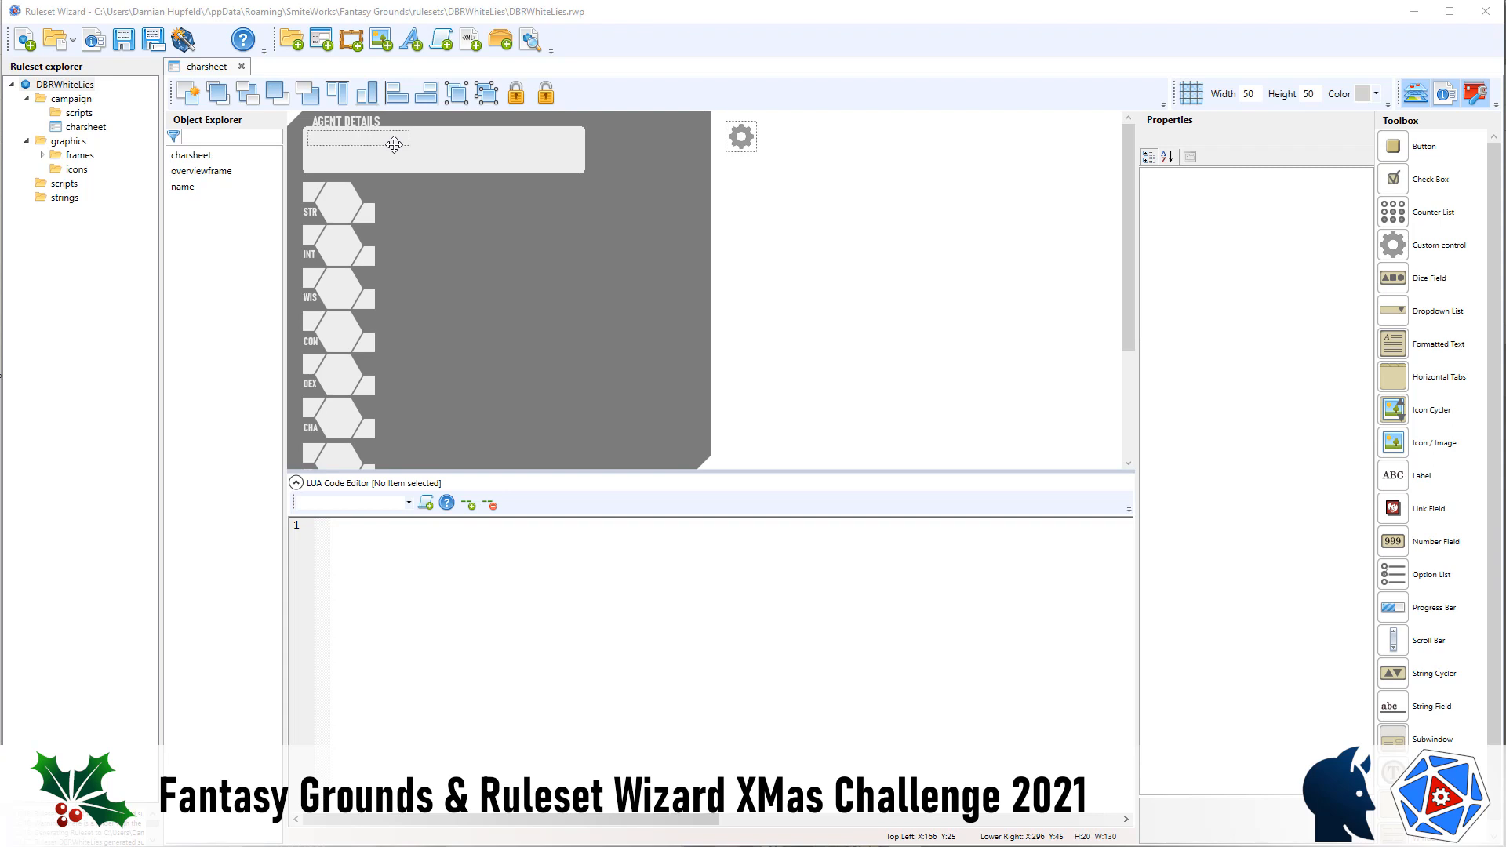
Set the font of the name string field in the Agent Details frame to reference-h.
left_click(394, 144)
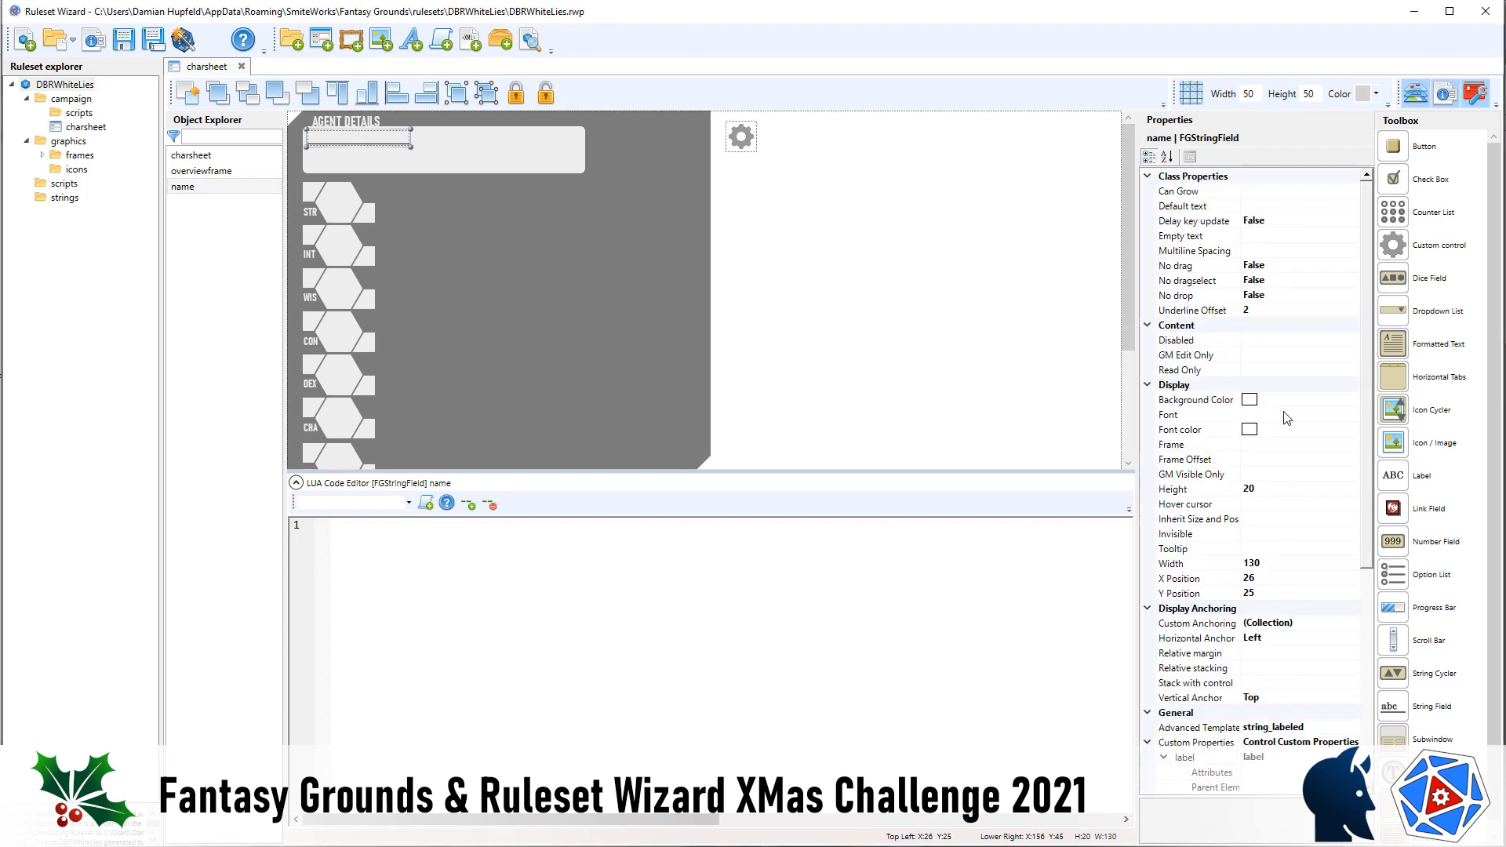
scroll(1299, 700, "down", 3)
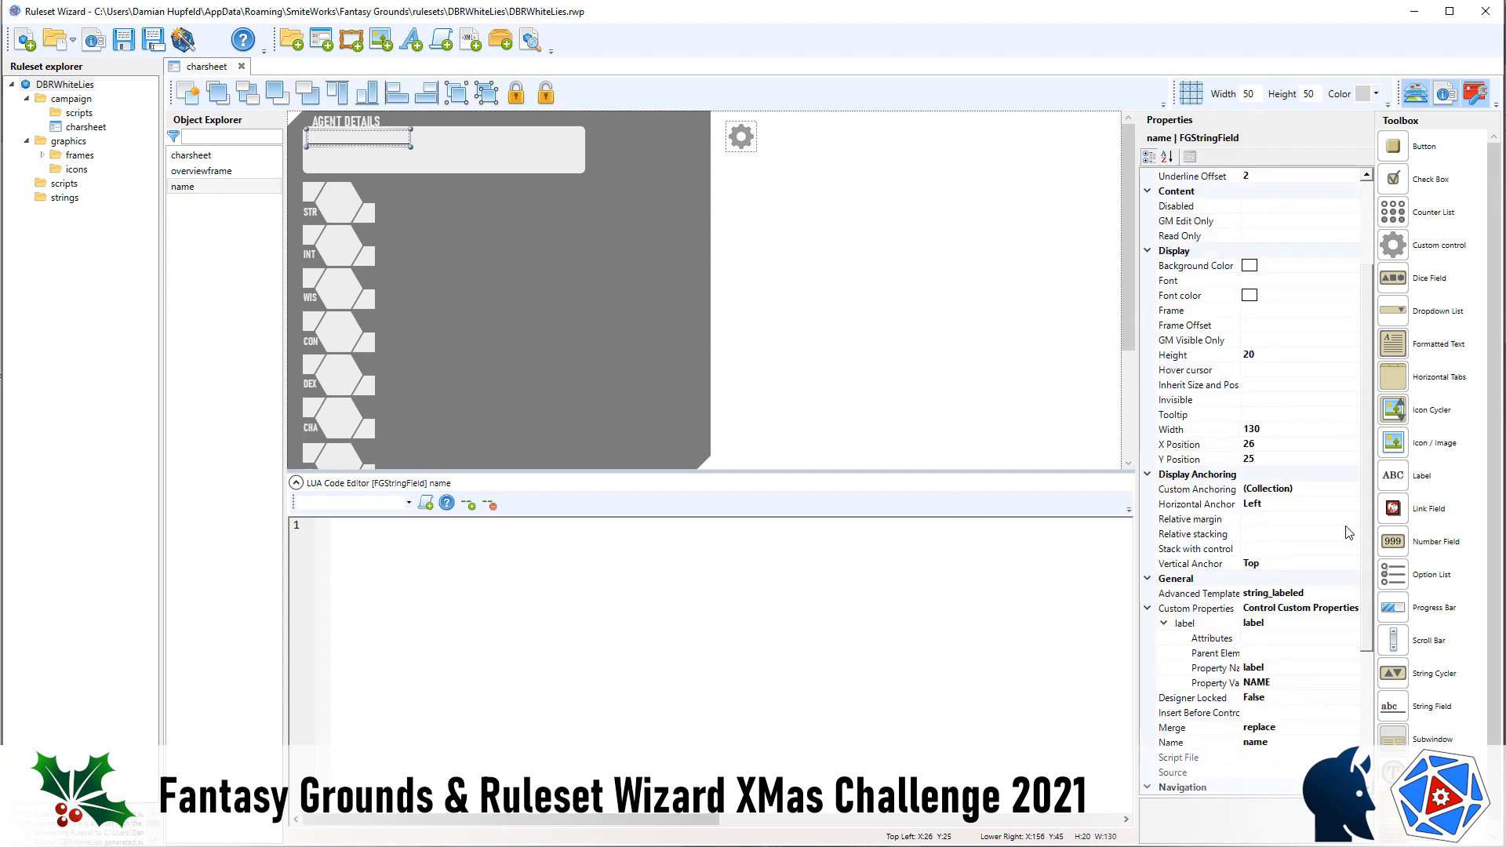
scroll(1349, 533, "up", 3)
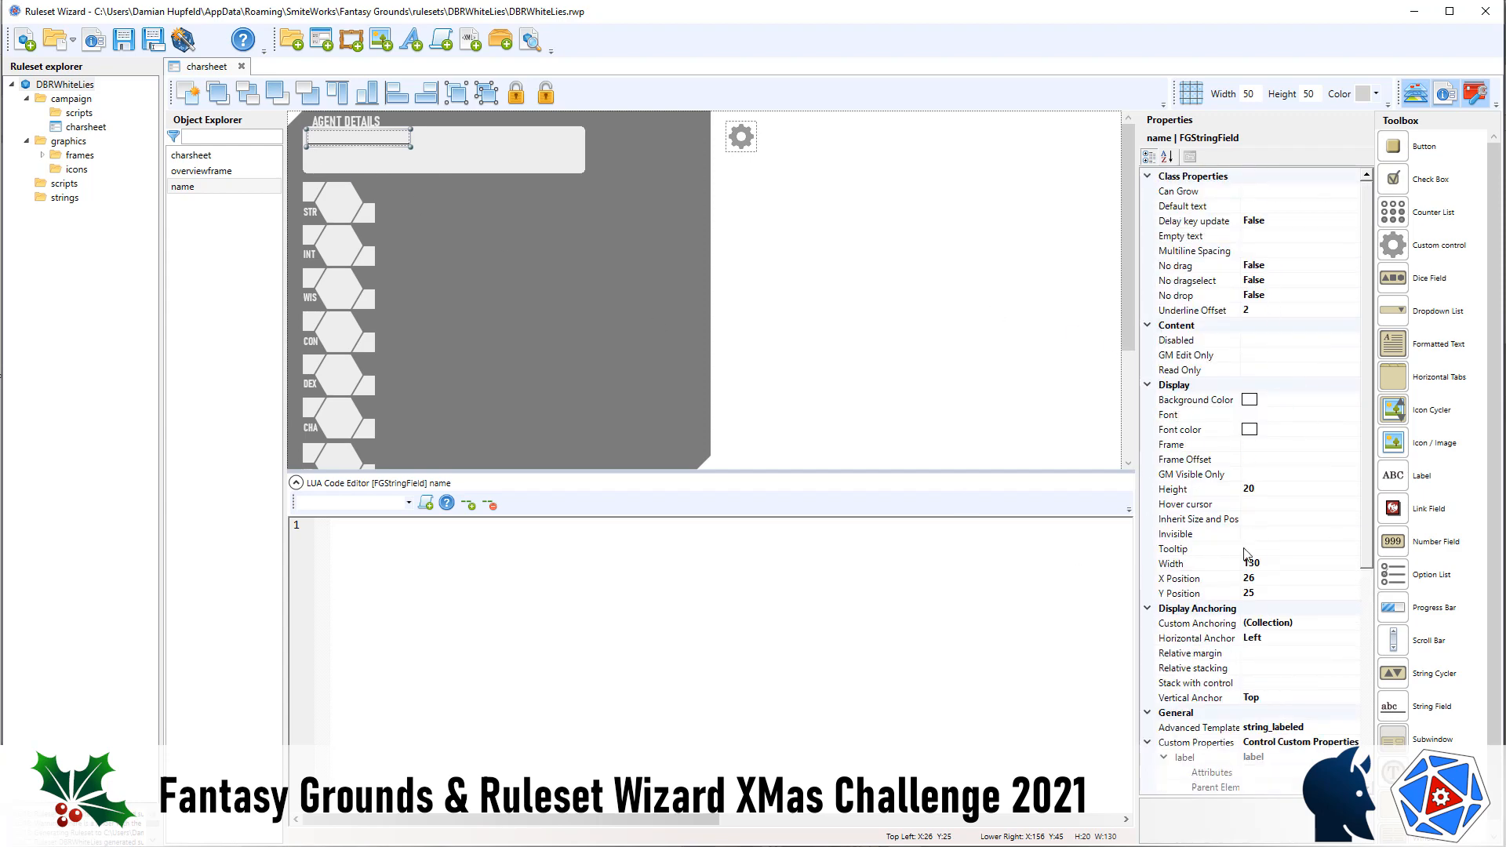
left_click(1276, 413)
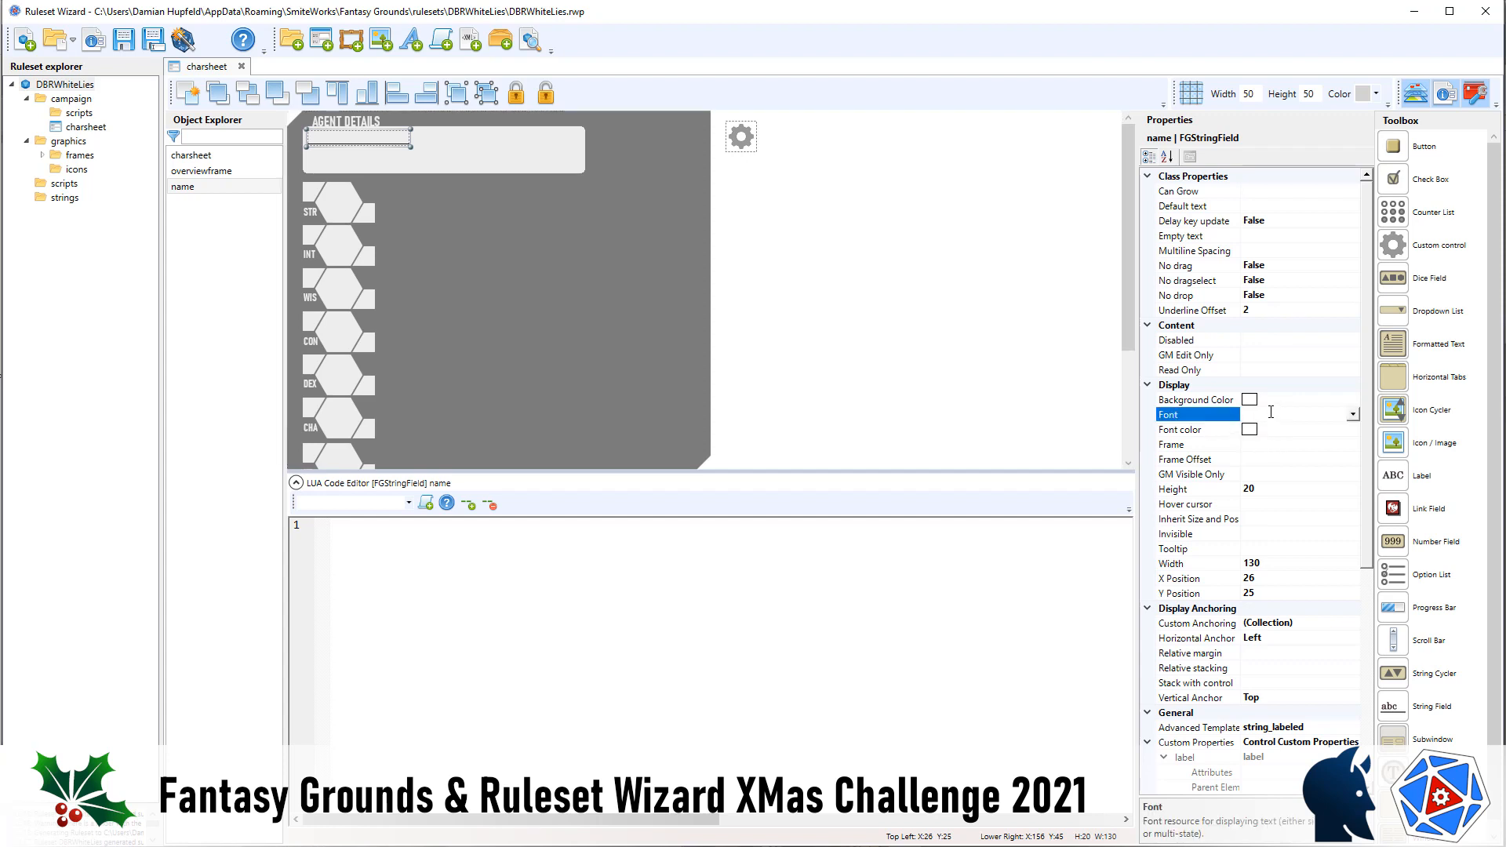
type("reference-h")
left_click(847, 187)
left_click(390, 136)
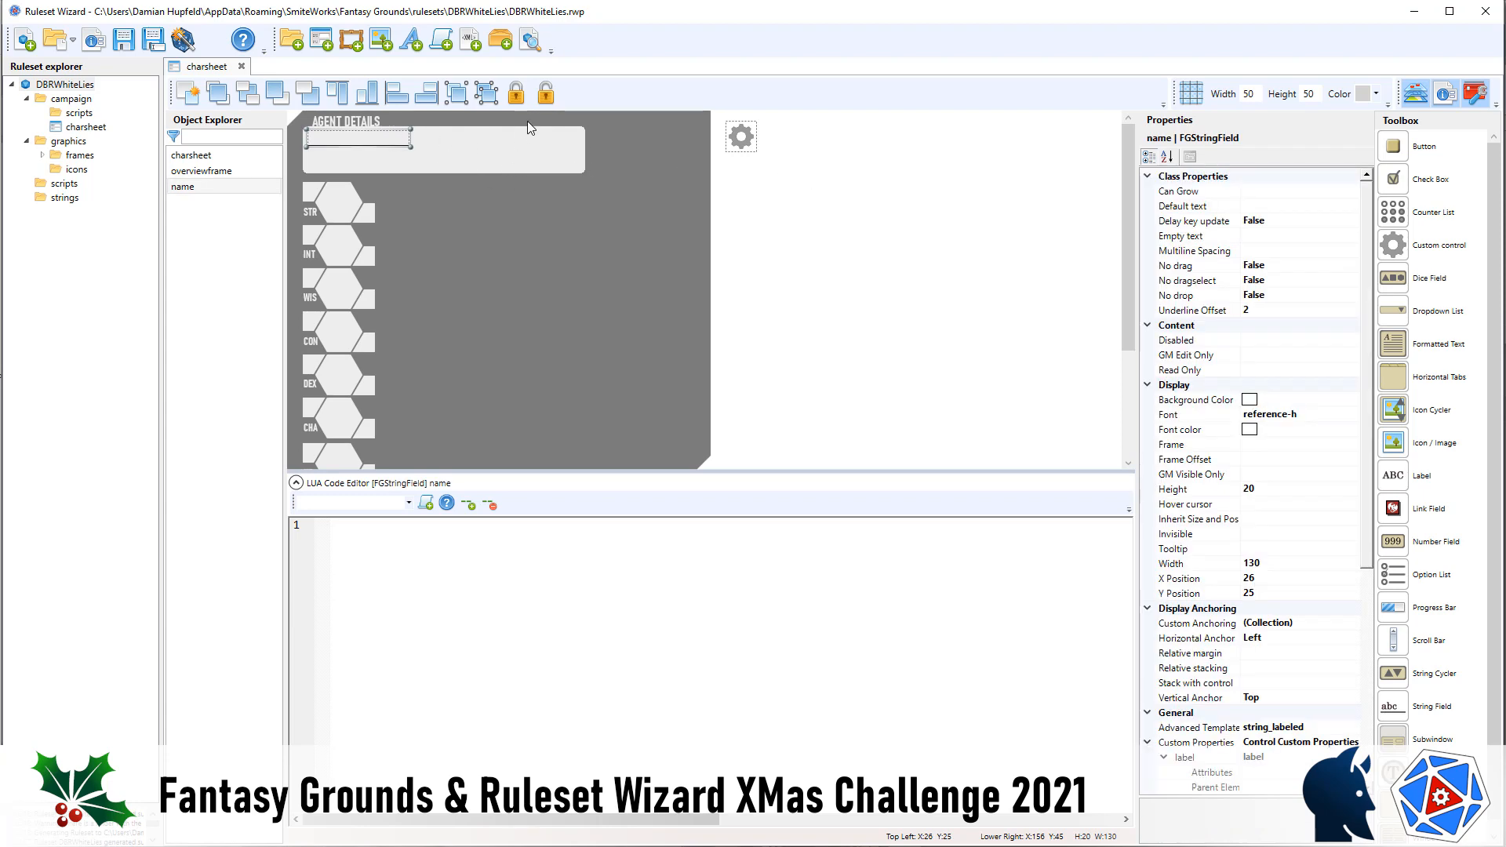
left_click(560, 188)
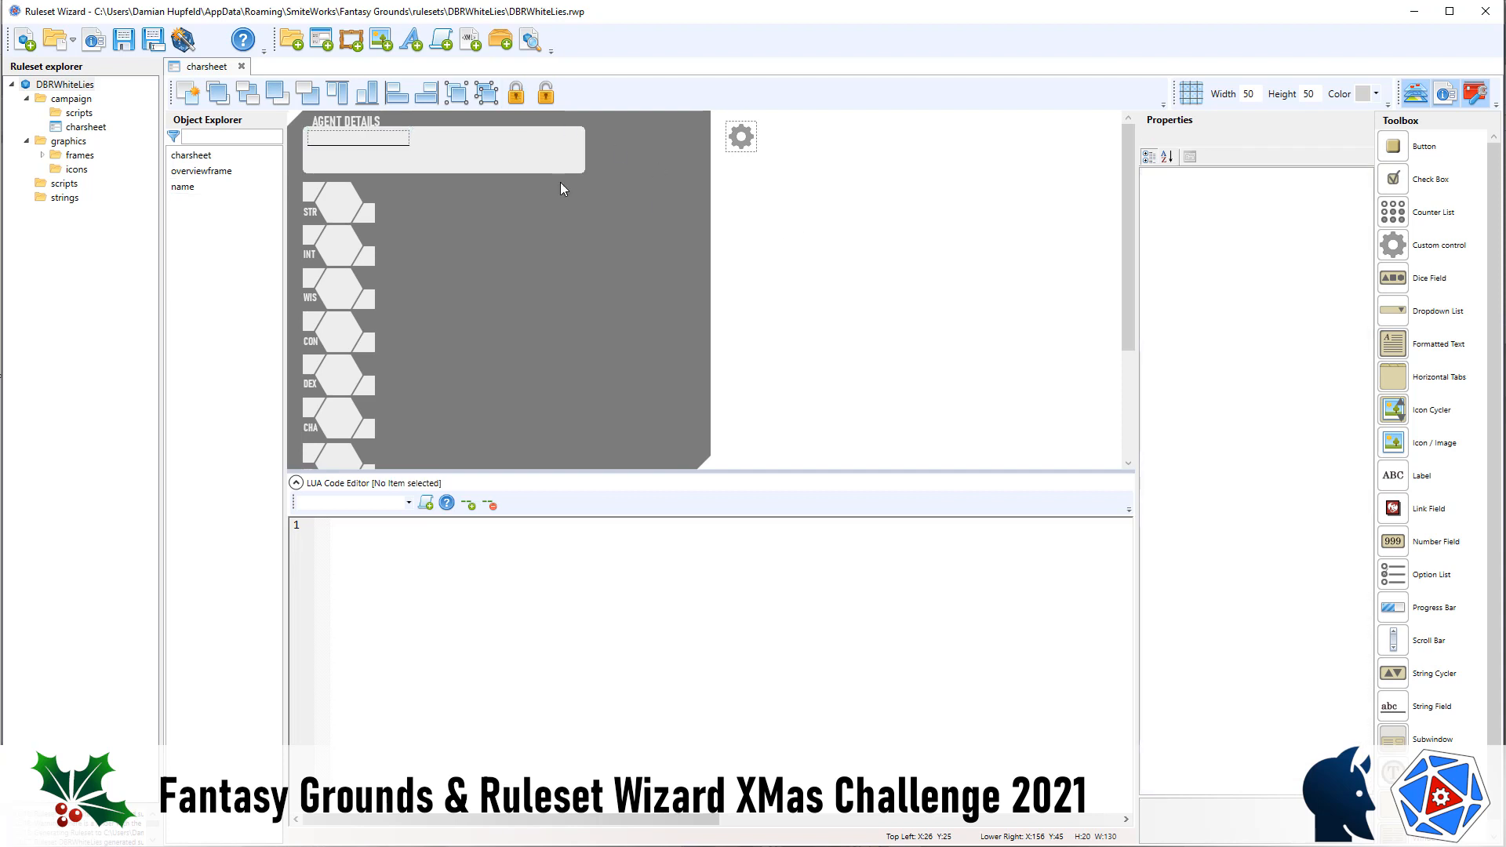
Duplicate the name field and move the copy horizontally to X position 186, keeping it on the same row.
left_click(378, 138)
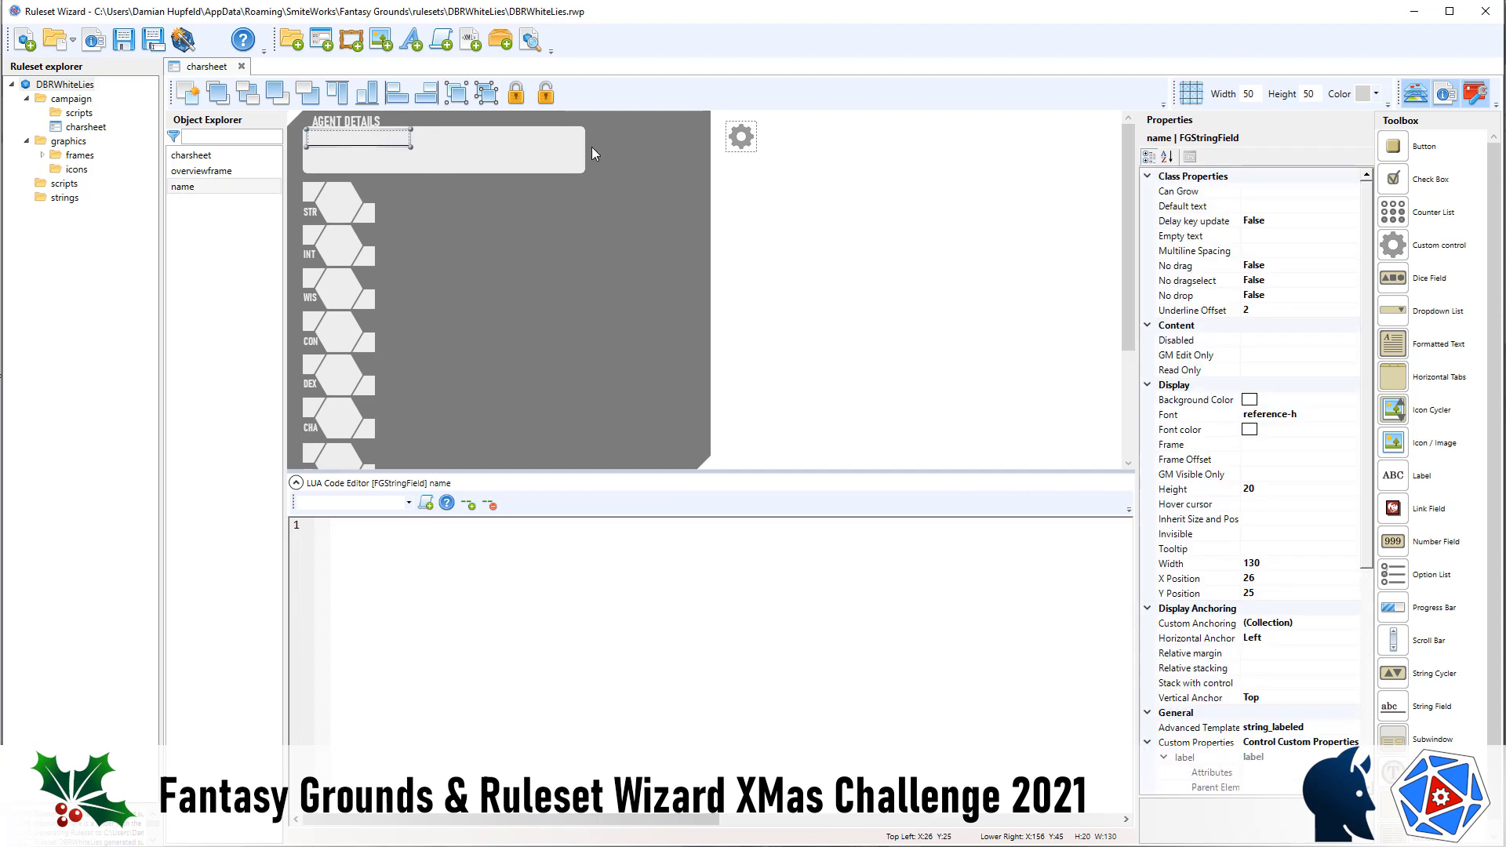
key("ctrl+v")
key("Up")
key("Right")
key("Right")
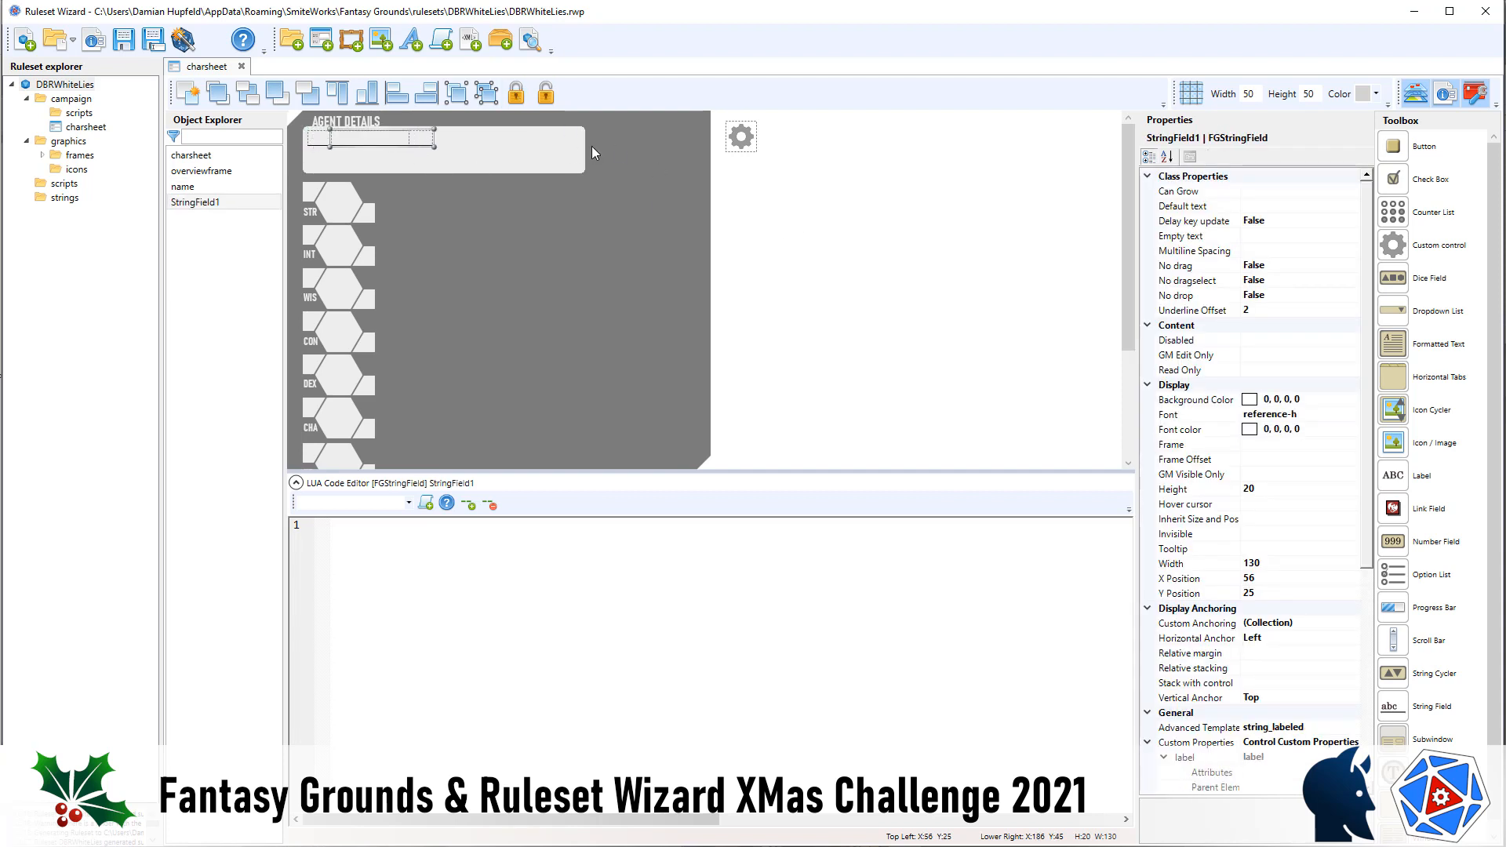
key("Right")
key("Right")
key("Right")
key("Right")
key("Right")
key("Right")
key("Right")
key("Right")
key("Right")
key("Right")
key("Right")
key("Right")
key("Right")
key("Right")
key("Right")
key("Right")
key("Right")
key("Right")
key("Right")
key("Right")
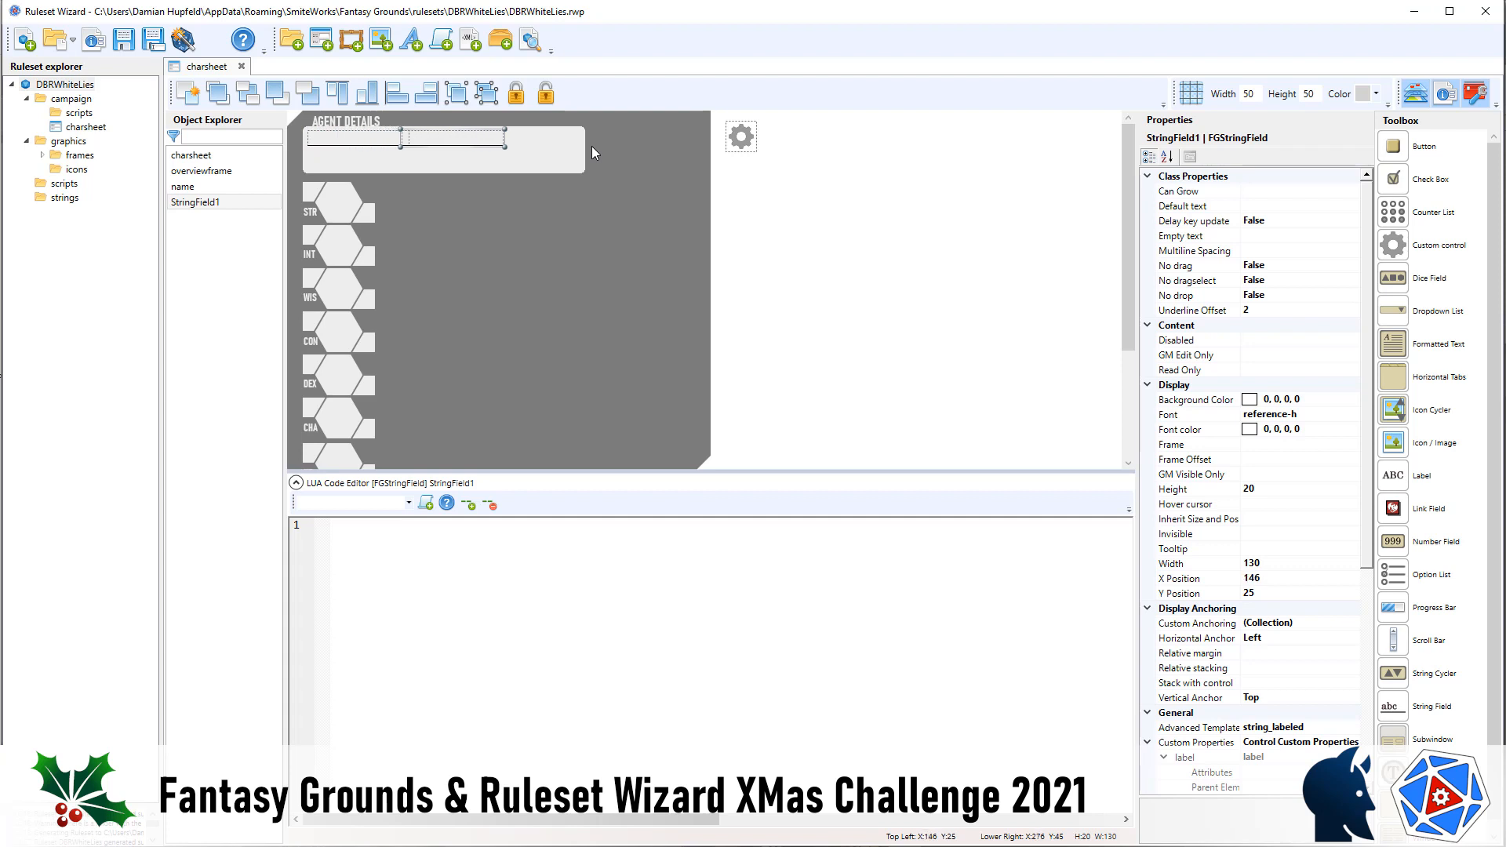
key("Right")
key("Right")
key("Right")
key("Right")
key("Right")
key("Right")
key("Right")
key("Right")
key("Right")
key("Right")
key("Right")
key("Right")
key("Right")
key("Right")
key("Right")
key("Right")
key("Right")
key("Right")
key("Right")
key("Right")
key("Right")
key("Right")
key("Right")
key("Right")
key("Right")
key("Right")
key("Right")
key("Right")
key("Right")
key("Right")
key("Right")
key("Right")
key("Right")
key("Right")
key("Right")
key("Right")
key("Right")
key("Right")
key("Right")
key("Right")
Change the copied field's label property value to CLASS and rename the control as pcclass.
scroll(1312, 545, "down", 5)
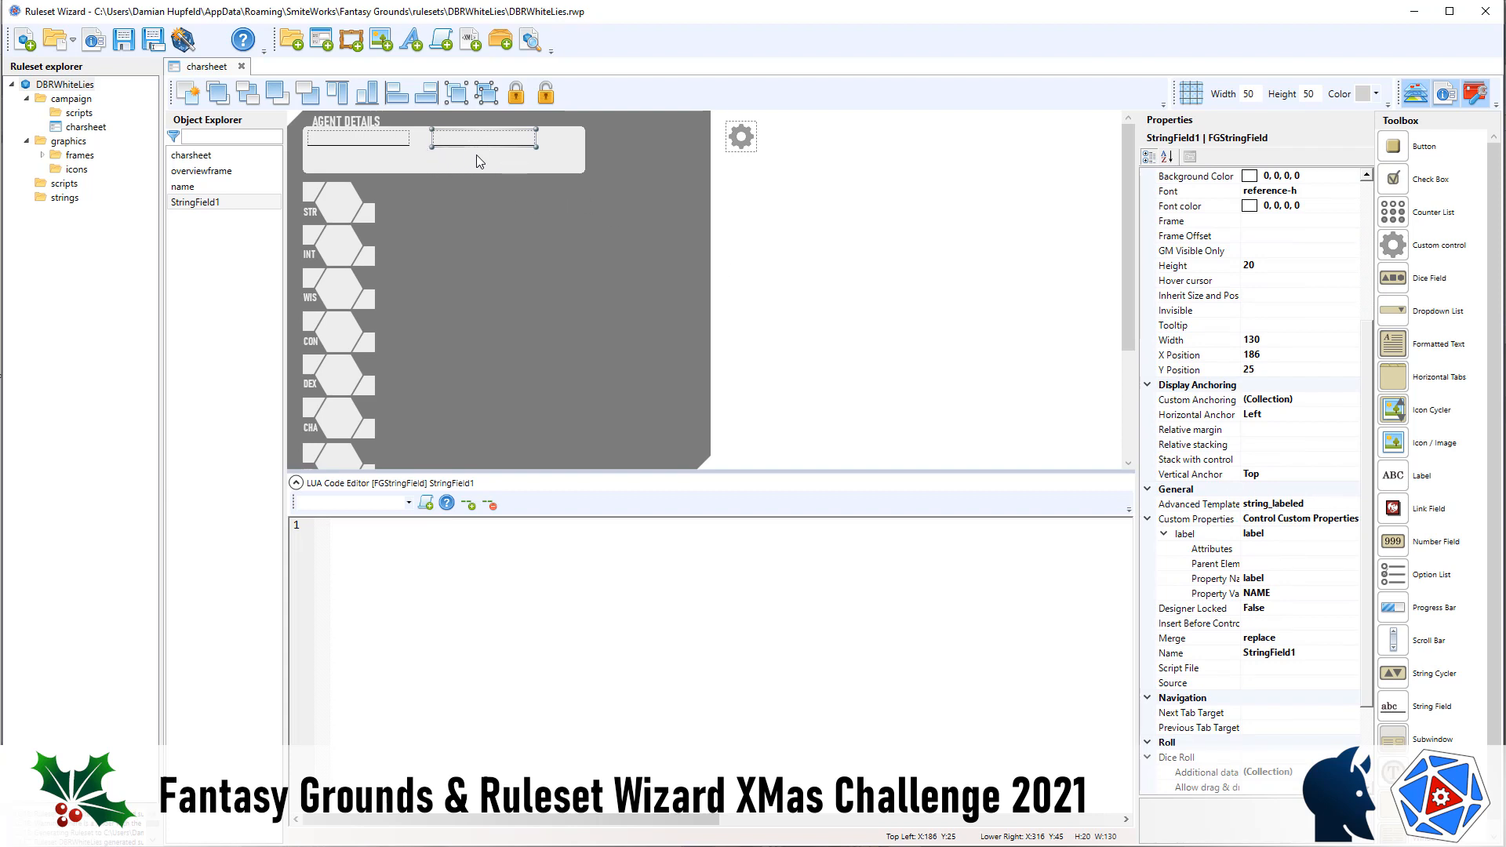
left_click(1285, 592)
left_click_drag(1285, 593, 1249, 583)
type("C")
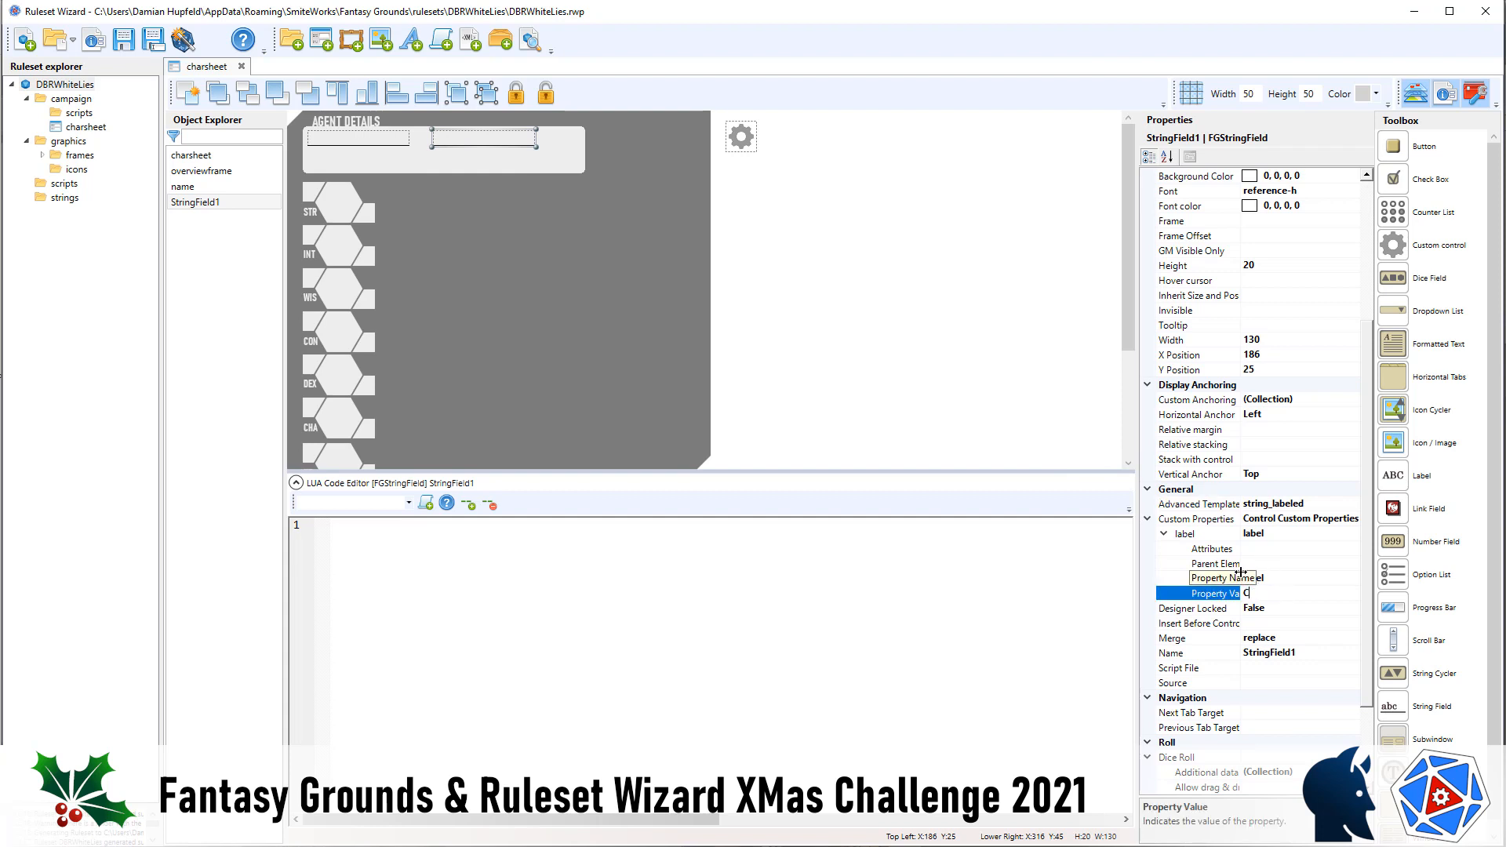
type("LASS")
left_click(1310, 653)
type("pcclass")
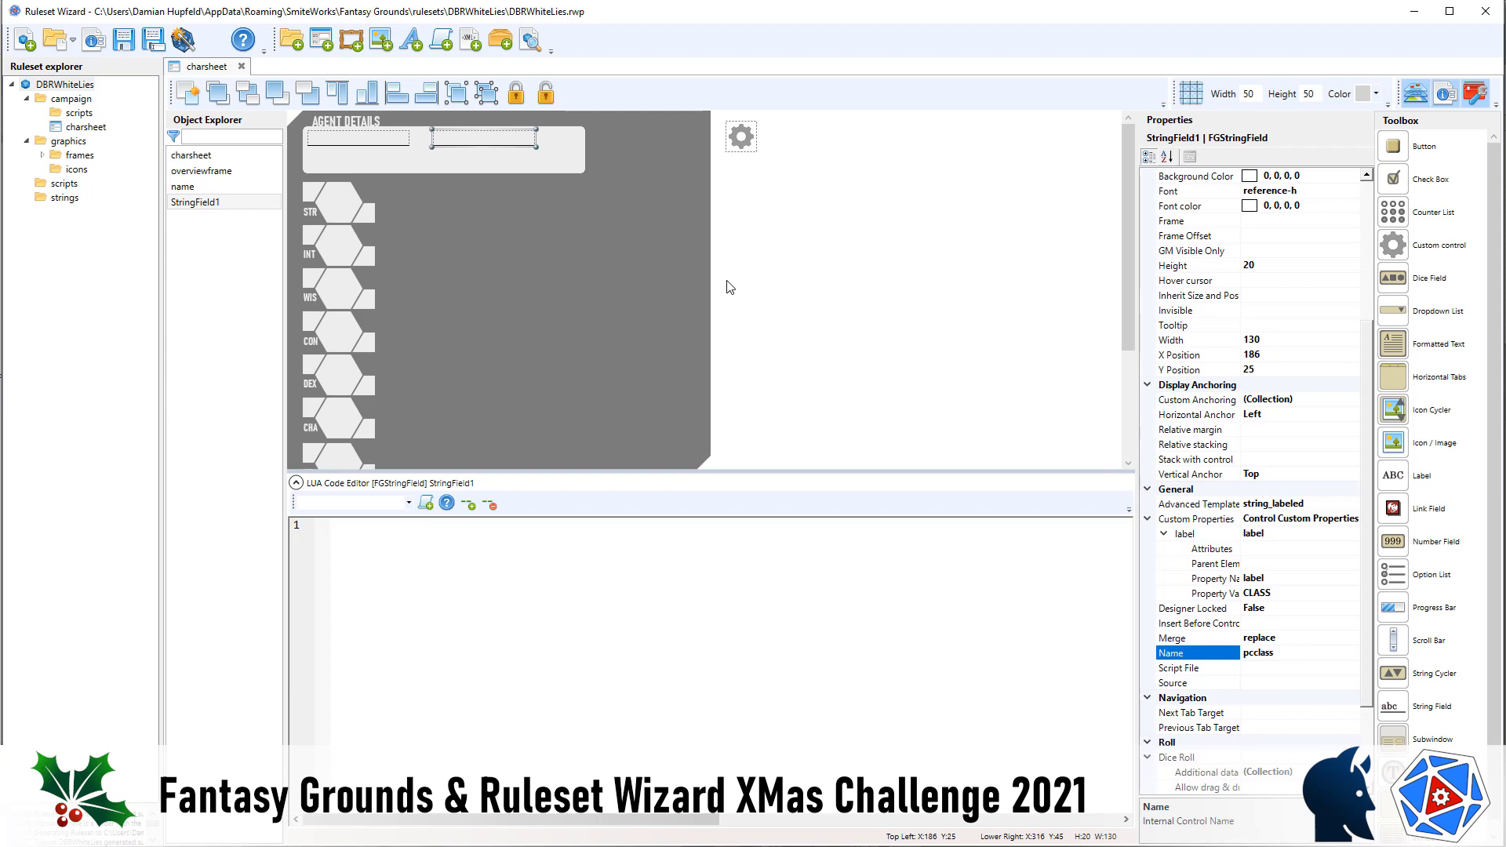
left_click(765, 202)
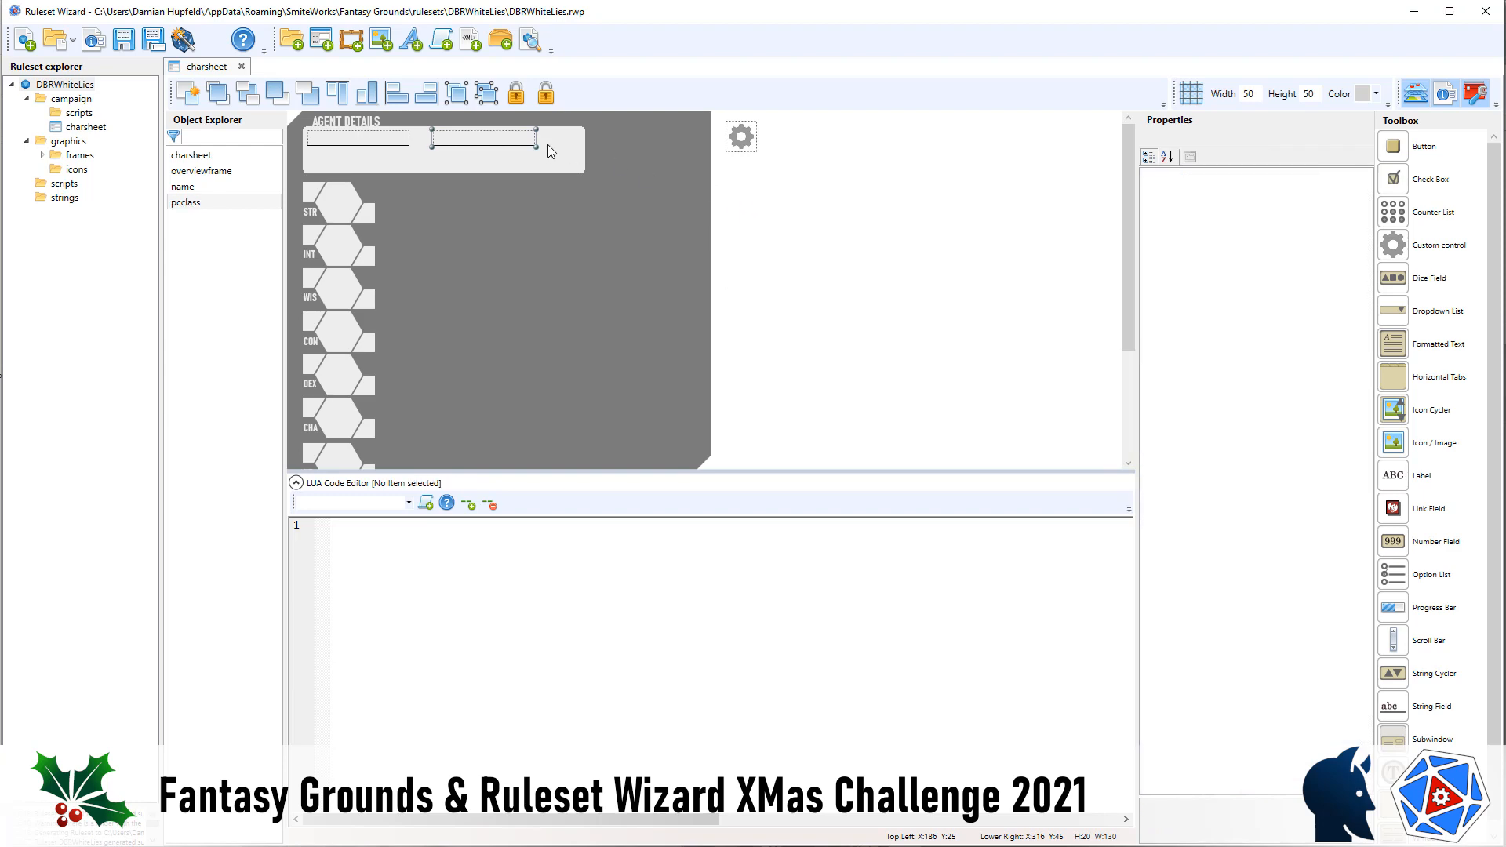
left_click(517, 95)
left_click(780, 247)
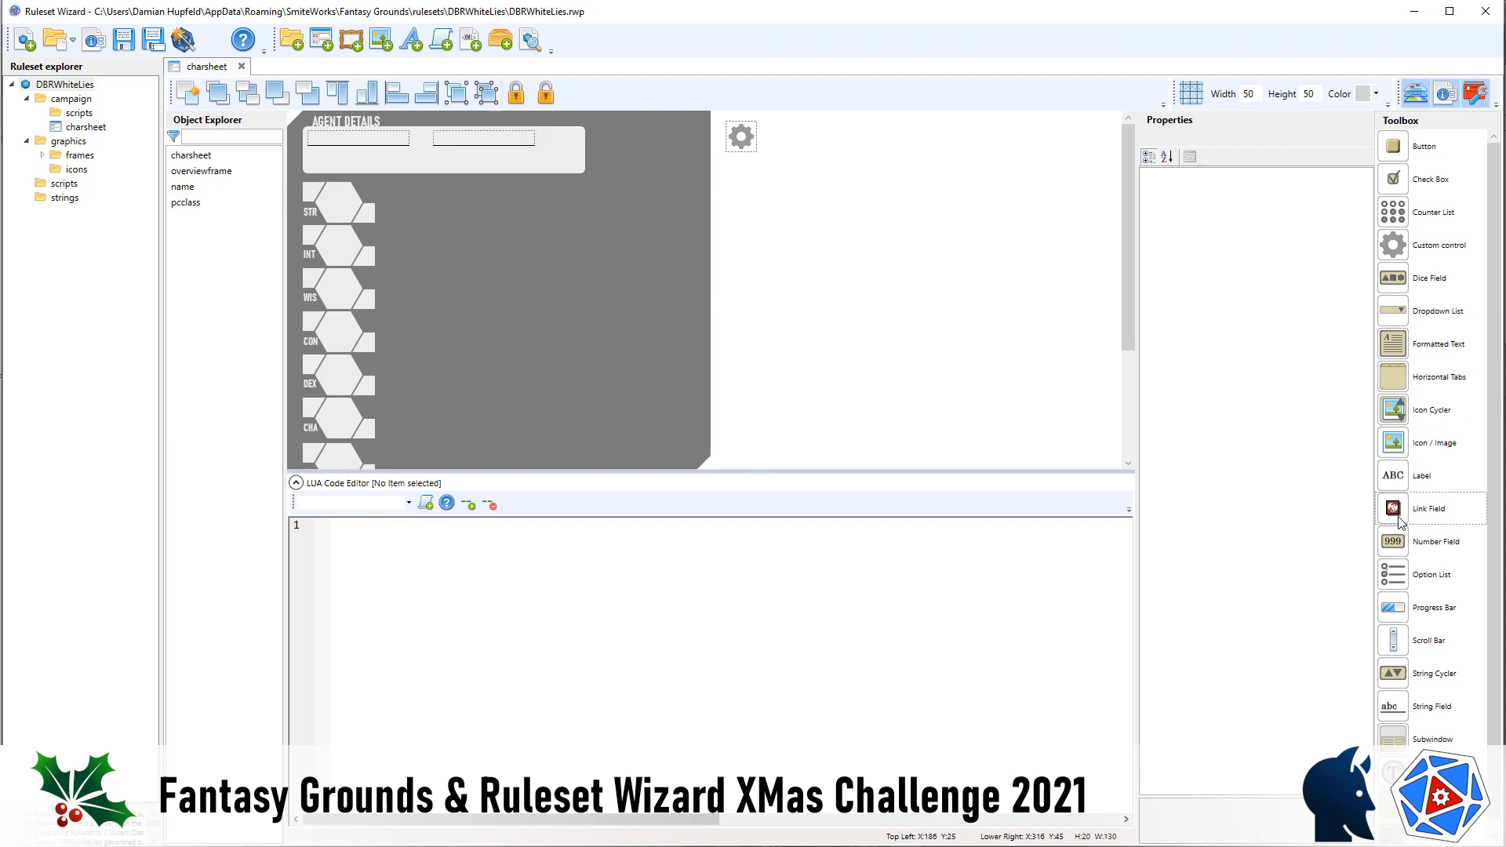
Place a link field between the name and class fields, name it pcclasslink and set its window class name to pcclass.
left_click_drag(1398, 522, 424, 145)
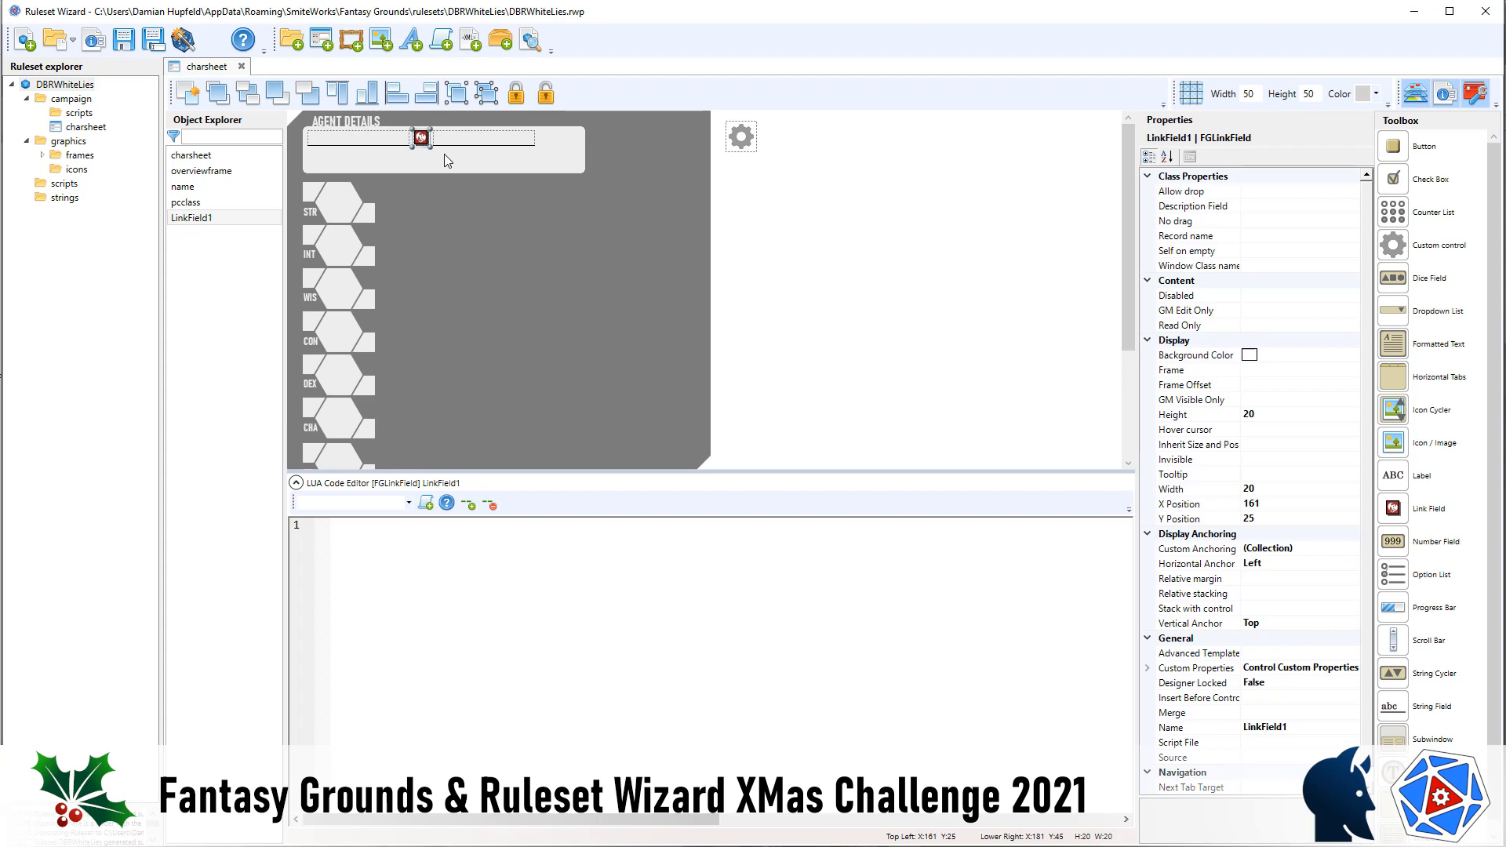
left_click(1315, 726)
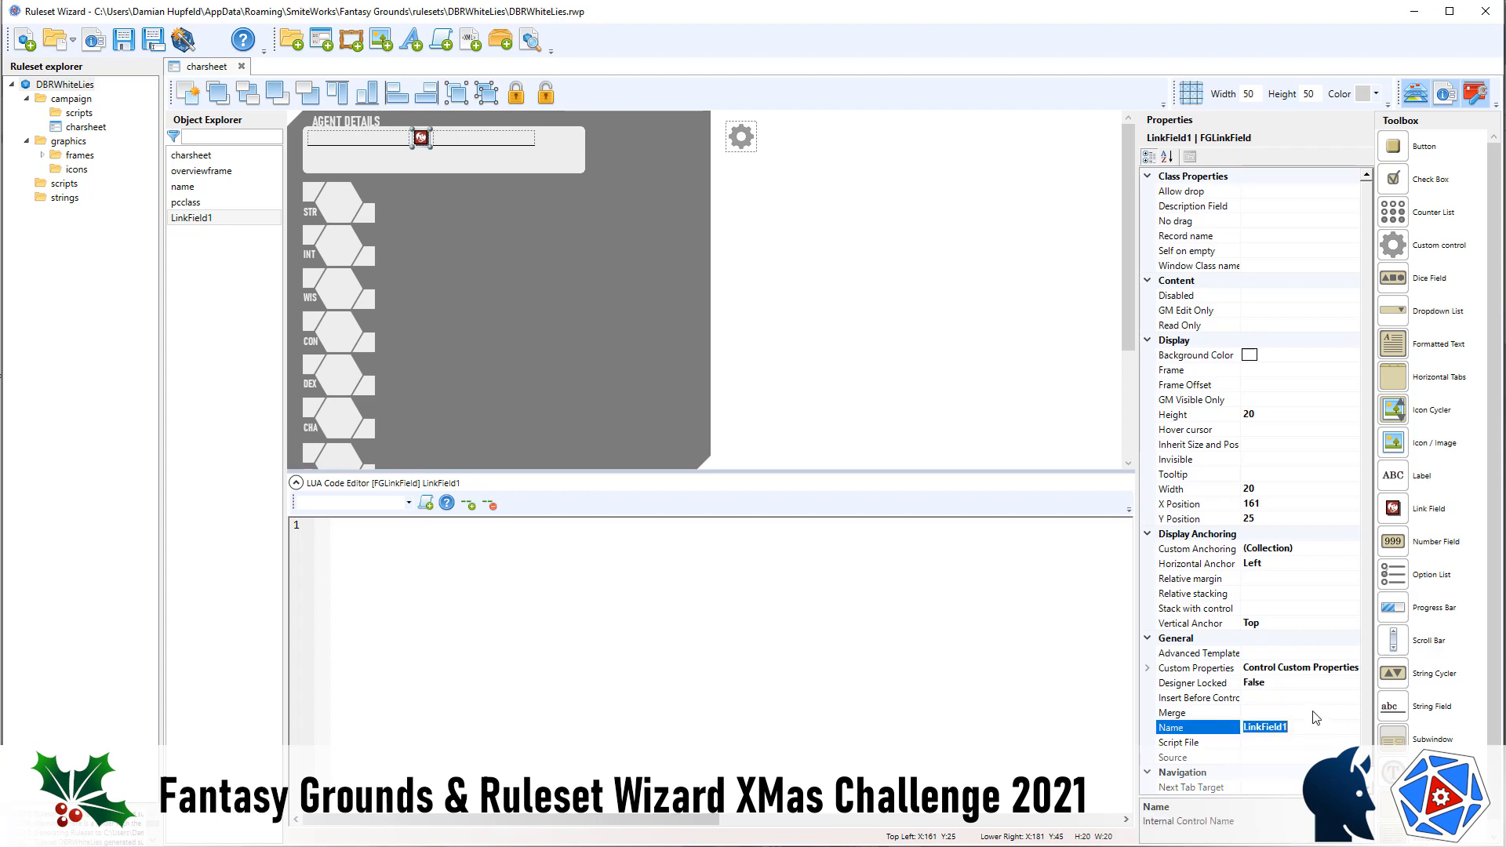
type("pcclasslink")
left_click(1282, 266)
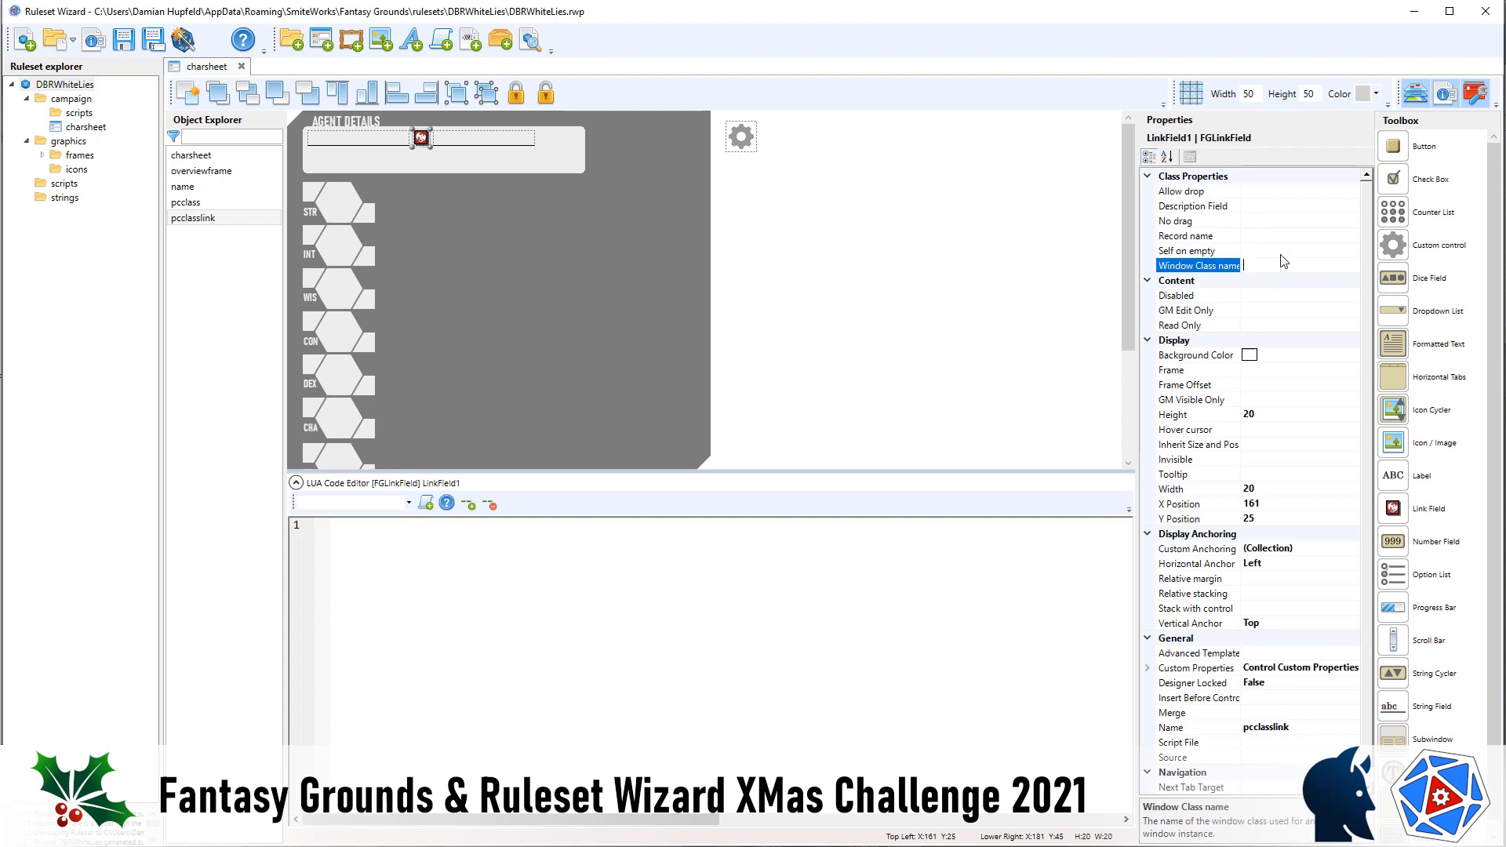
type("pcclass")
left_click(833, 265)
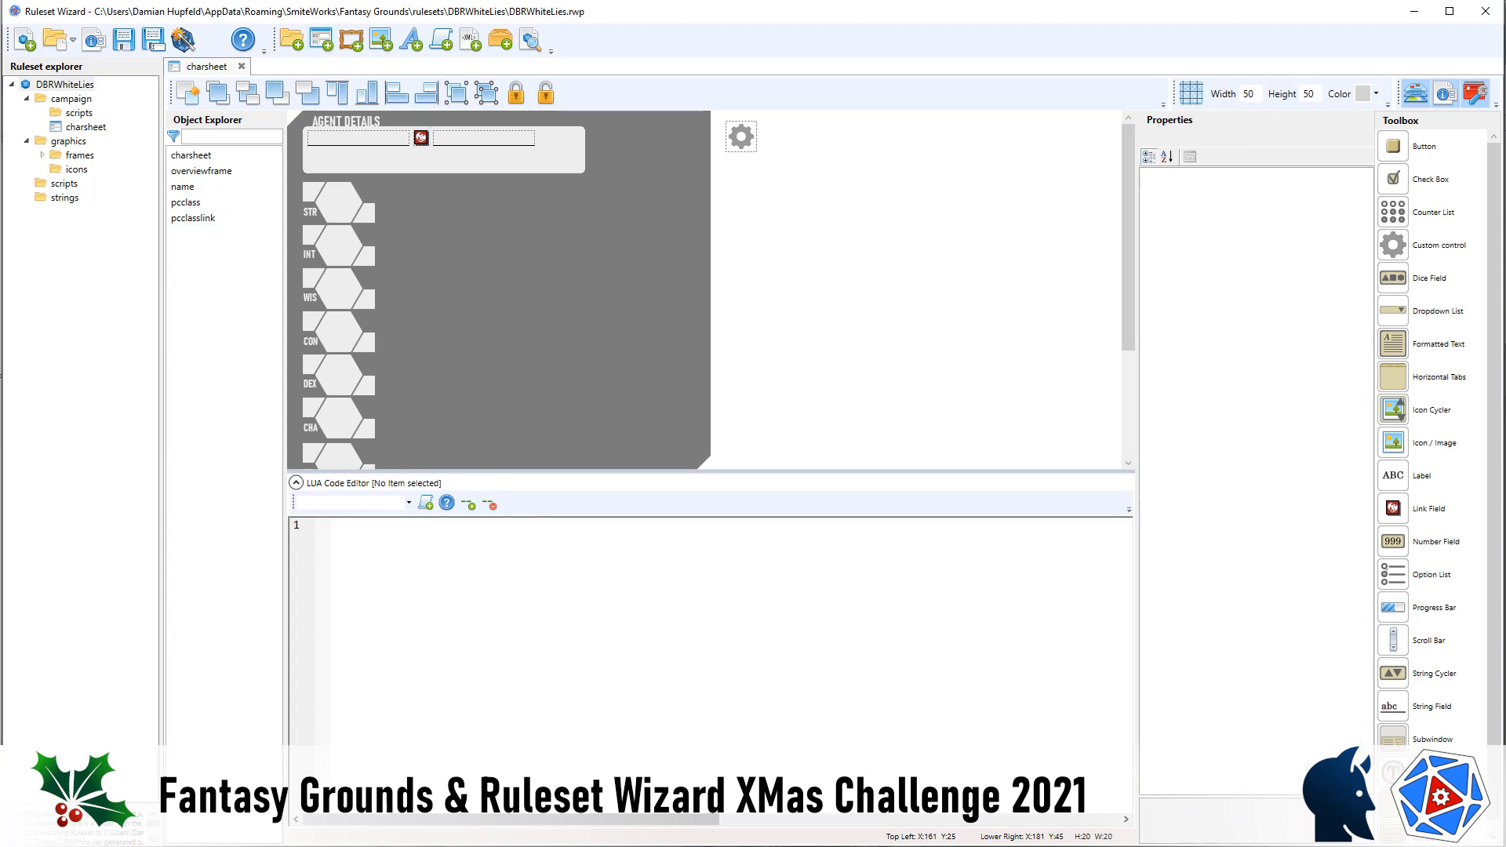
key("alt+Tab")
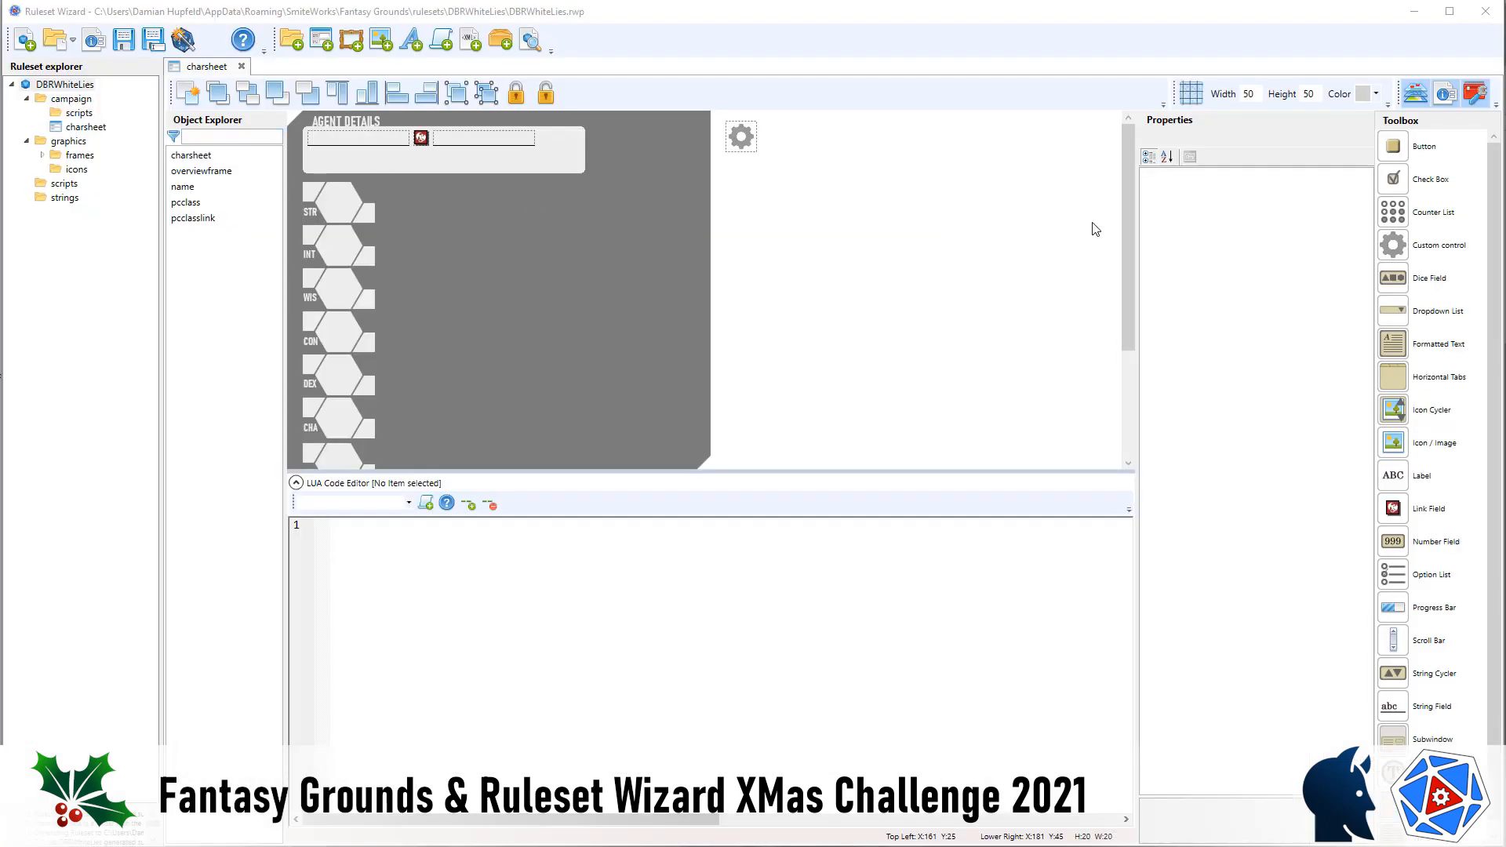
Add a number field just below the class field at about X 195, Y 58 and set its width to 30.
scroll(1457, 744, "down", 1)
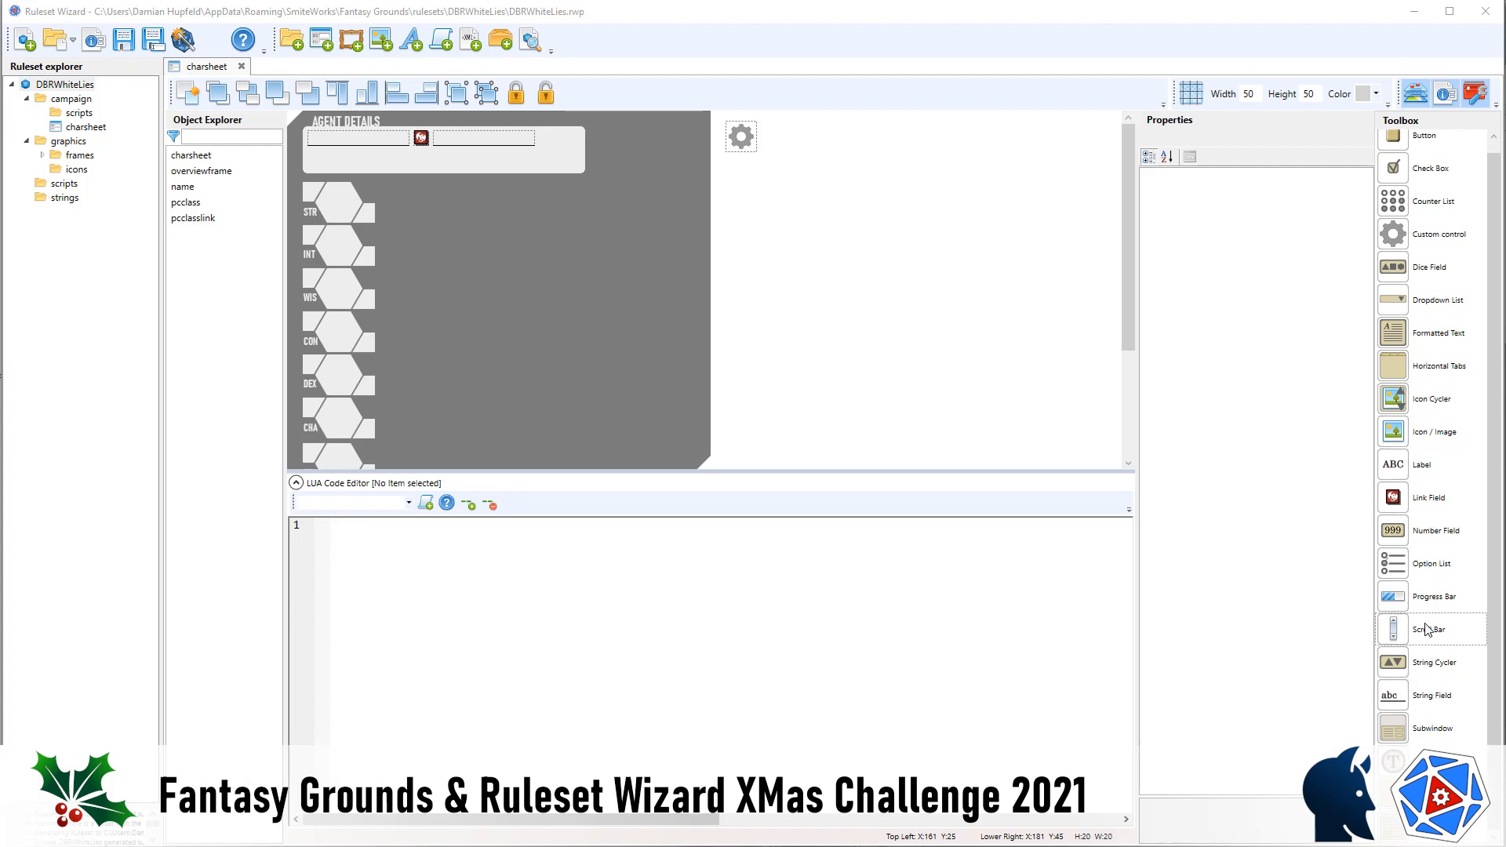
left_click_drag(1434, 533, 441, 158)
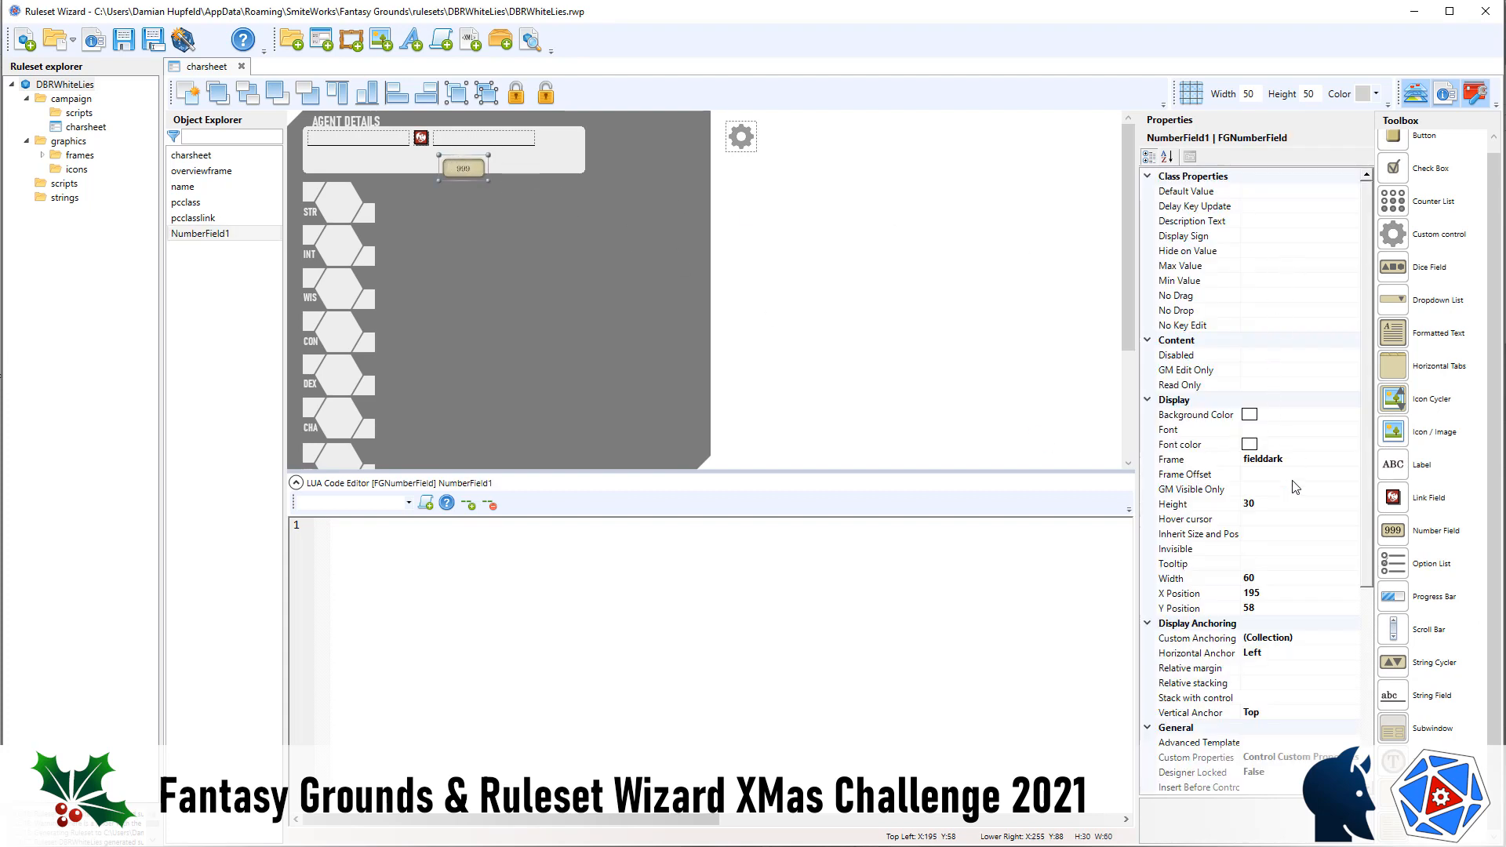
left_click(1296, 506)
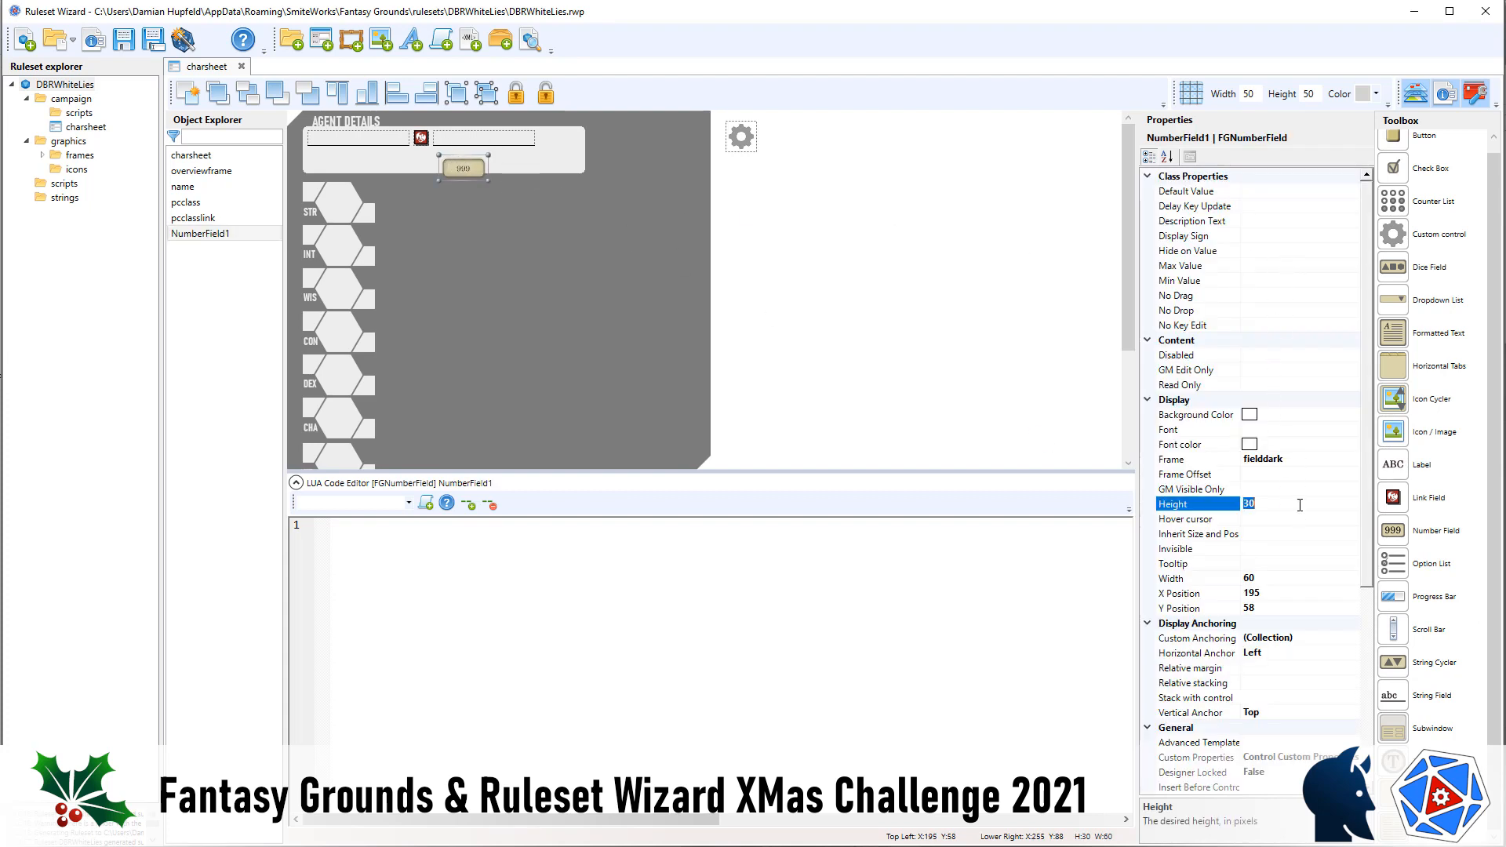
left_click(1298, 580)
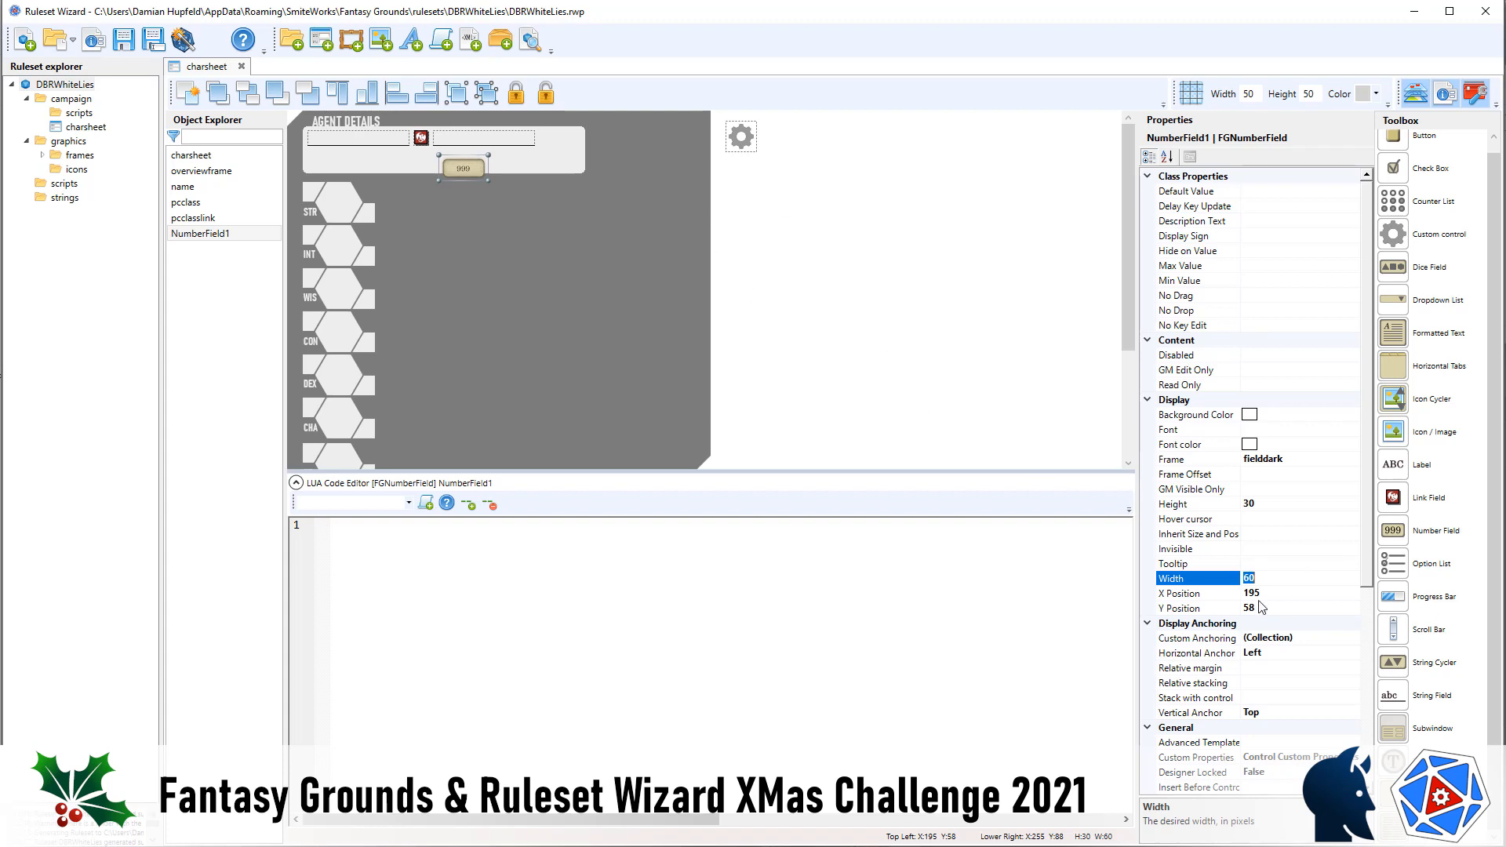
left_click_drag(1367, 562, 1371, 615)
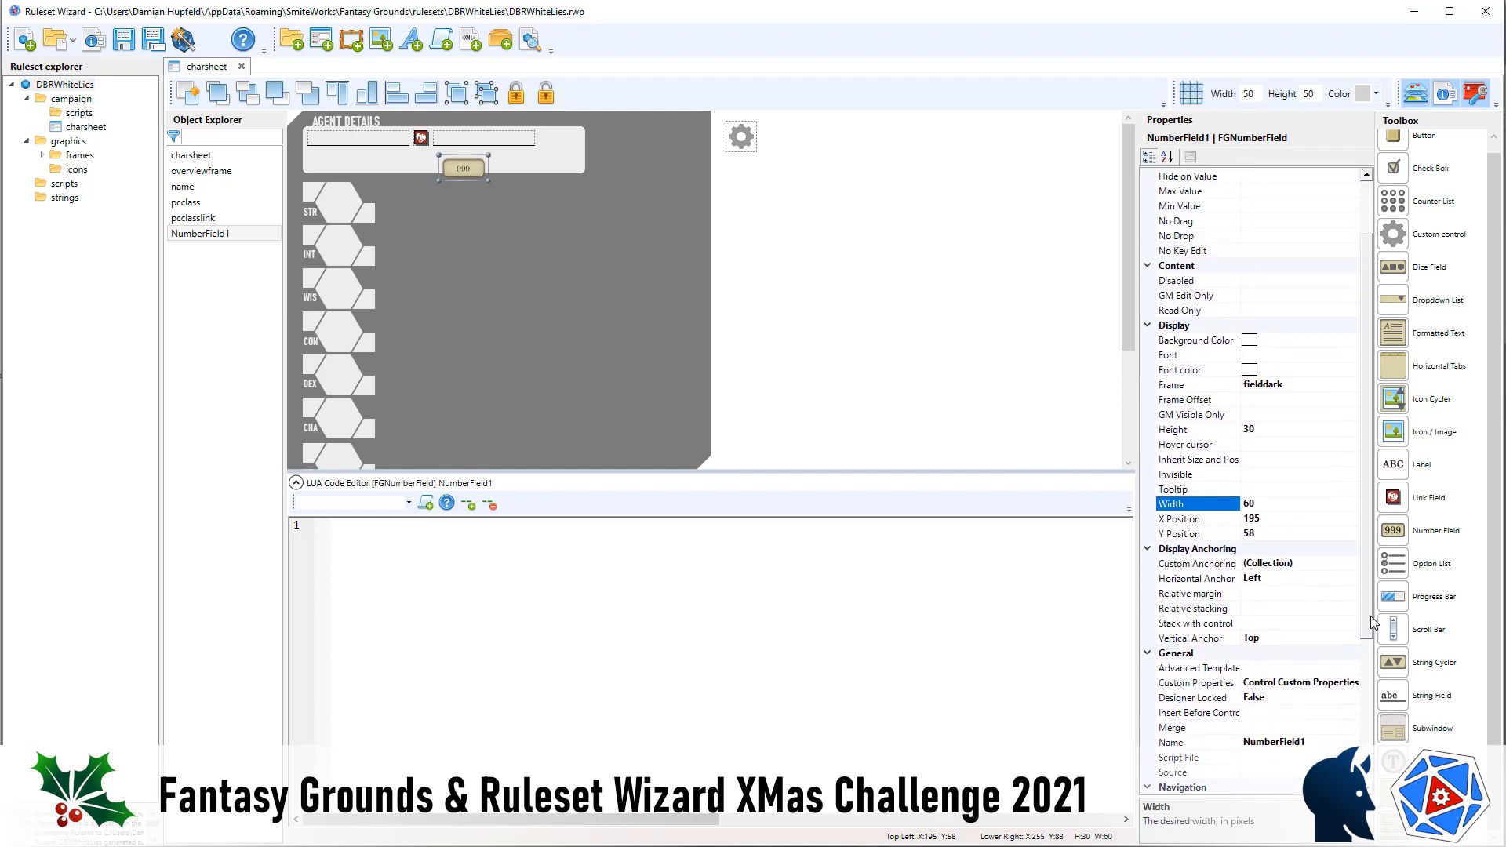
left_click(1280, 502)
type("30")
key("Return")
Rename the new number field as level.
left_click(1322, 741)
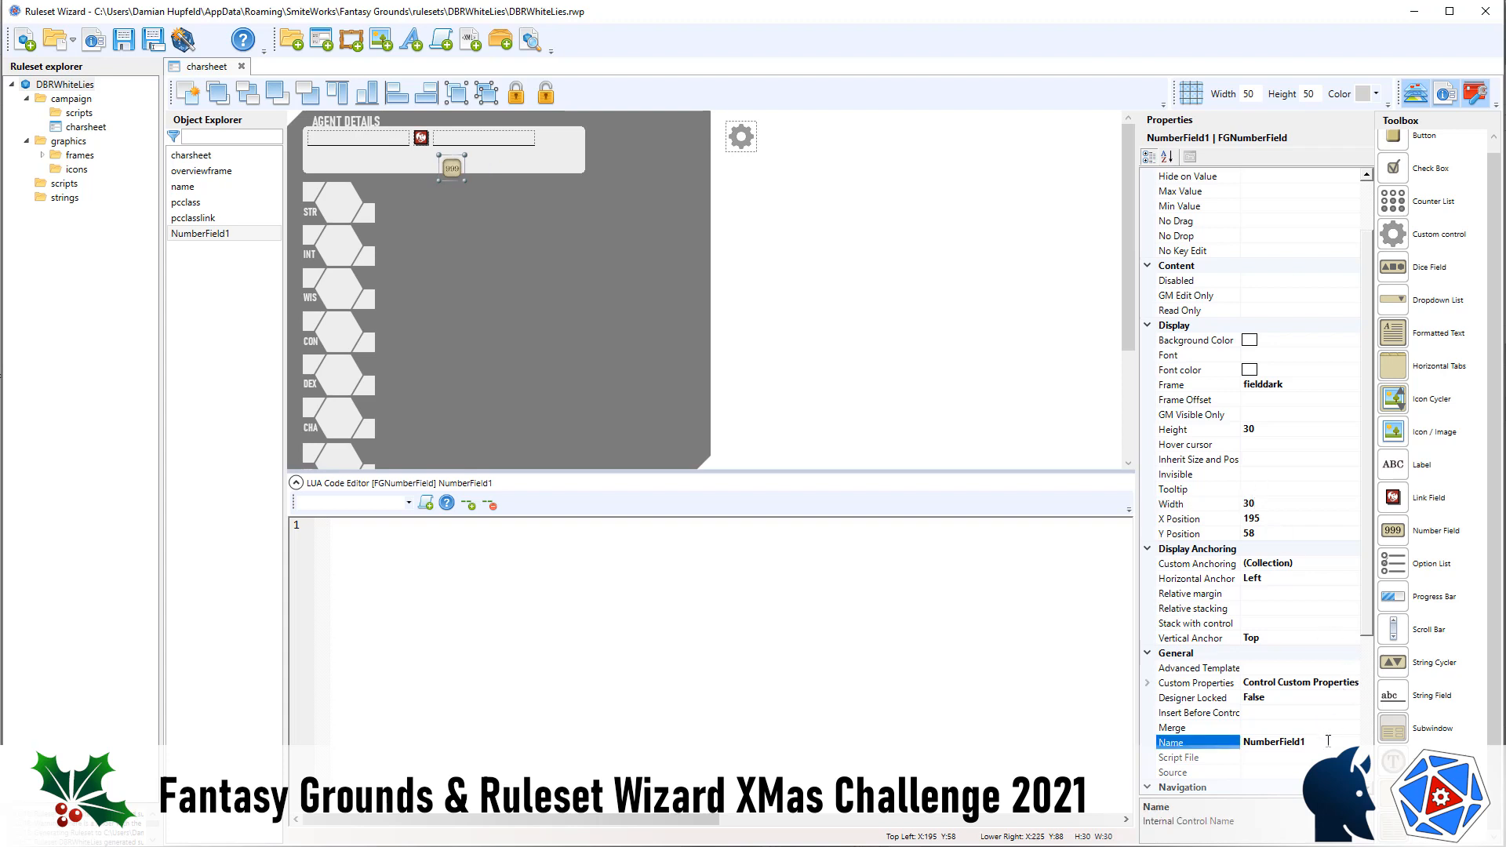
double_click(1327, 741)
type("level")
Give the level field a default value of 0, a maximum of 10 and a minimum of 0.
scroll(1365, 195, "up", 2)
left_click(1292, 191)
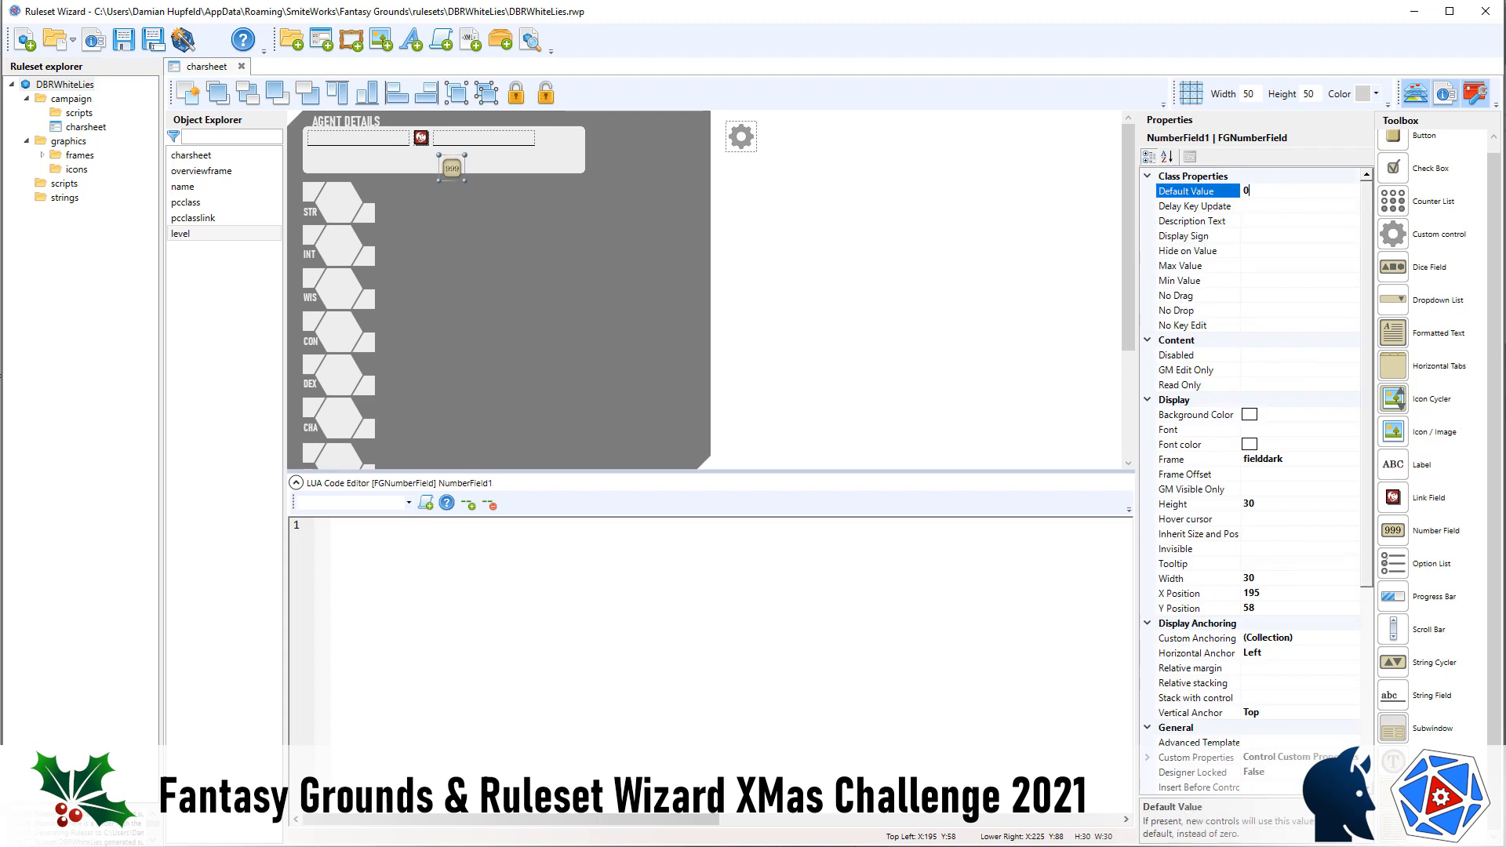
left_click(1282, 266)
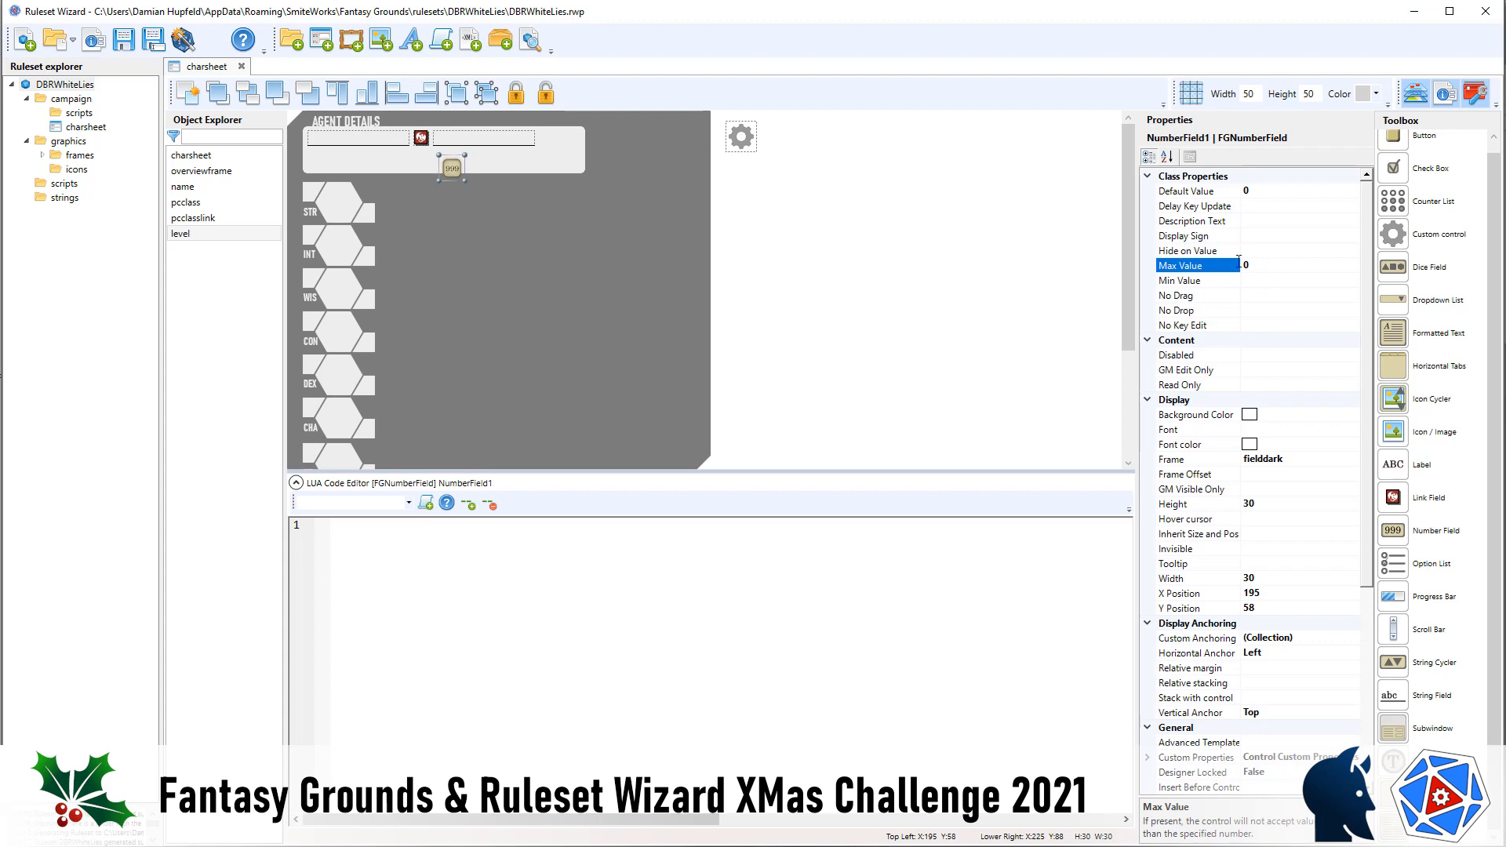
left_click_drag(1255, 266, 1228, 265)
type("10")
left_click(1254, 280)
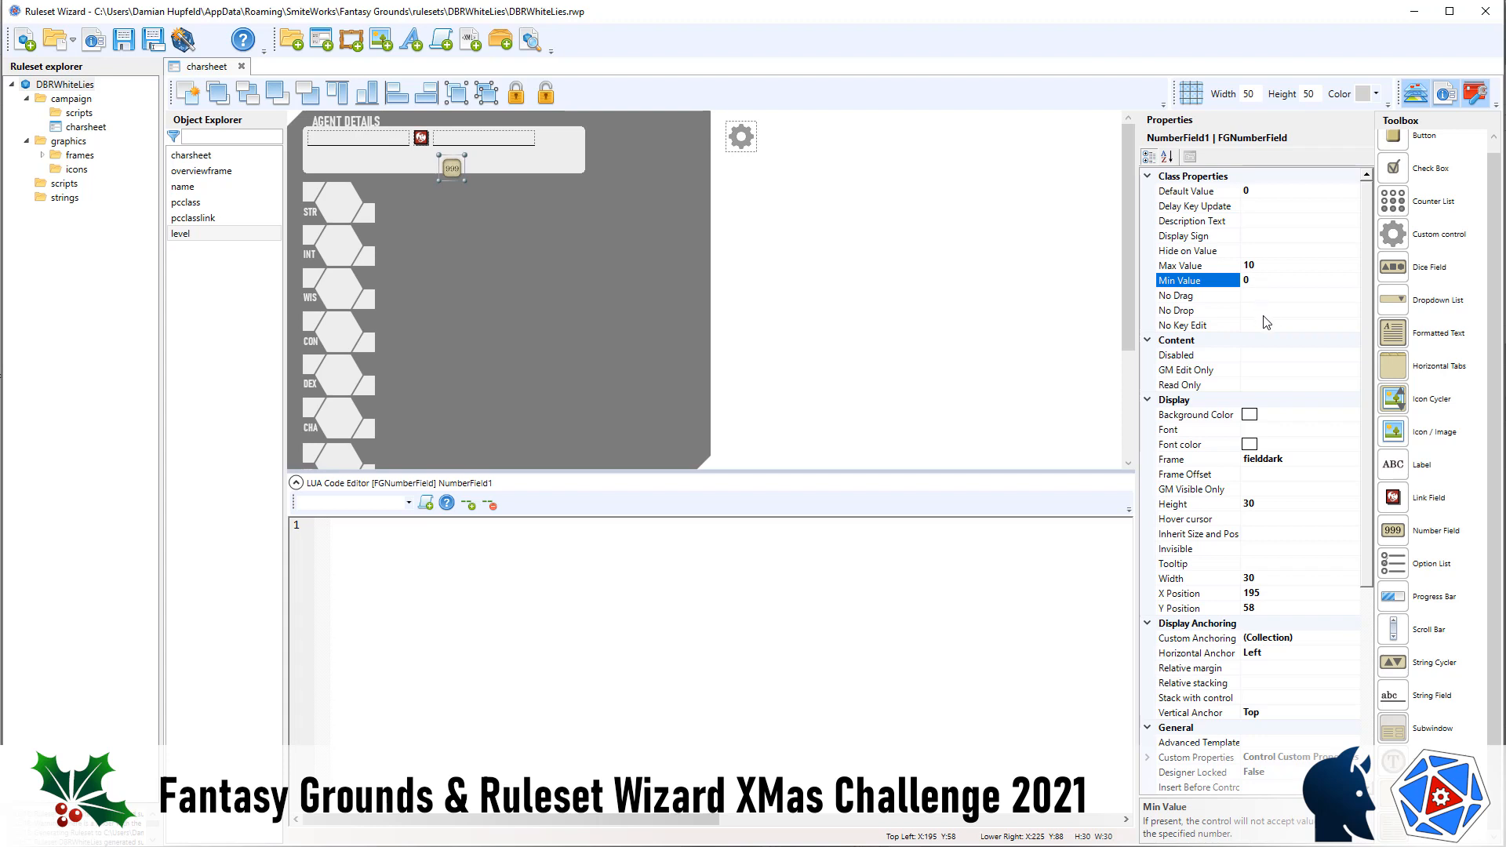
left_click(1293, 325)
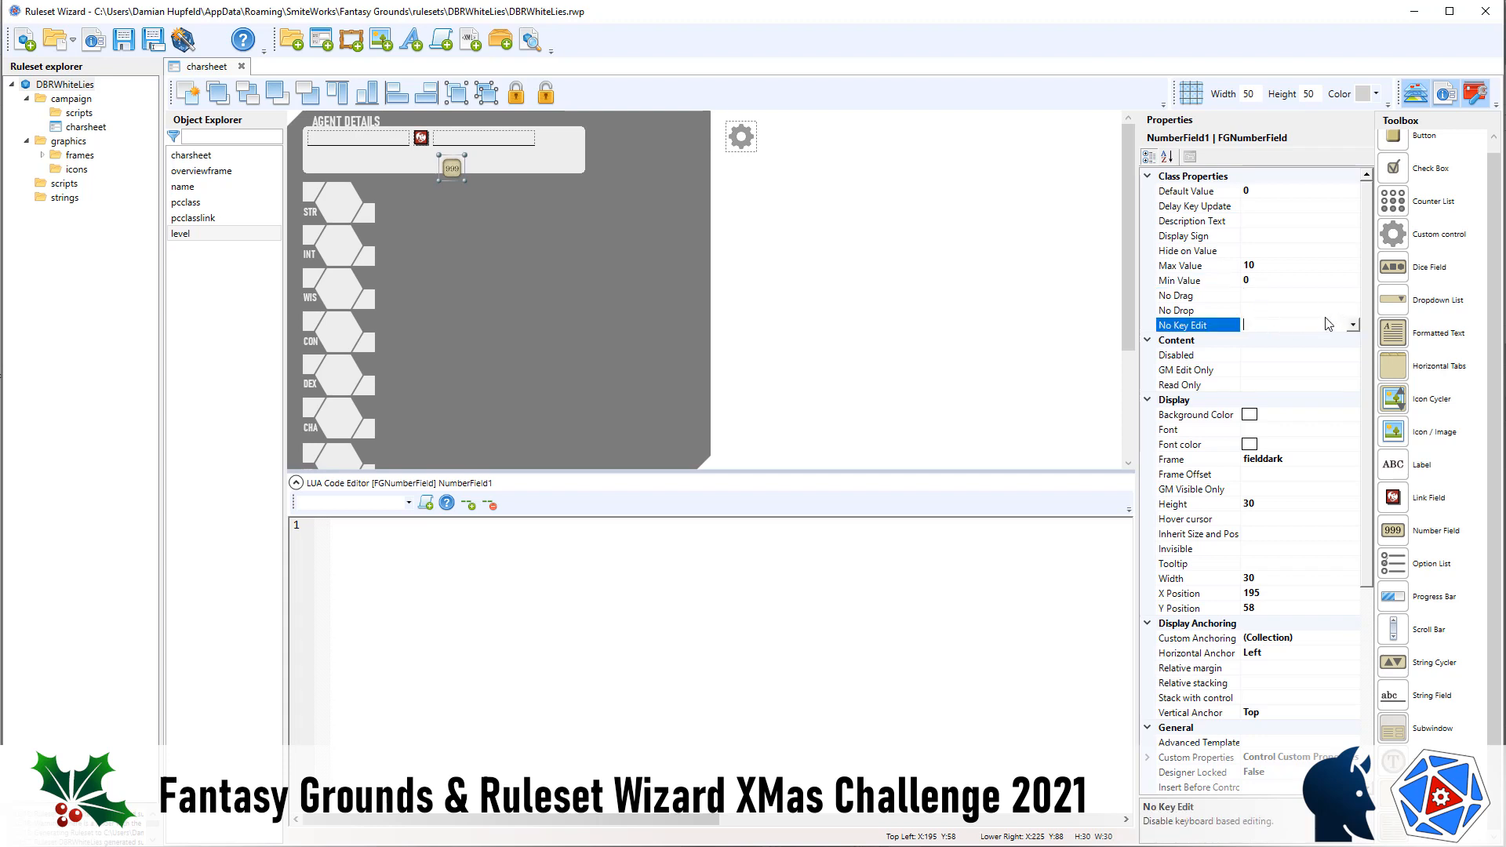
type("t")
key("BackSpace")
Set the level number field's font to reference-h.
left_click(1266, 428)
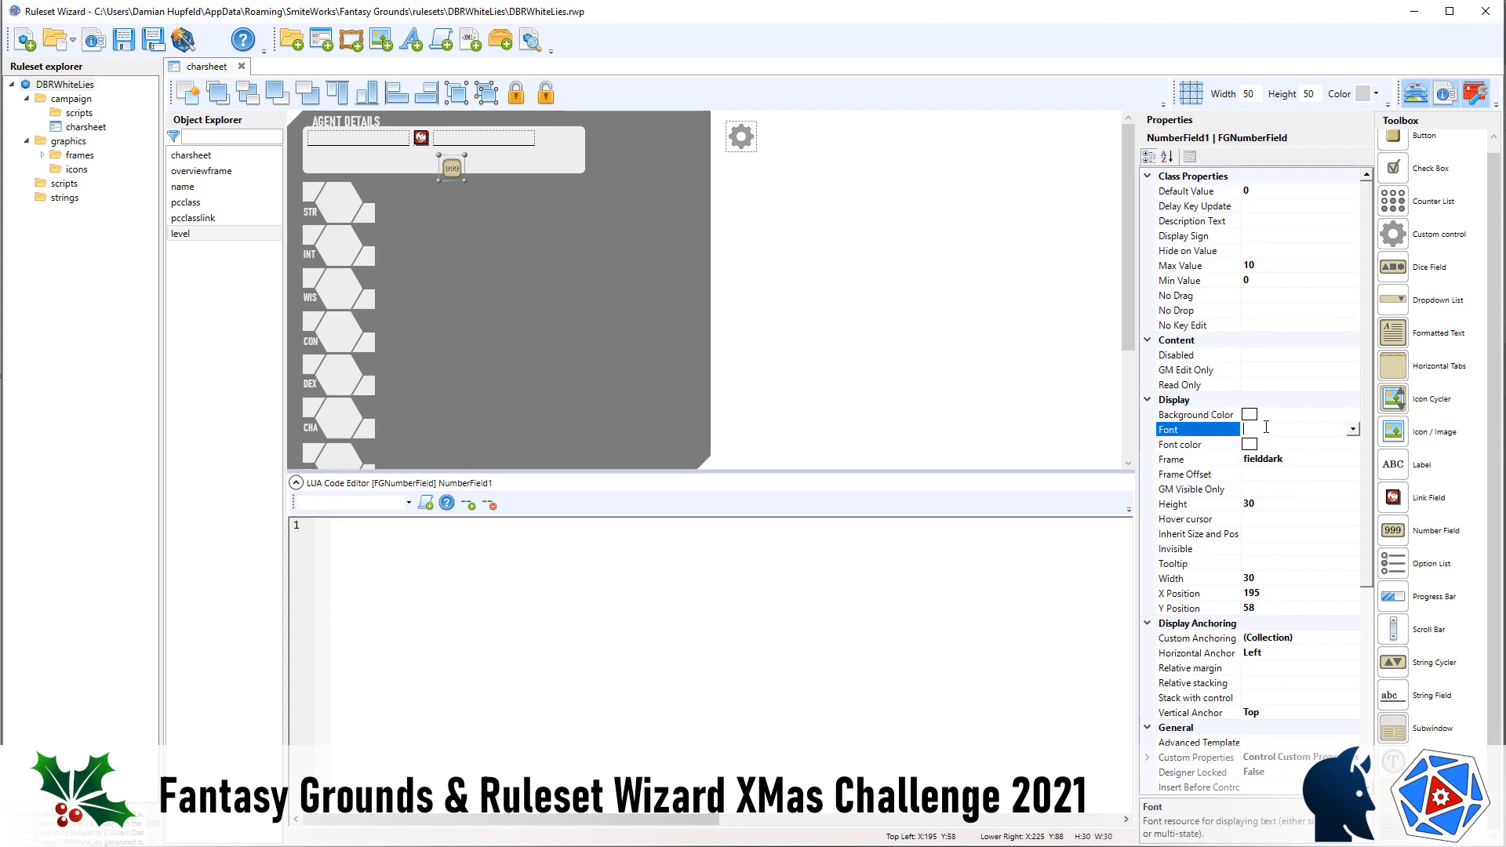
type("reference-h")
left_click(789, 226)
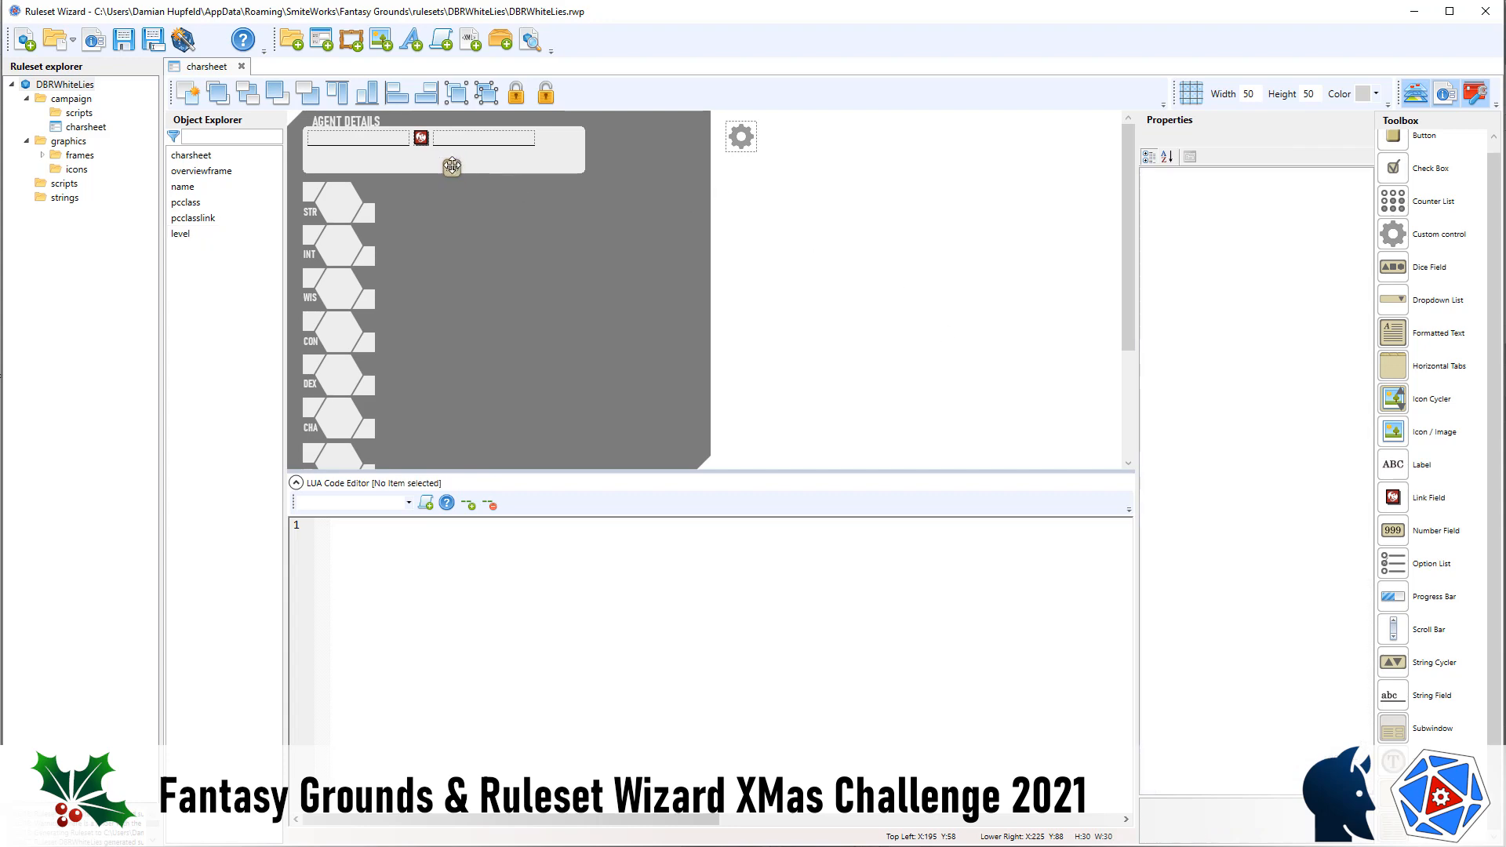
Move the level field onto the name and class row, just beyond the class field, at X 323, Y 21.
left_click(453, 165)
key("Up")
key("Up")
key("Up")
key("Up")
key("Up")
key("Up")
key("Up")
key("Up")
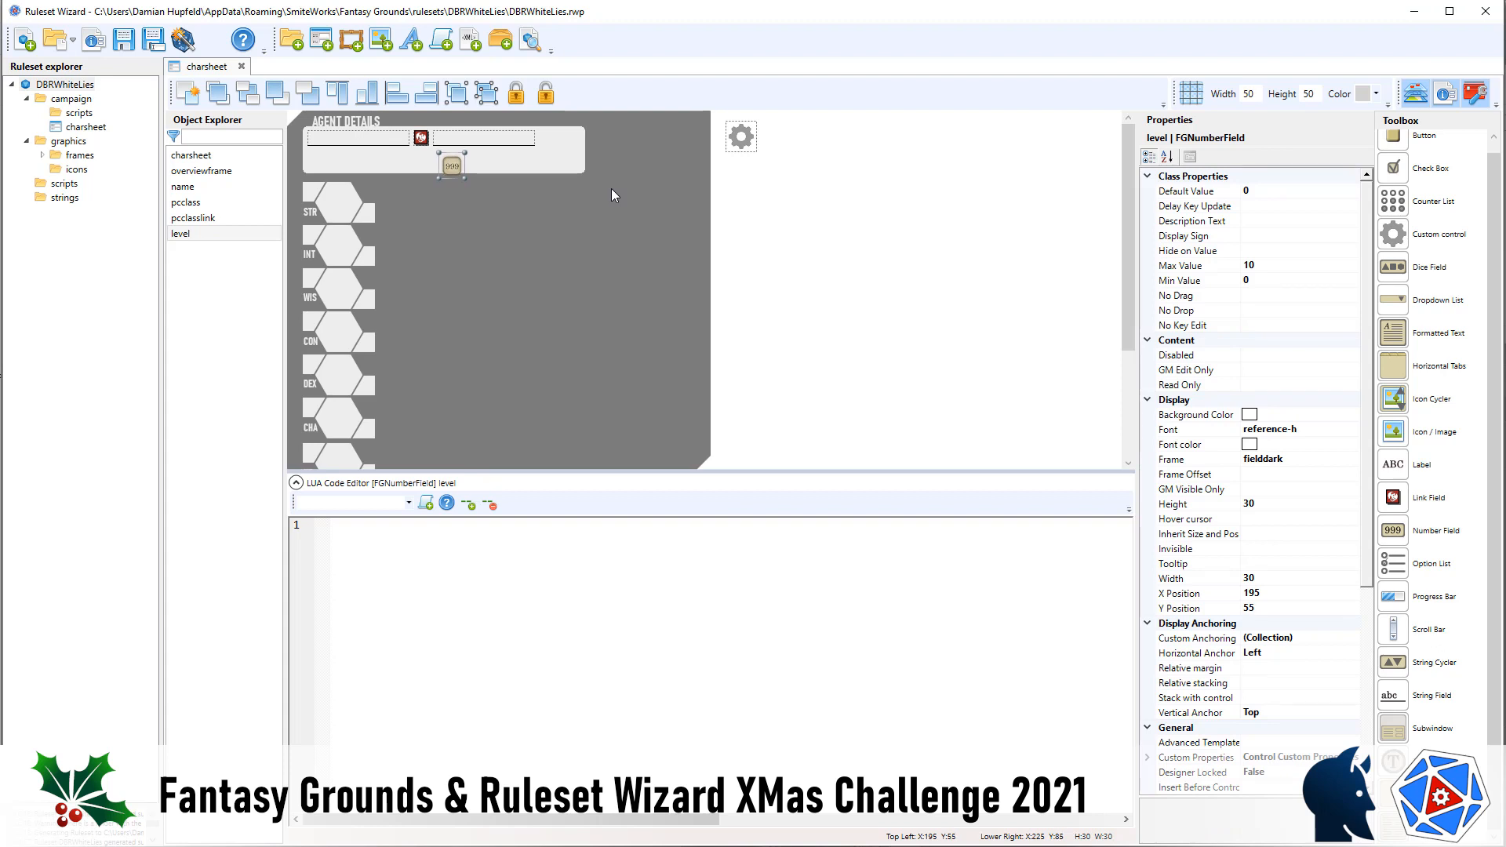
key("Up")
key("shift+Right")
key("shift+Right")
key("shift+Right")
key("shift+Right")
key("shift+Right")
key("shift+Right")
key("shift+Right")
key("shift+Right")
key("shift+Right")
key("shift+Right")
key("shift+Right")
key("shift+Right")
key("shift+Right")
key("shift+Right")
key("shift+Right")
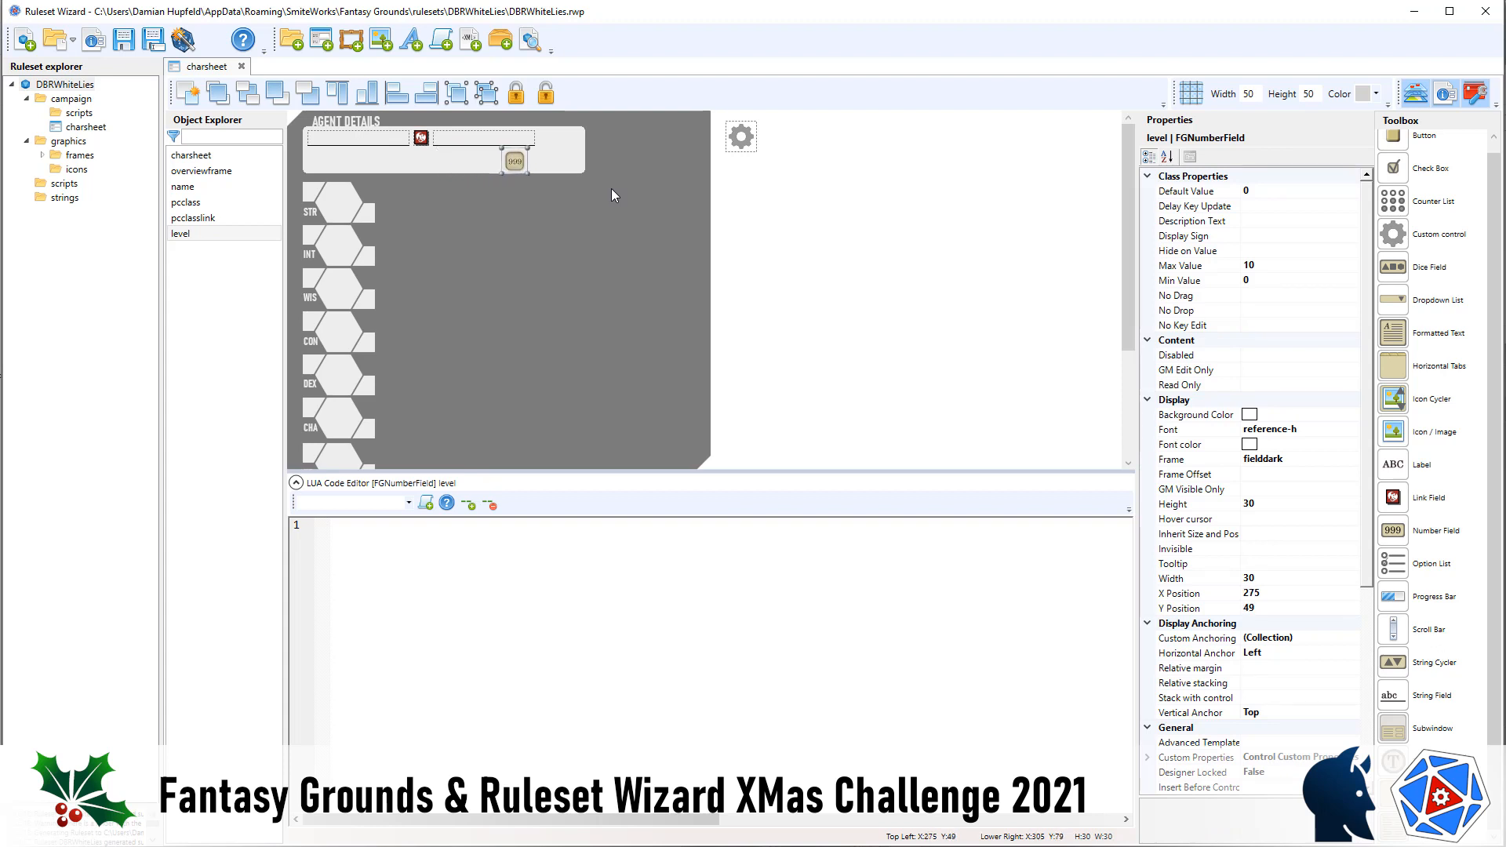
key("shift+Up")
key("shift+Up")
key("shift+Left")
key("Up")
key("Up")
key("Up")
key("Up")
key("Up")
key("Up")
key("Up")
key("Up")
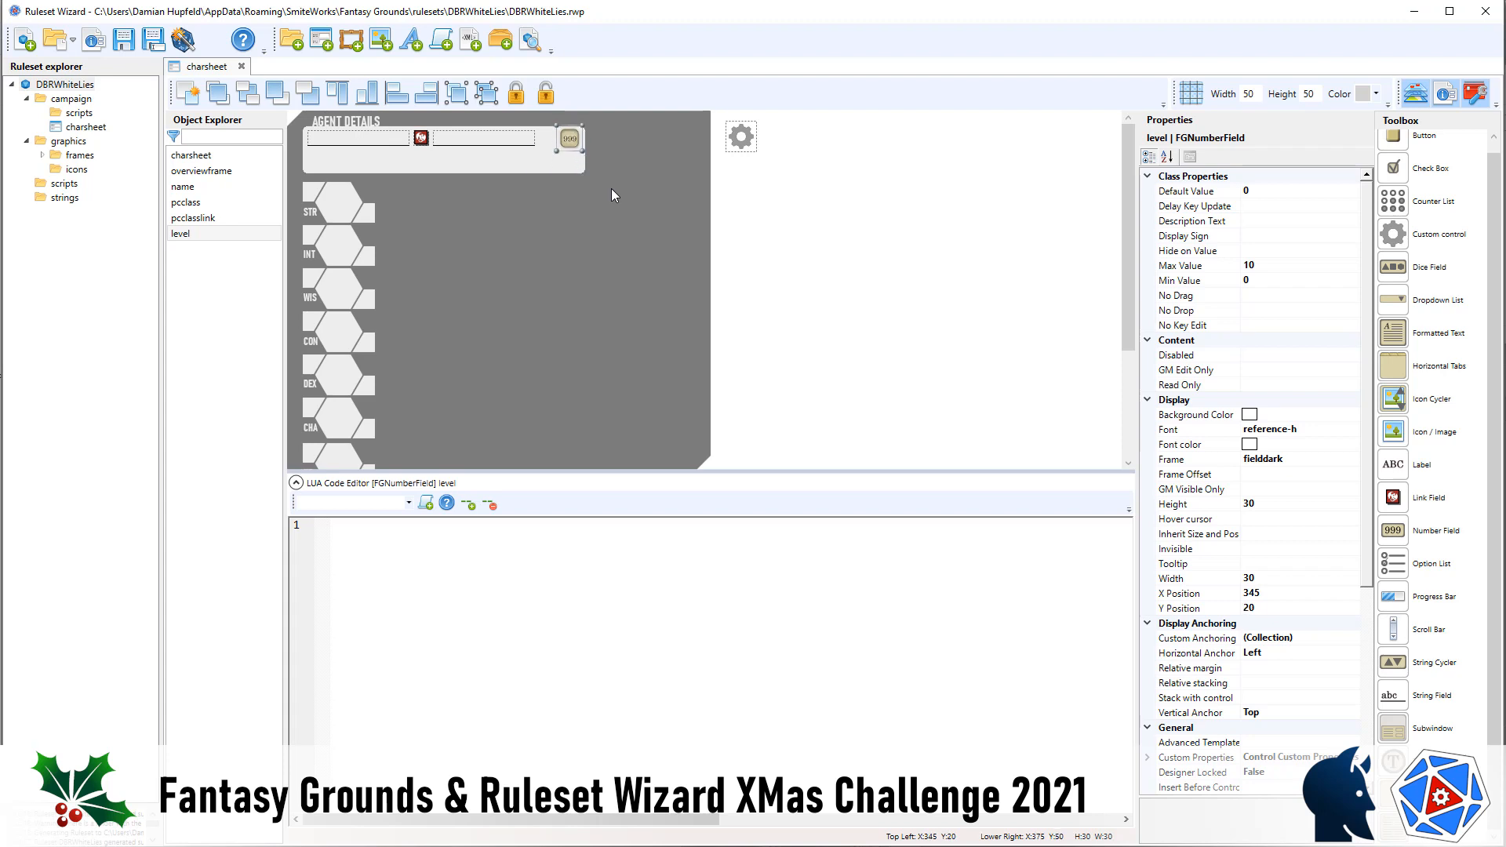
key("shift+Left")
key("Left")
key("Left")
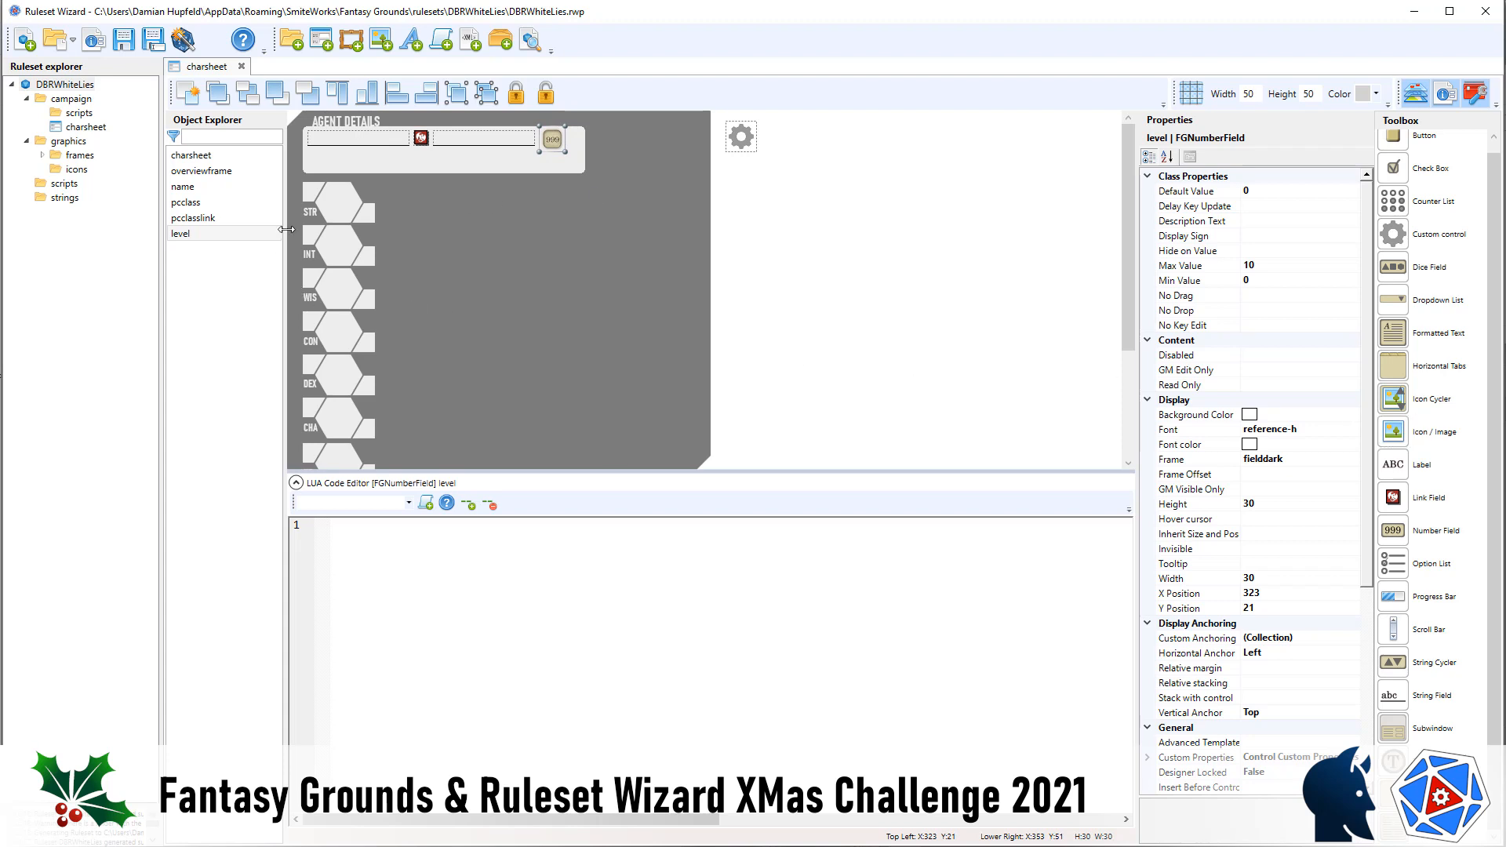
Duplicate the name string field and place the copy directly beneath it at X 26, Y 52.
left_click(338, 159)
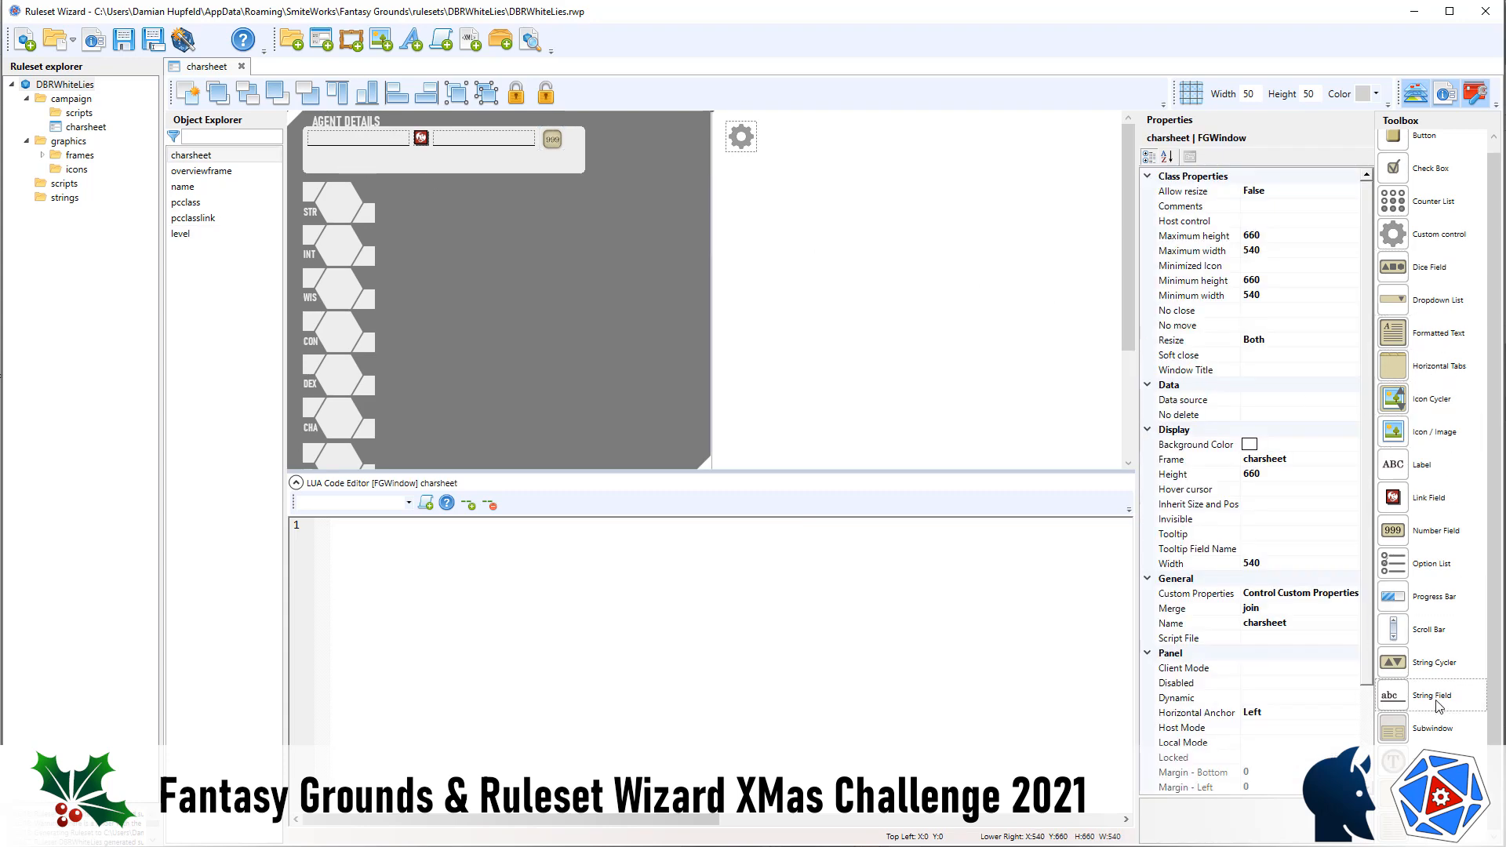
left_click(338, 139)
left_click(346, 150)
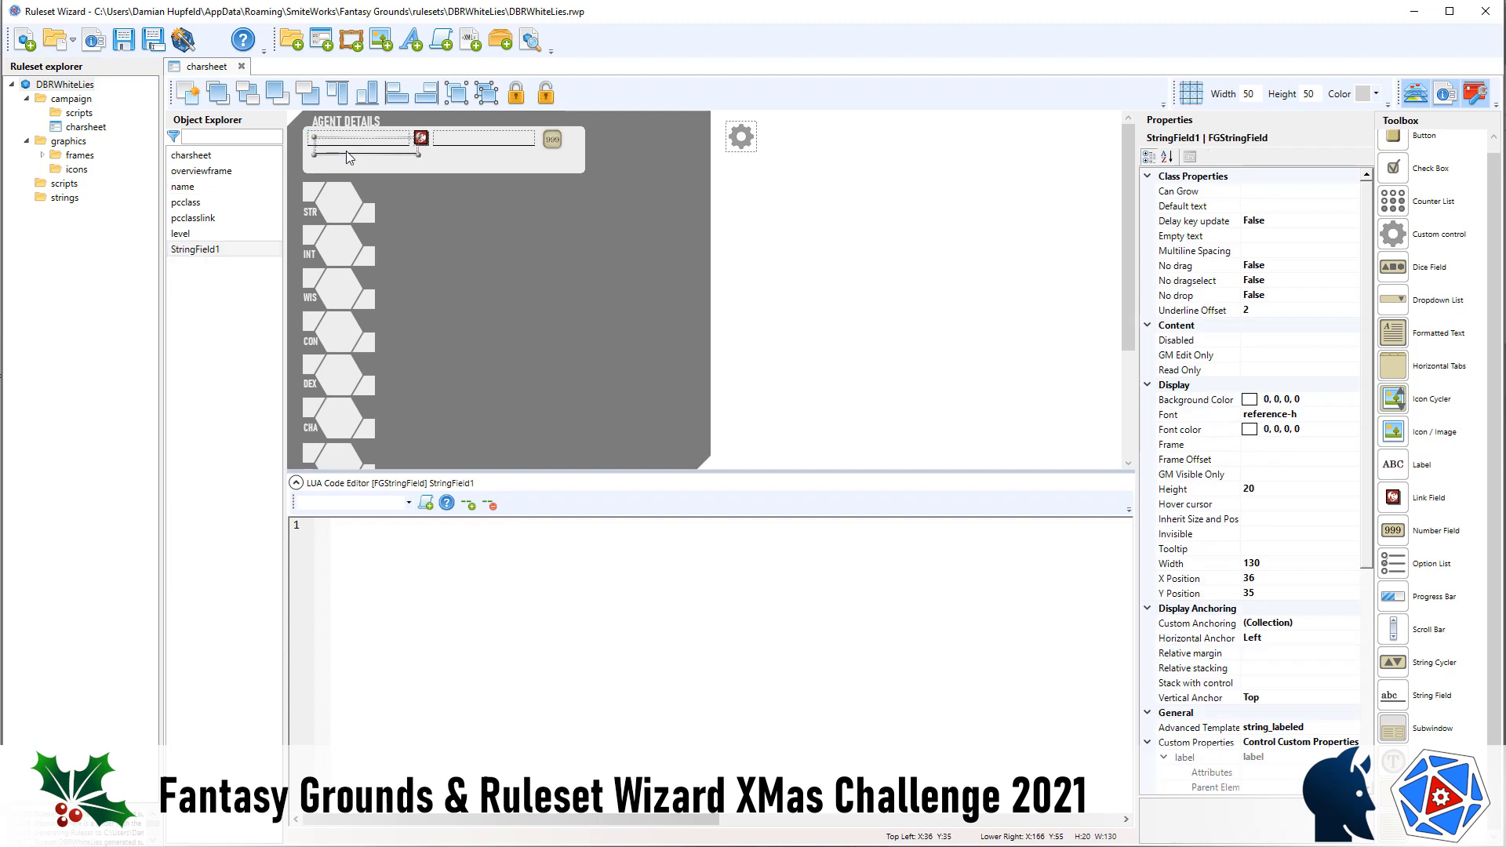
key("Left")
key("Down")
key("Down")
key("Down")
key("Down")
key("Down")
key("Down")
key("Down")
Set the copied field's label value to XP and rename the field as xp.
scroll(1294, 771, "down", 5)
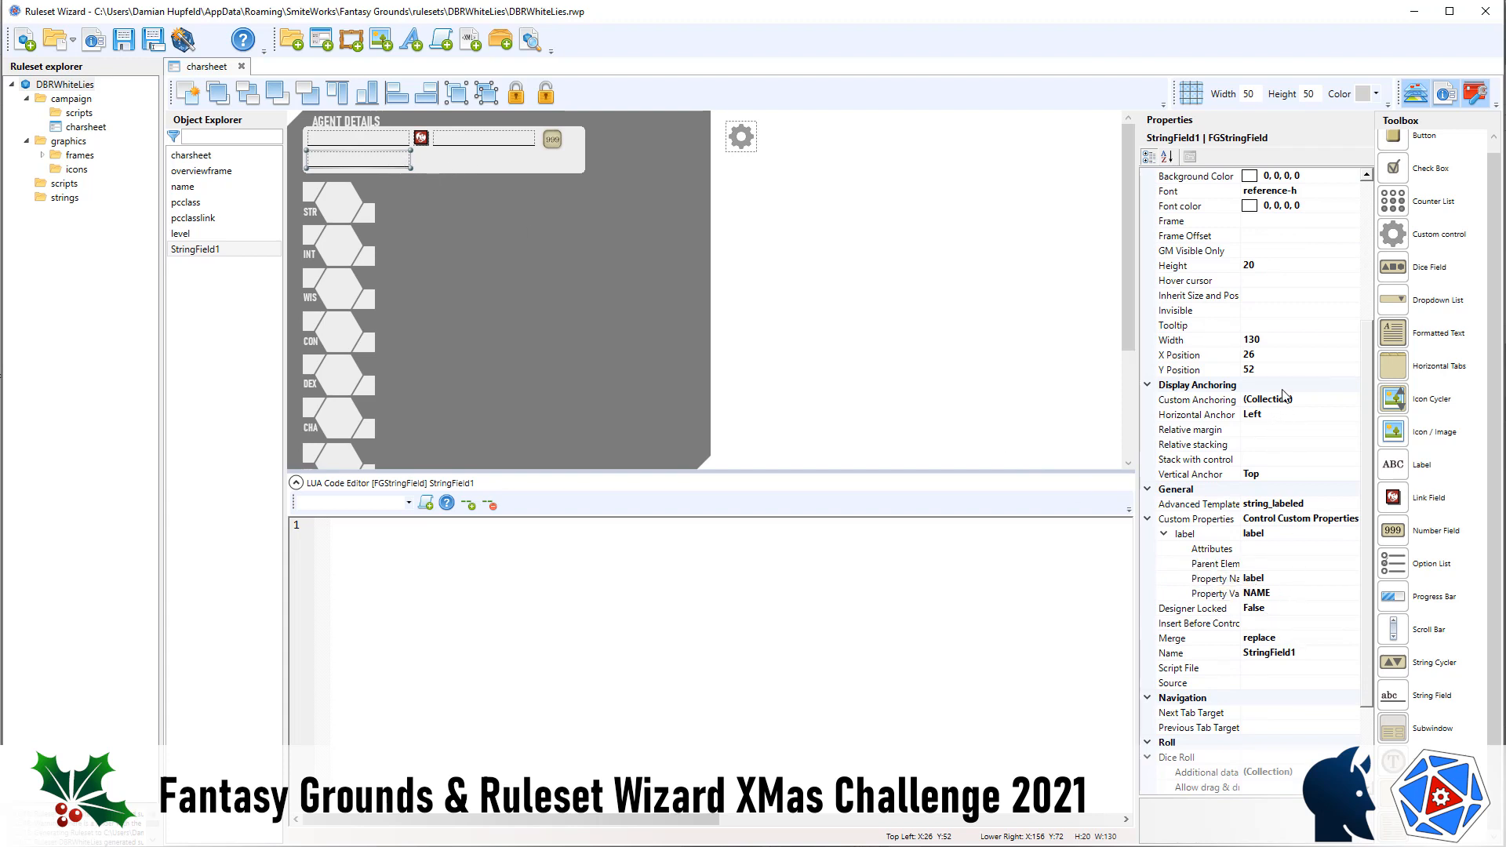
left_click(1292, 594)
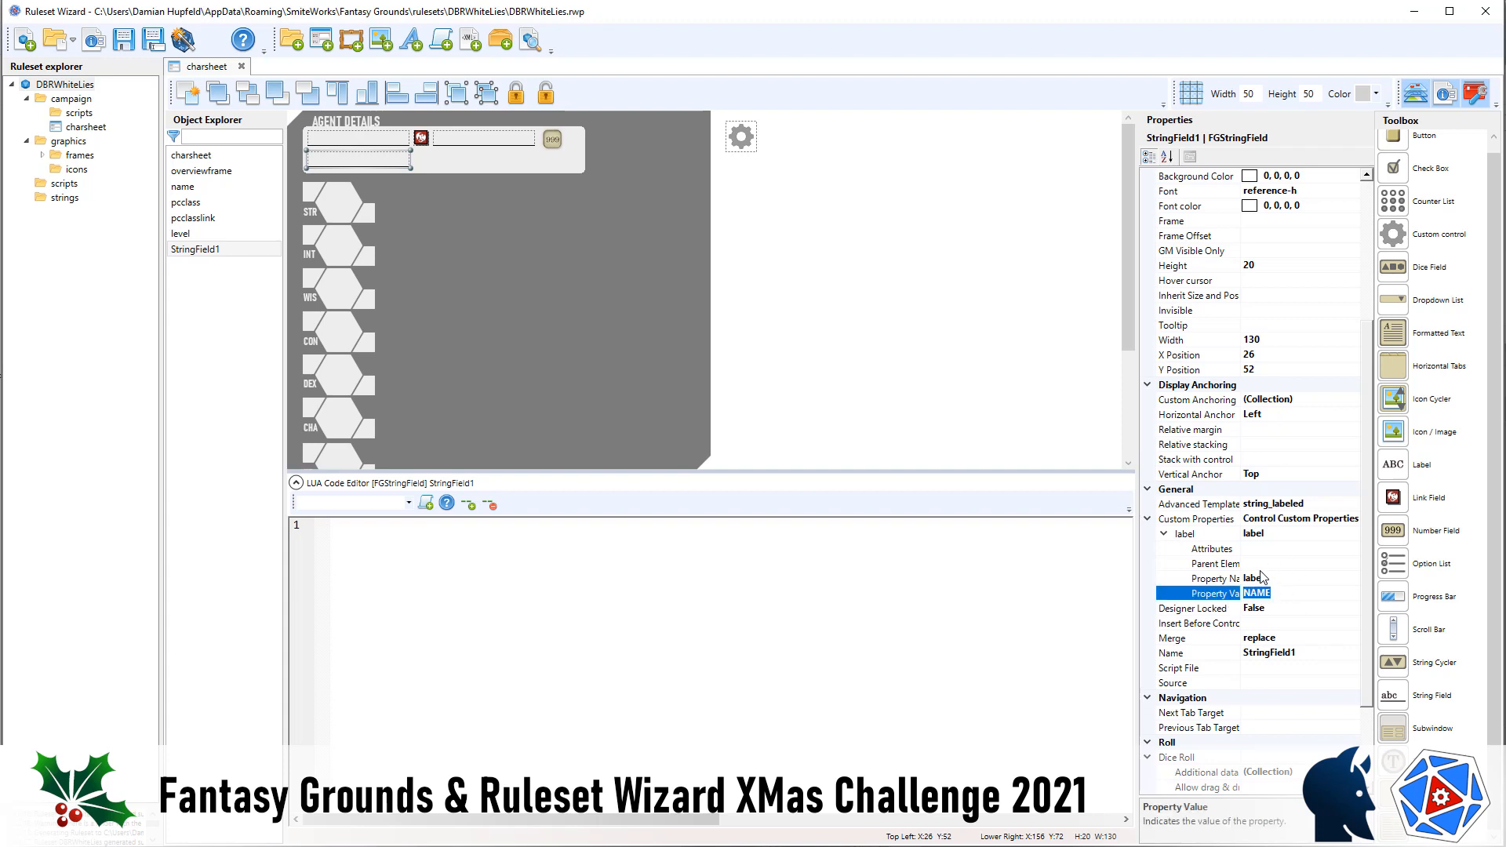
type("XP")
left_click(1283, 654)
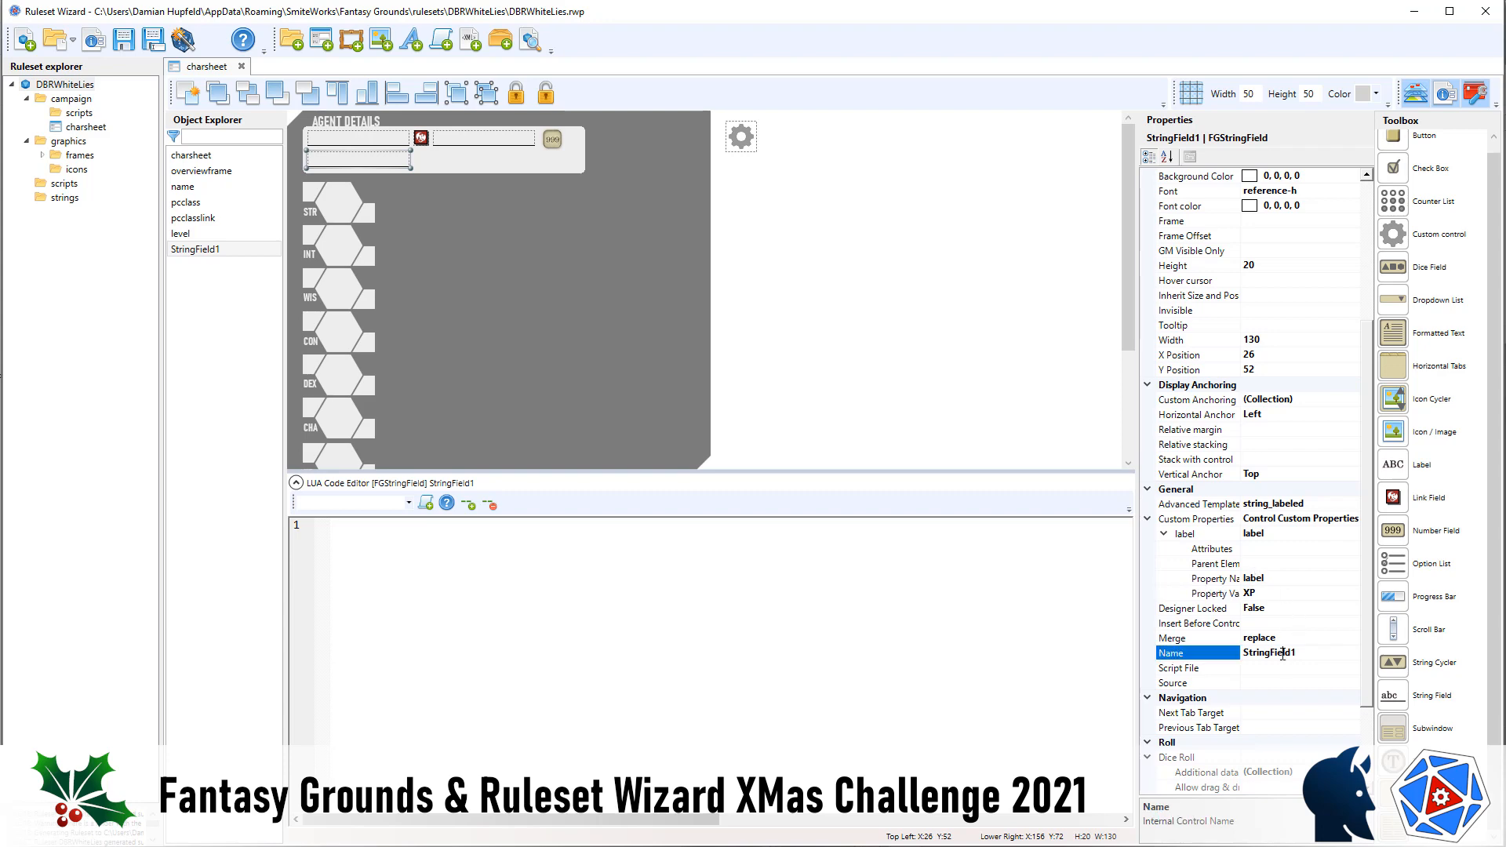
type("xp")
scroll(1309, 374, "up", 5)
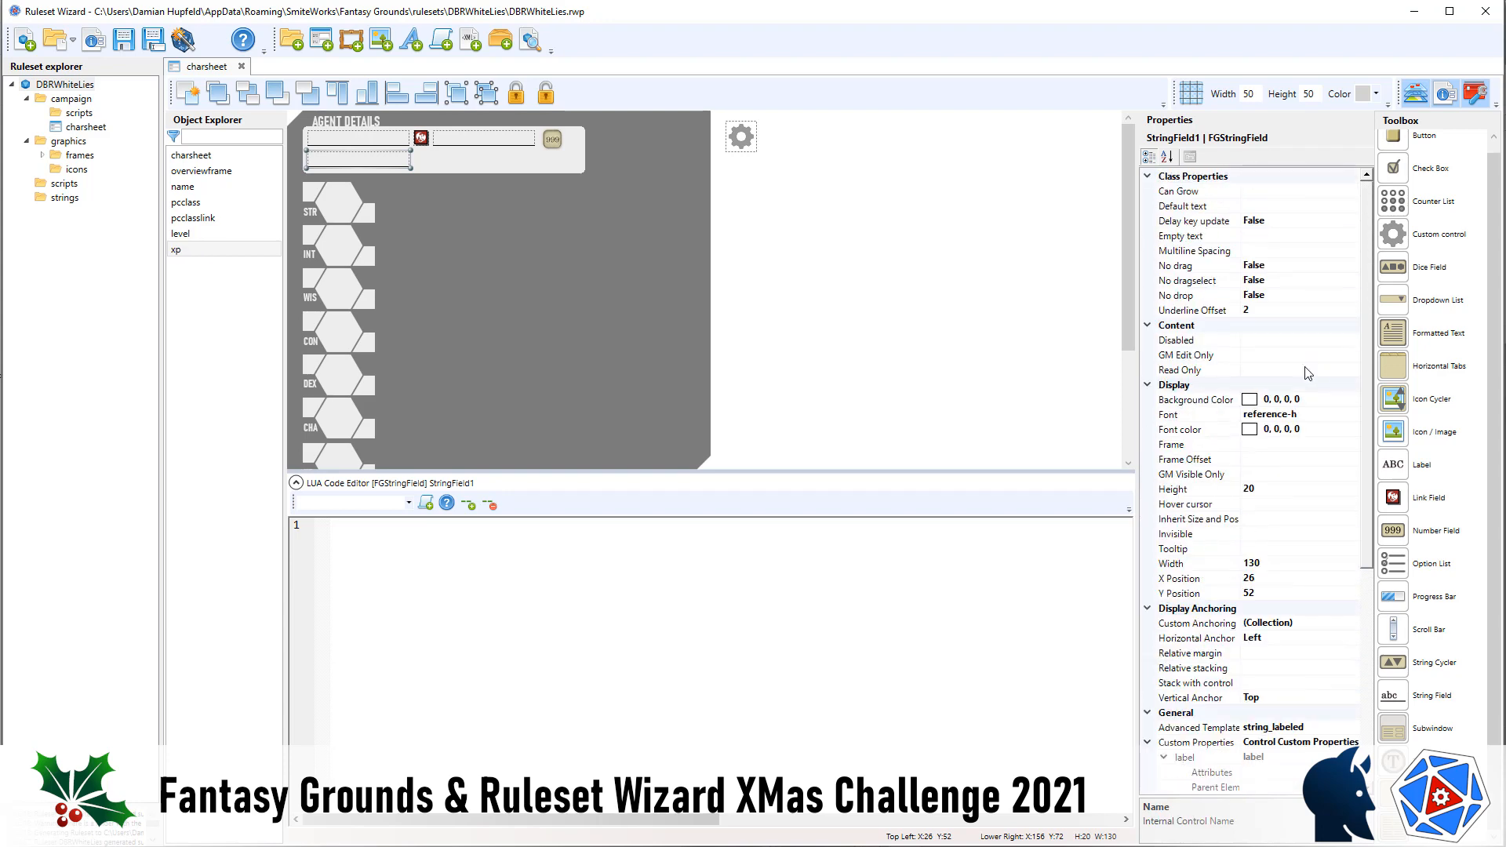
scroll(1306, 373, "down", 8)
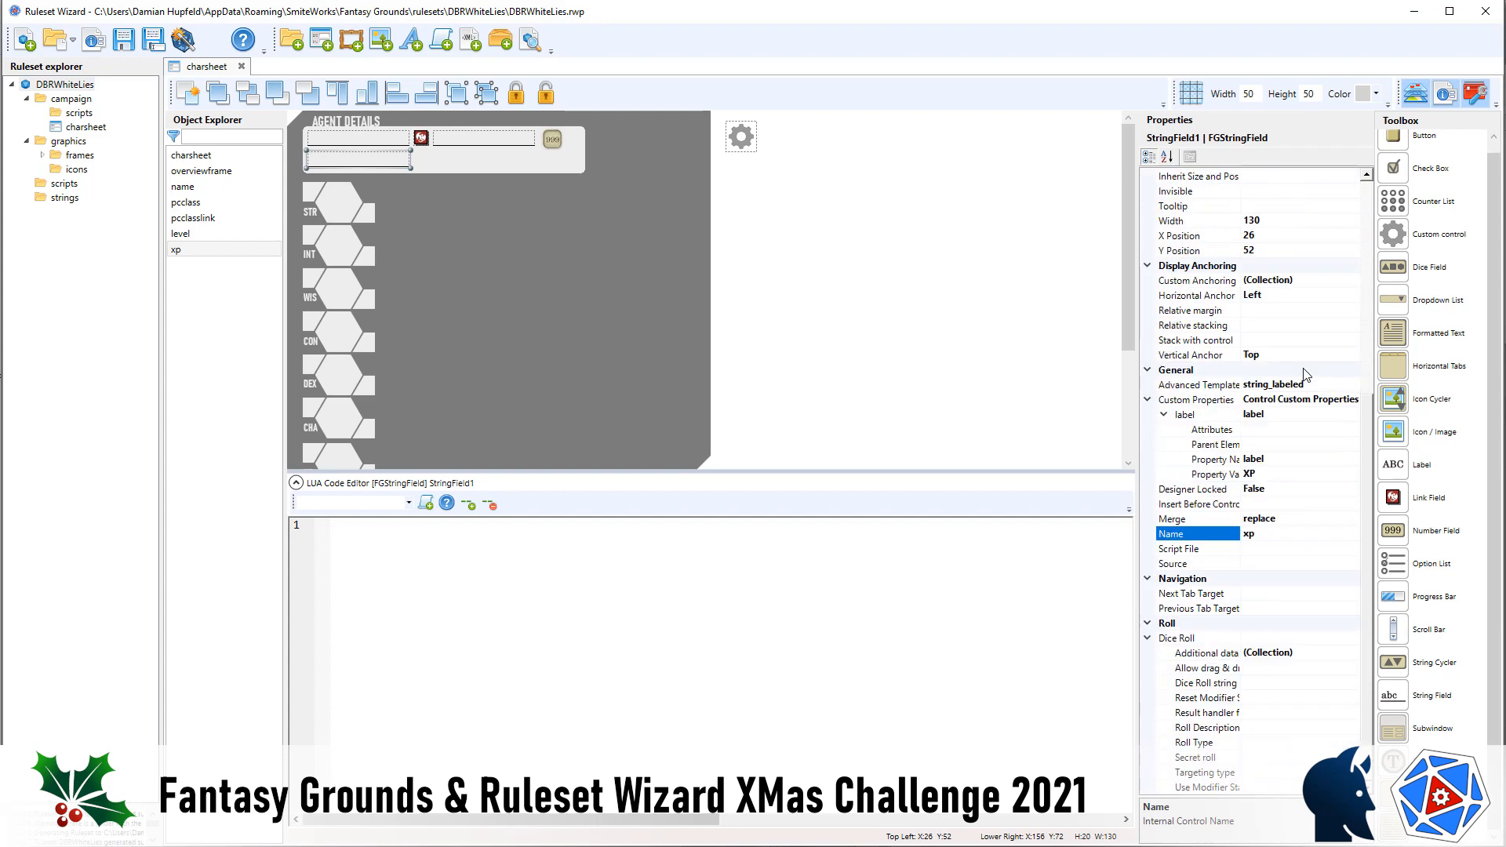
scroll(1230, 339, "up", 8)
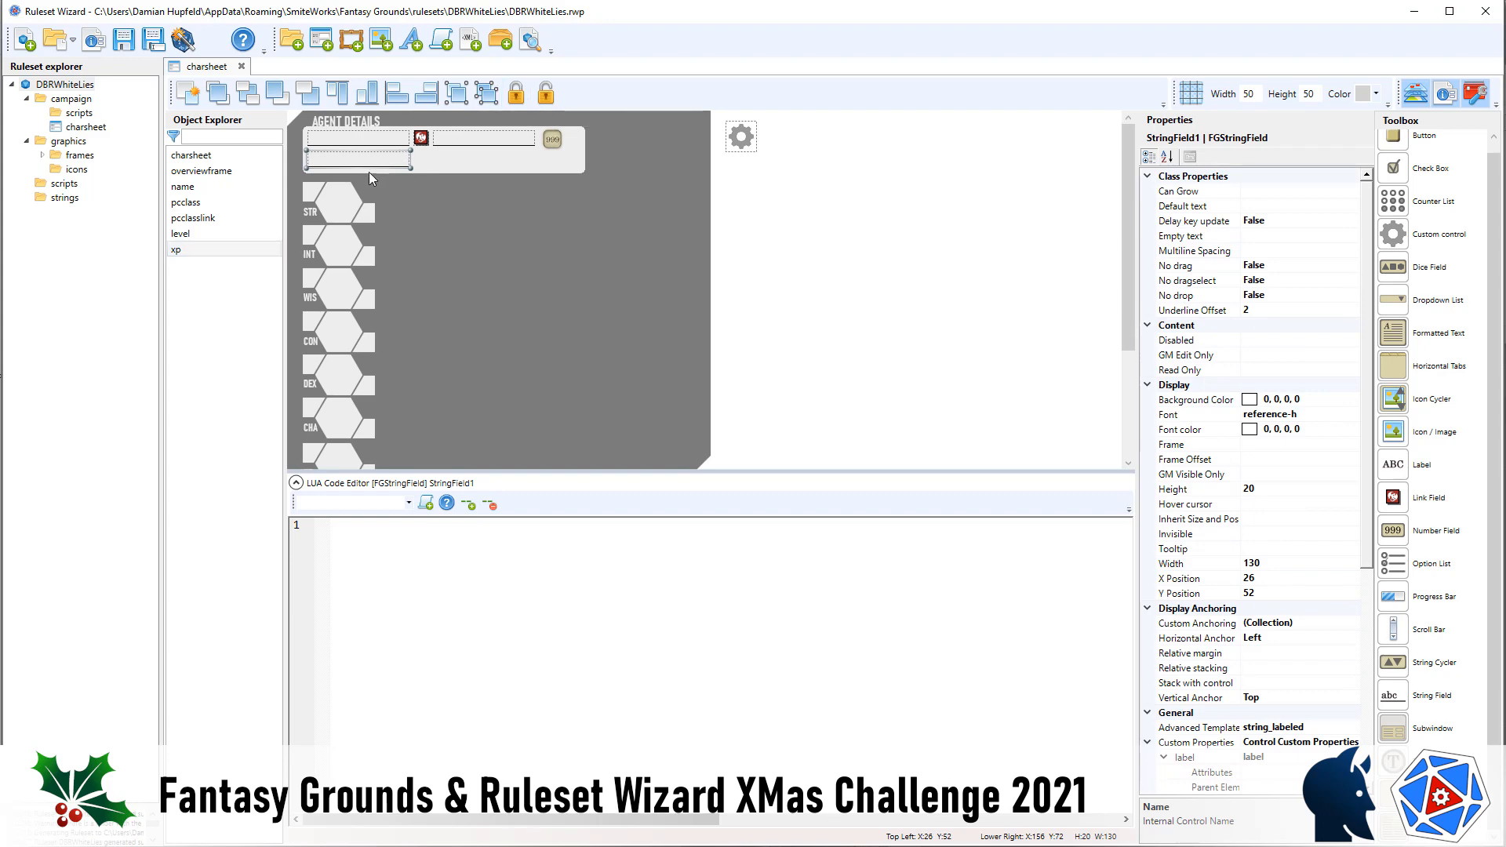
Duplicate the xp field and place the copy beside it on the same row at X 166, Y 52.
left_click_drag(370, 162, 378, 155)
key("Up")
key("Right")
key("Right")
key("Right")
key("Right")
key("Right")
key("Right")
key("Right")
key("Right")
key("Right")
key("Right")
key("Right")
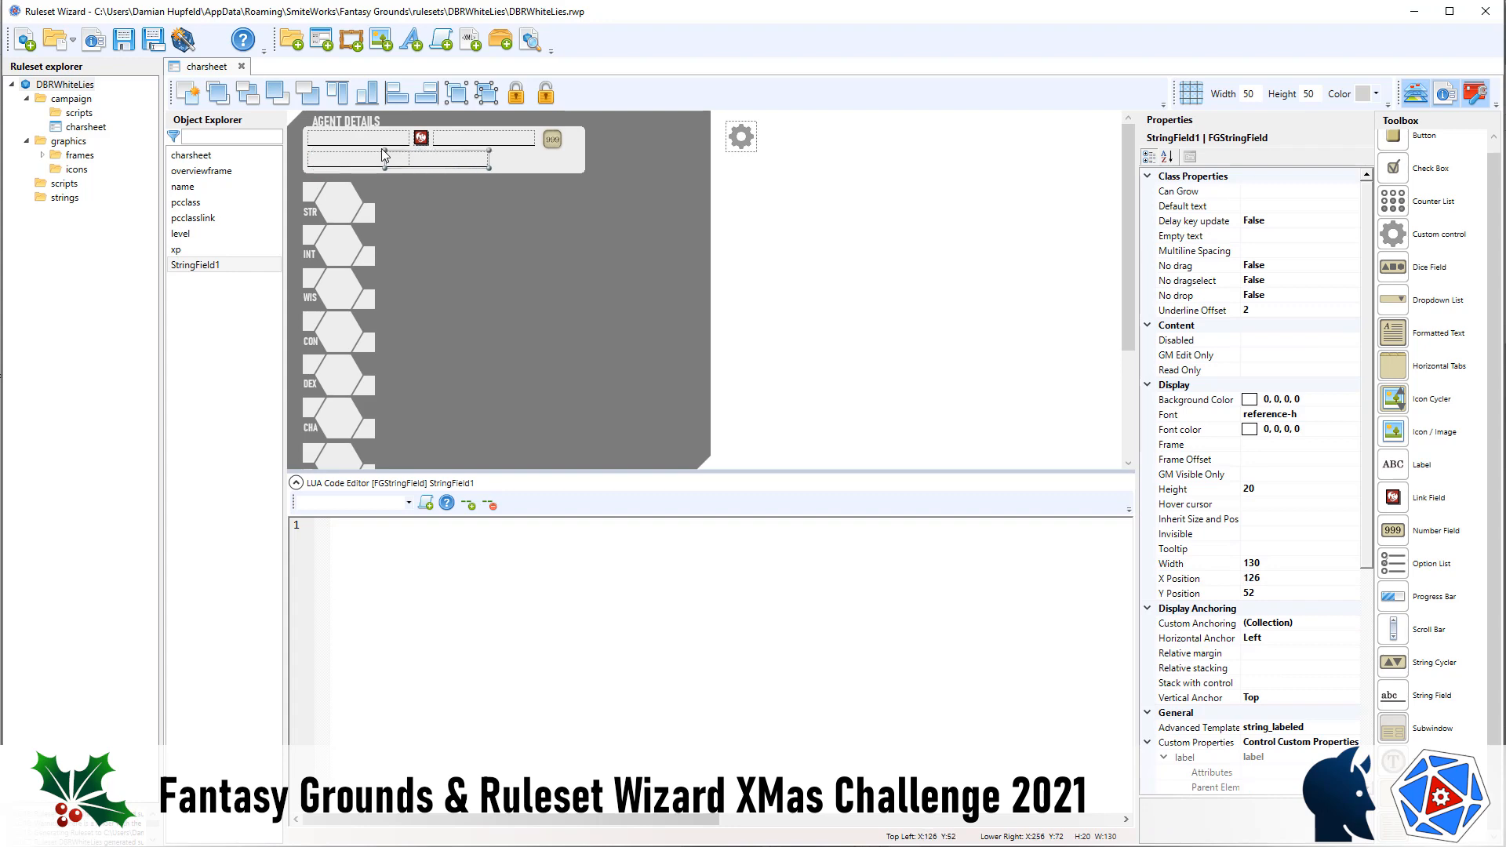
key("Right")
key("Right")
Rename the copied xp field as xpneeded and set its label value to XP REQUIRED.
scroll(1313, 627, "down", 6)
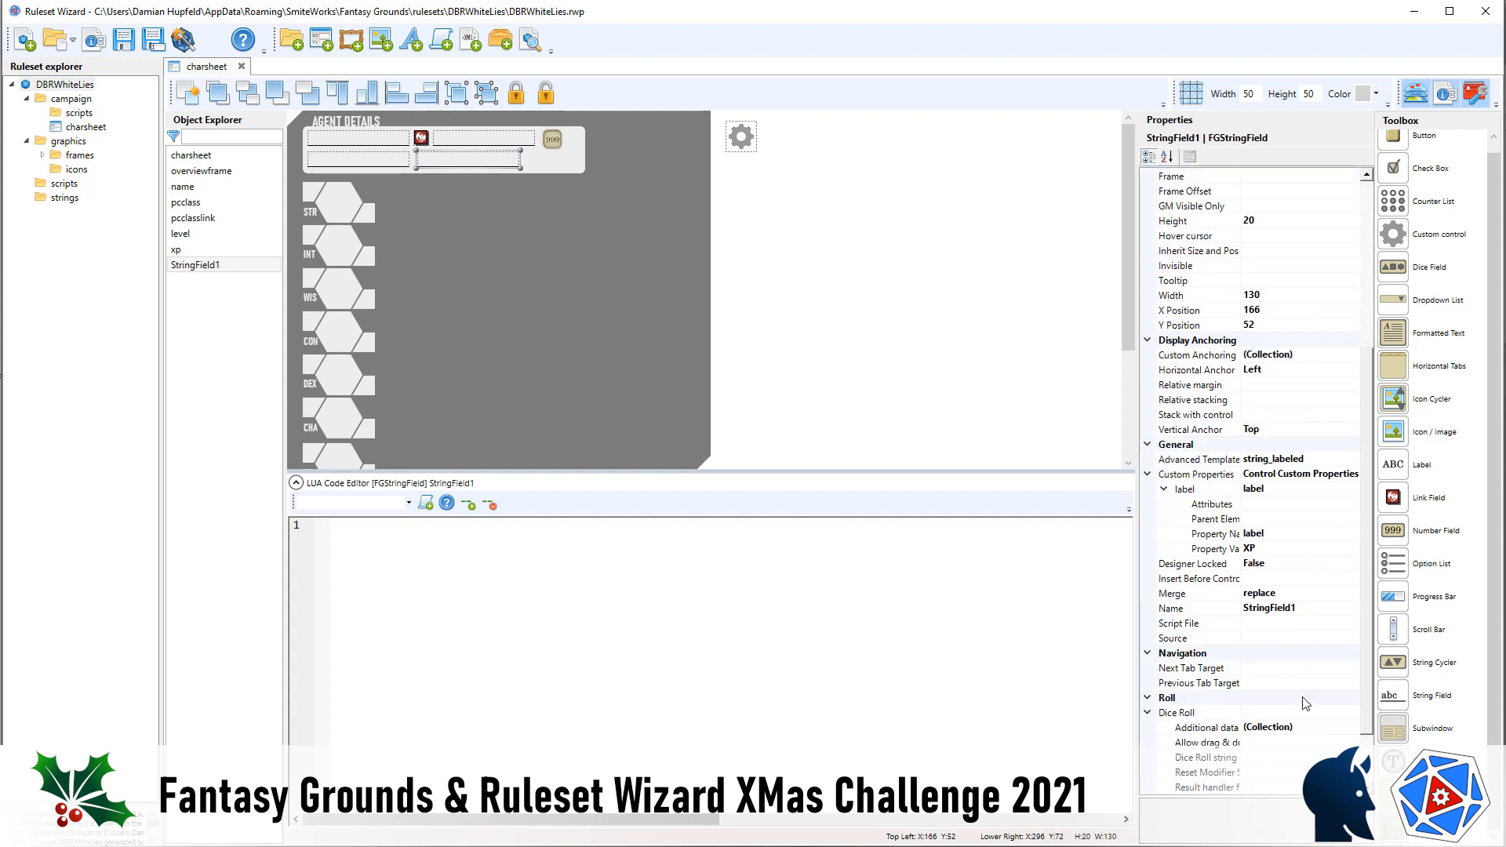
left_click(1314, 607)
type("xpneede")
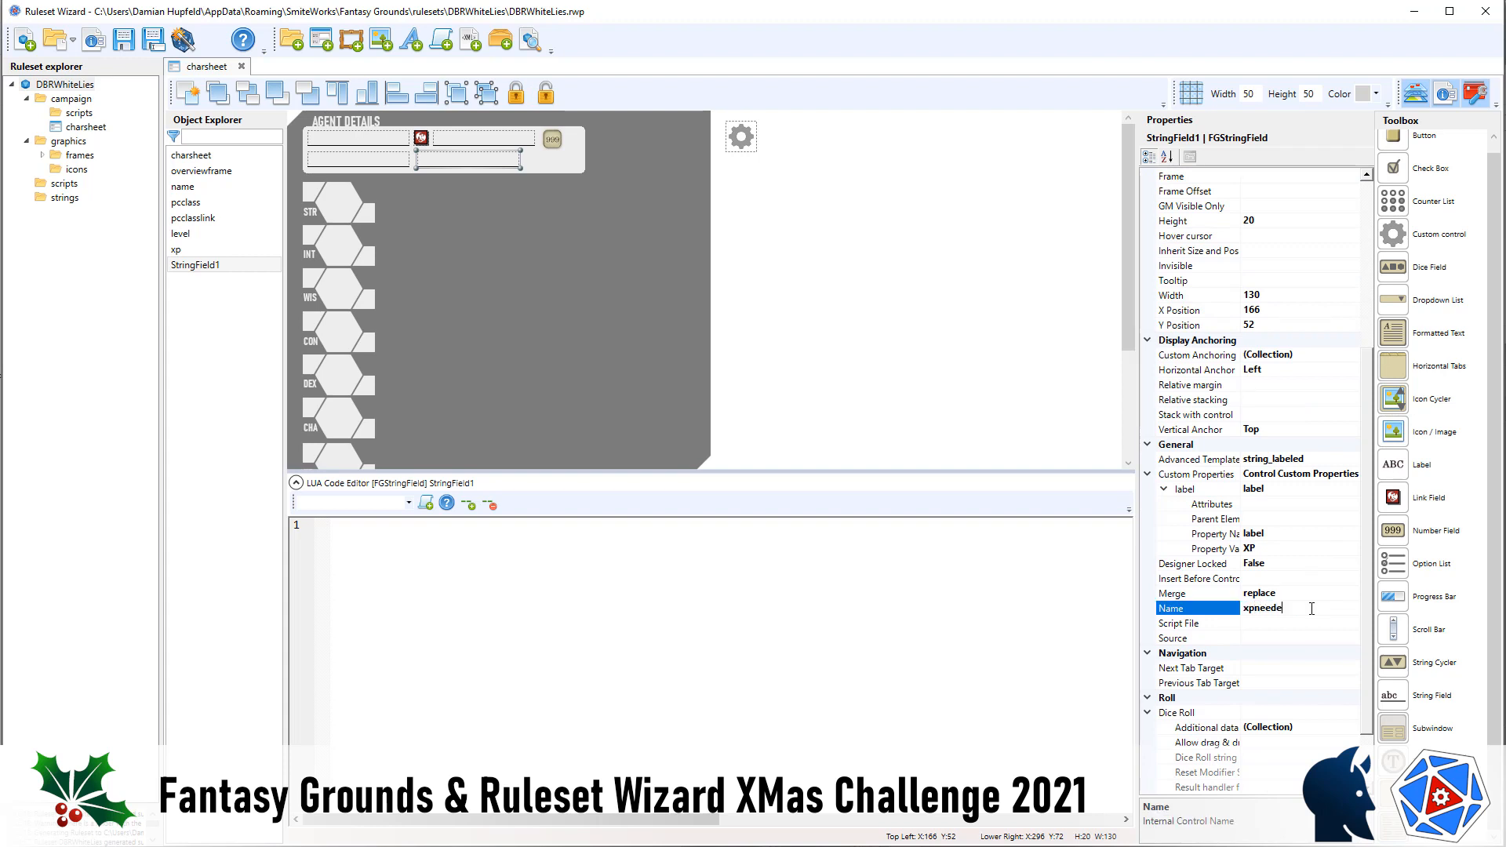
type("d")
left_click(1271, 547)
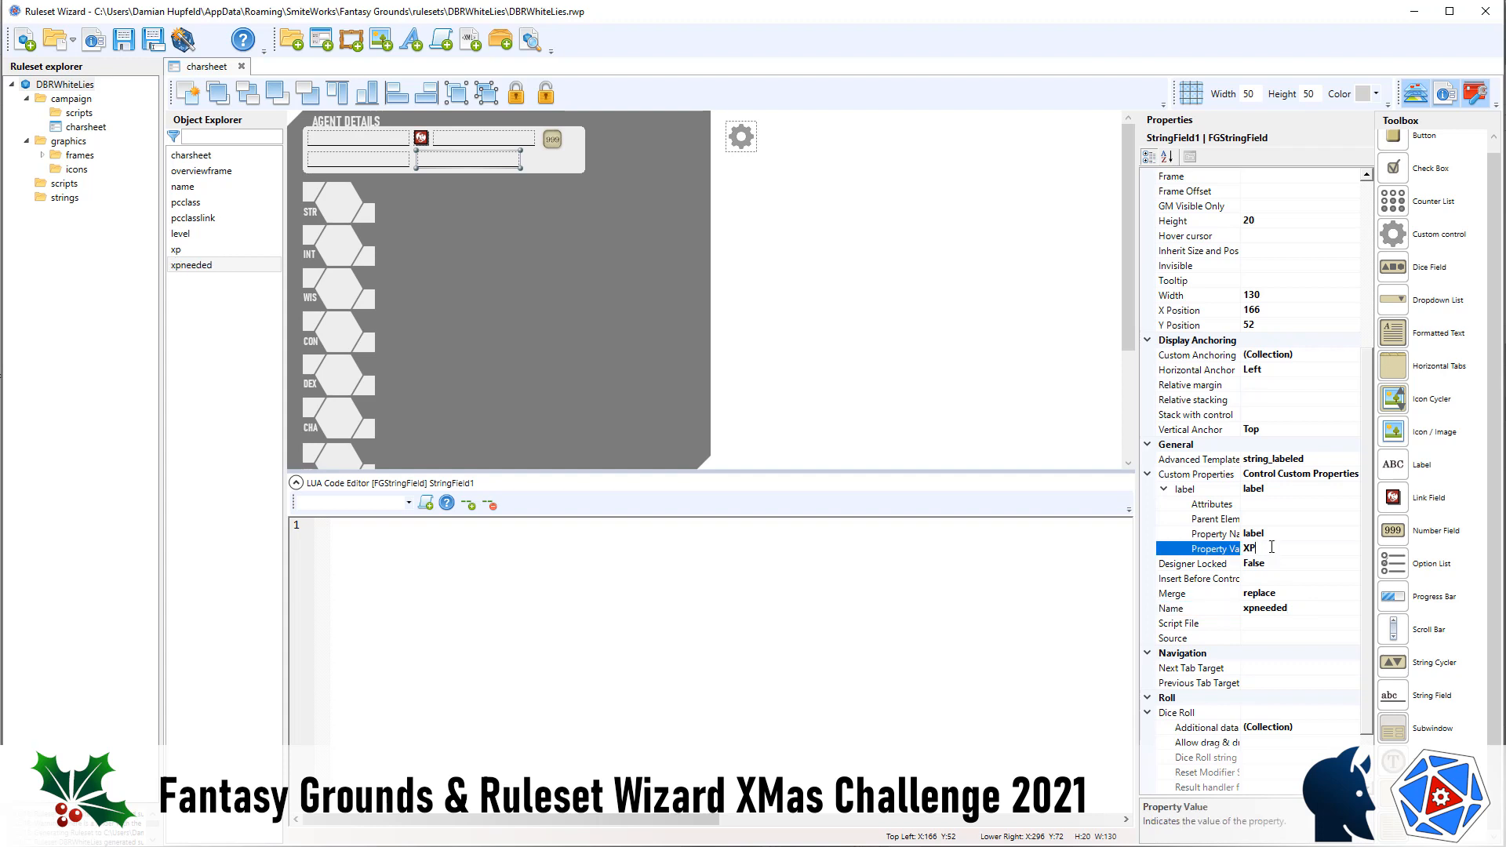
type("REQUIRED")
left_click(518, 95)
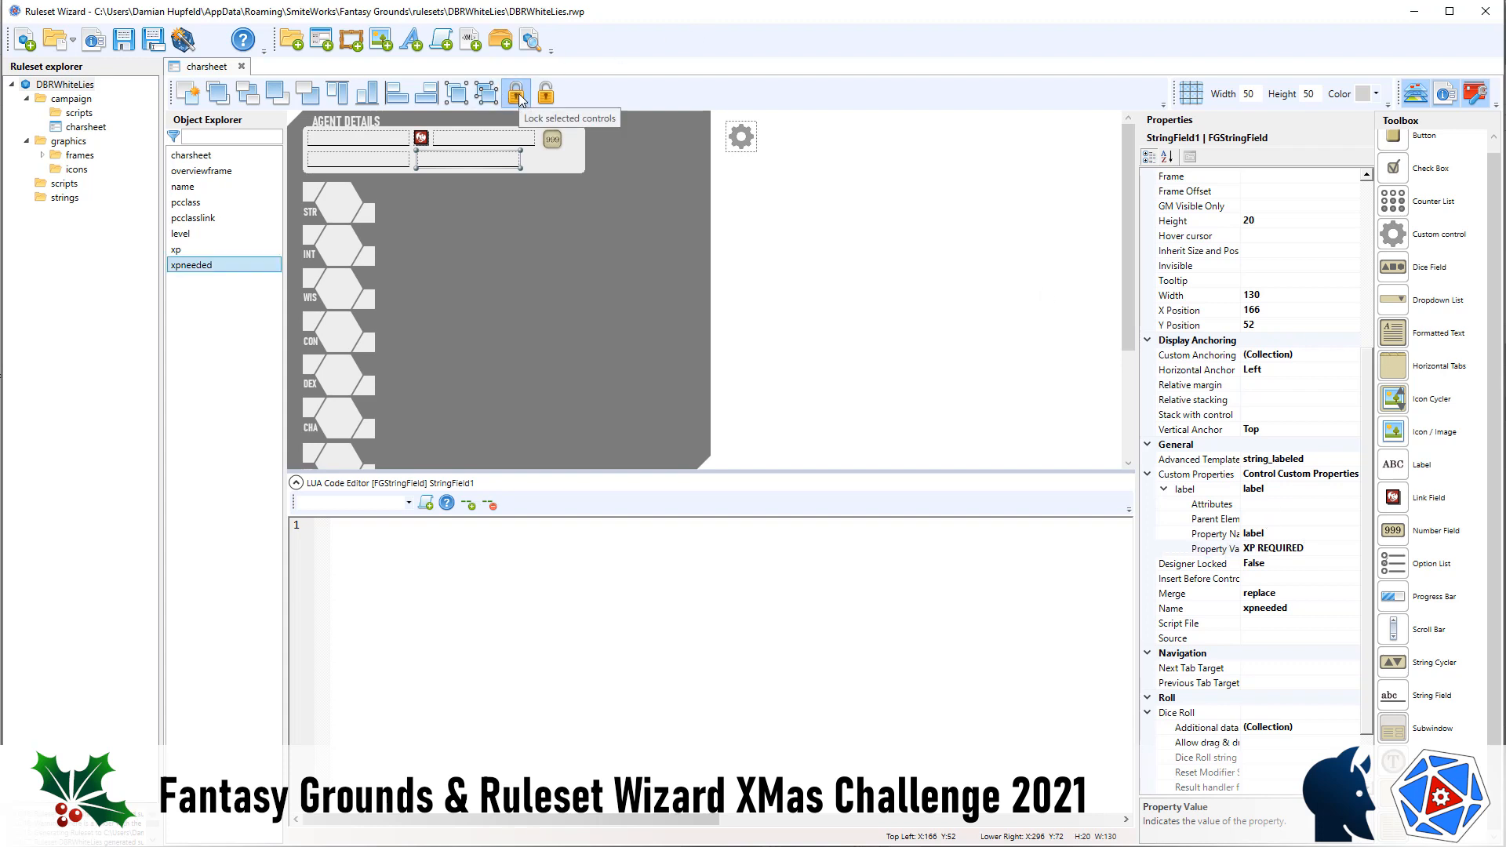
Switch to Fantasy Grounds and open the test character's sheet to check the new Agent Details fields.
left_click(825, 253)
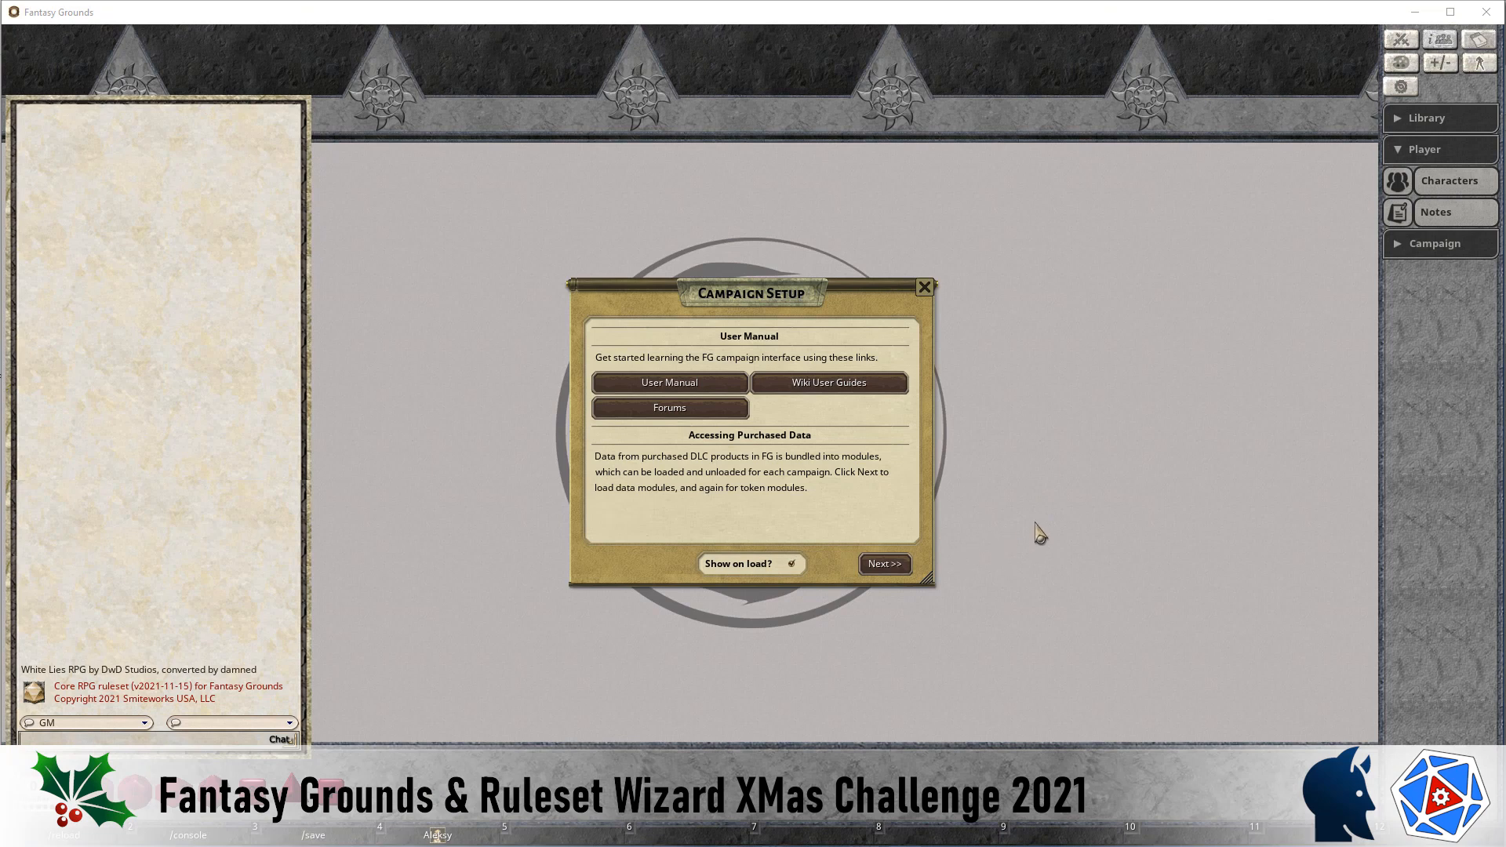
key("F4")
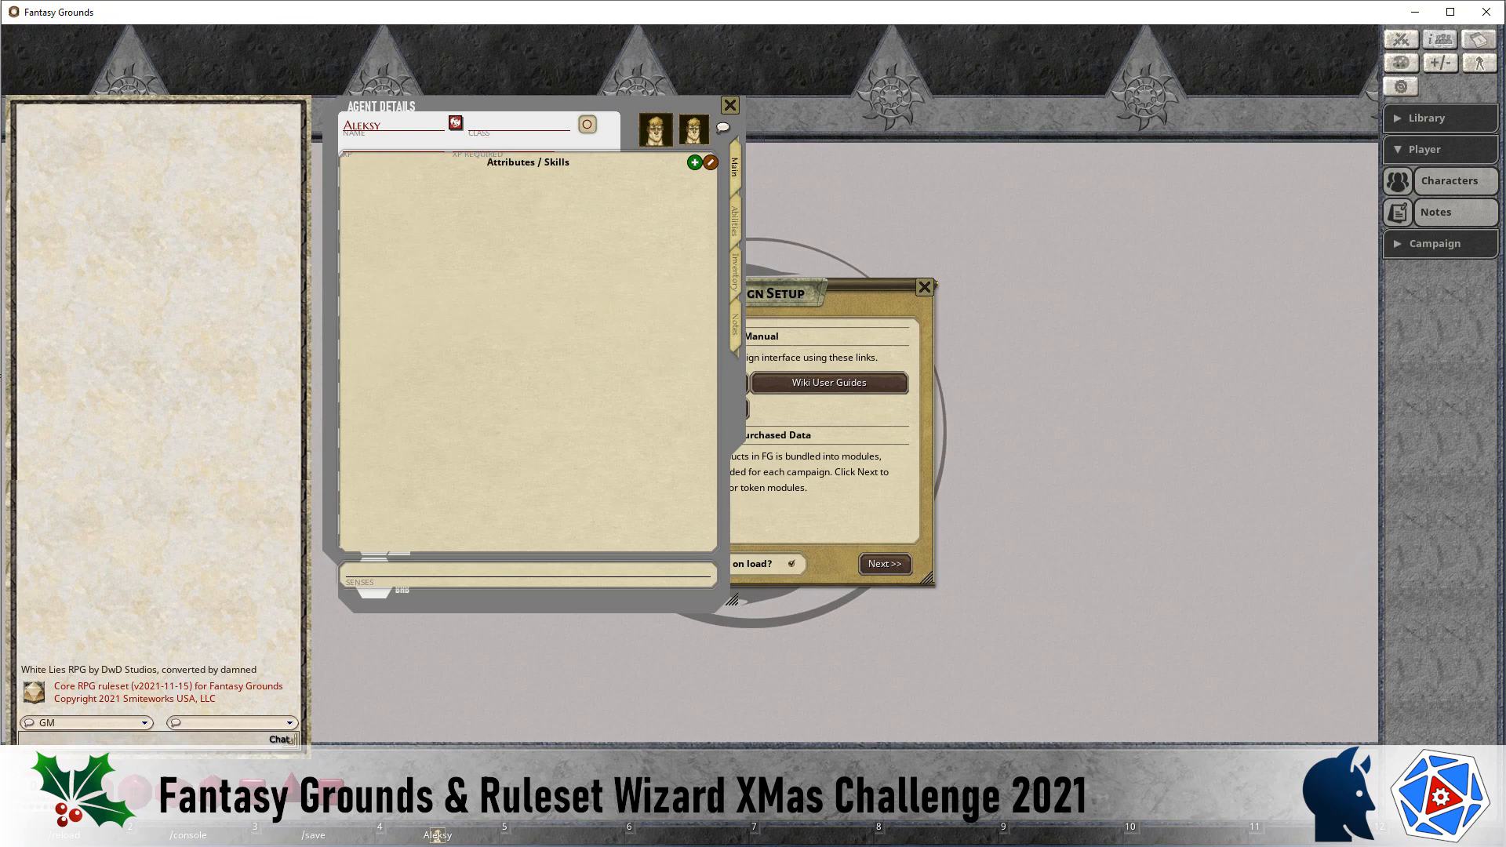
Switch to Notepad++ and search all .xml and .lua files in the CoreRPG ruleset folder for string_labeled.
key("alt+Tab")
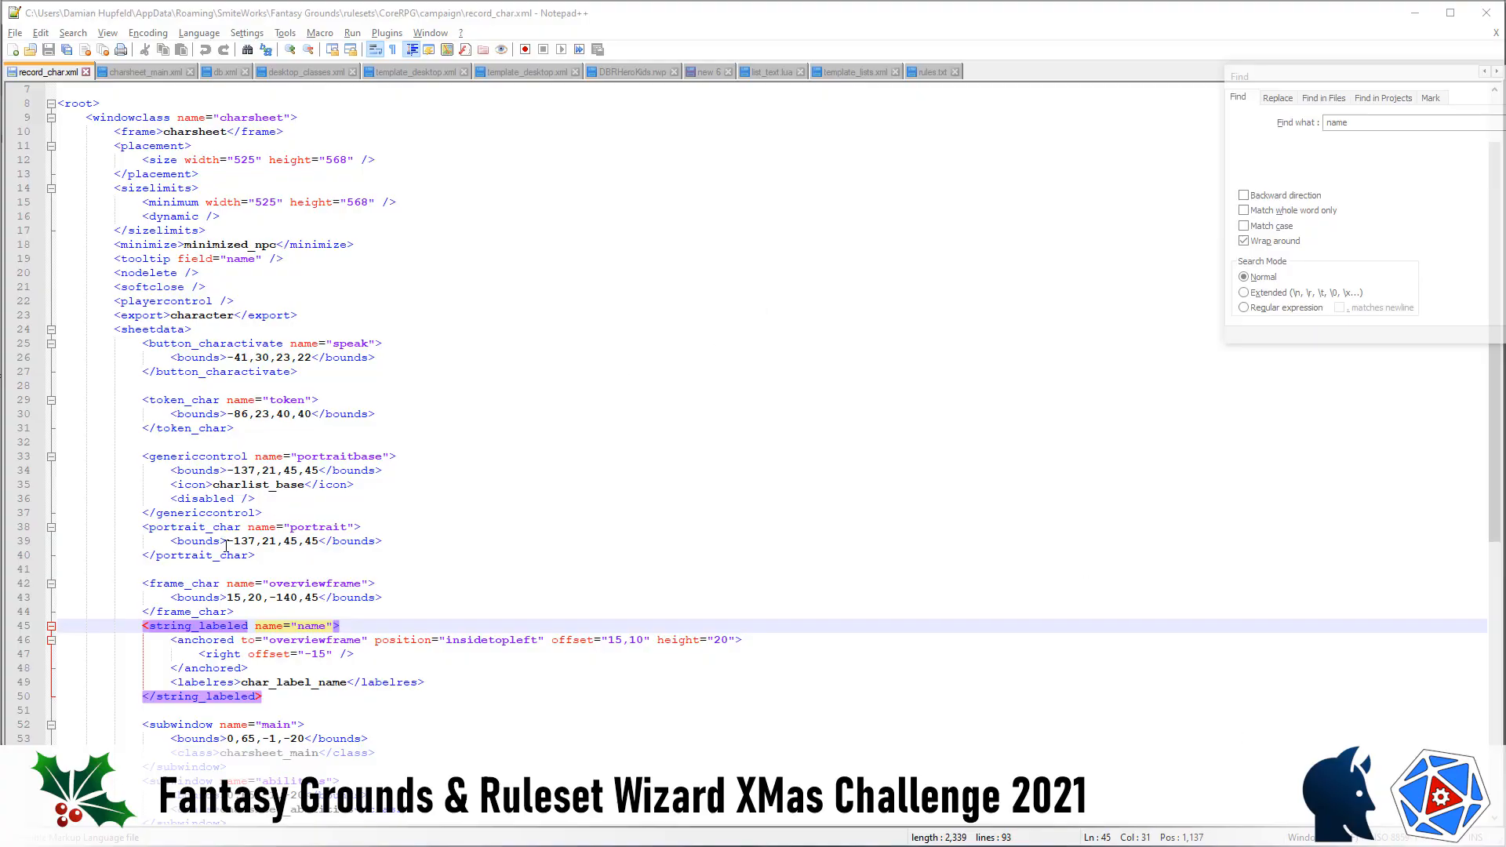
left_click(208, 627)
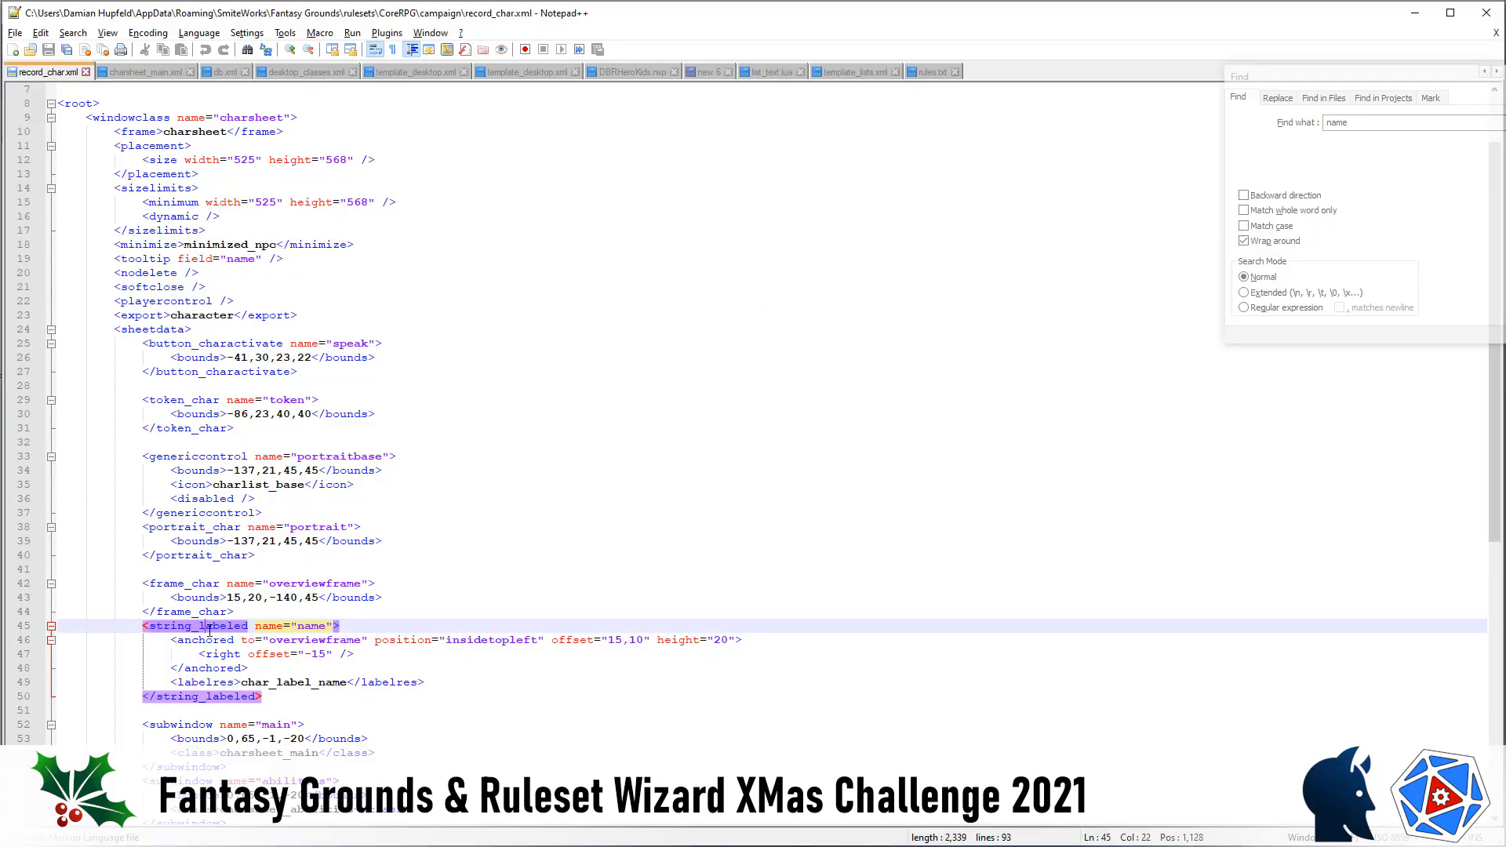
double_click(161, 632)
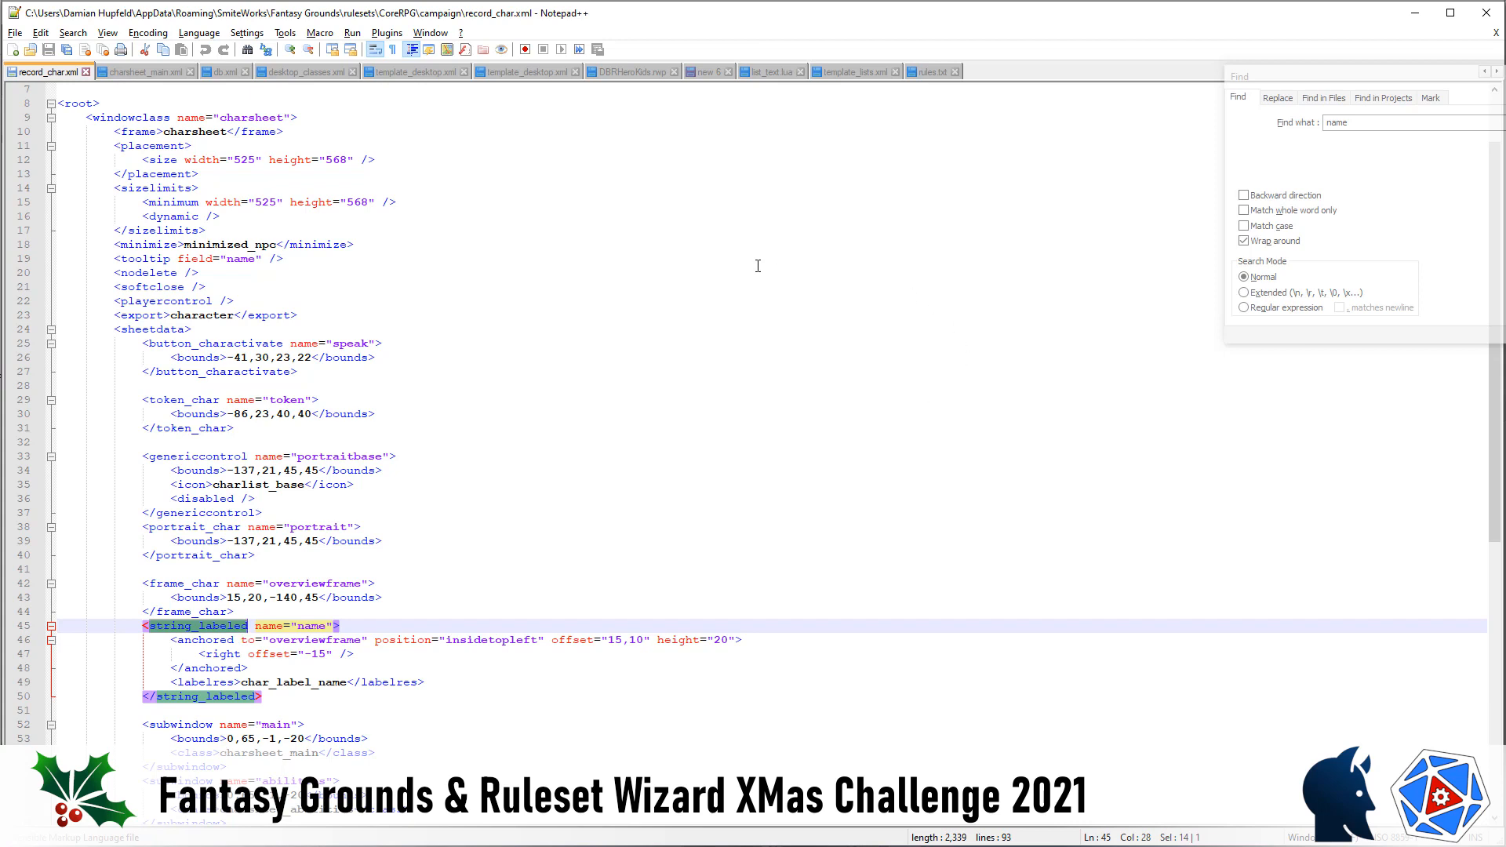
key("ctrl+h")
left_click_drag(1346, 79, 921, 97)
left_click(892, 113)
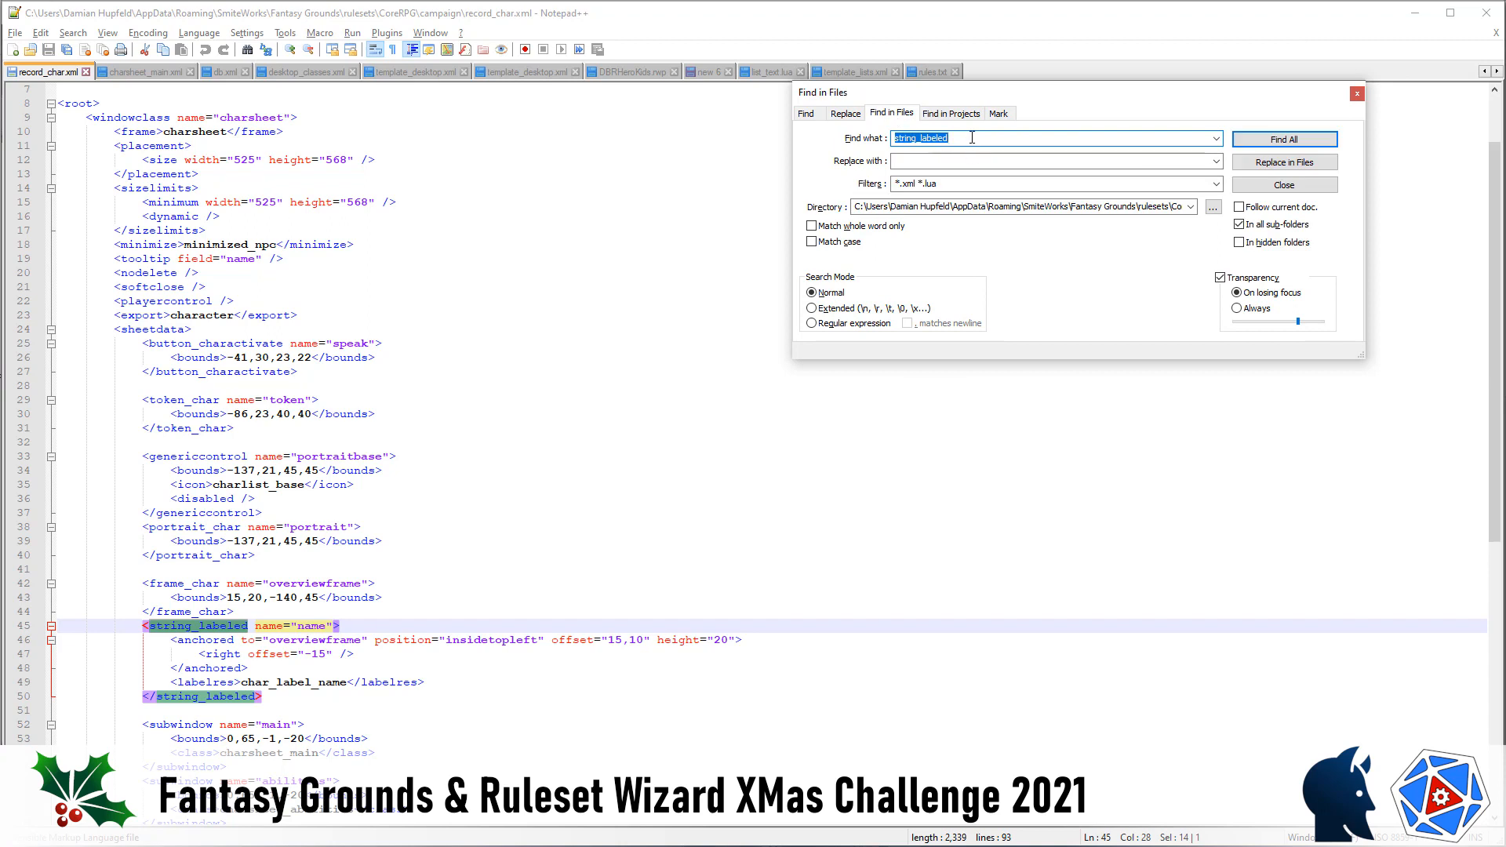
left_click(1183, 205)
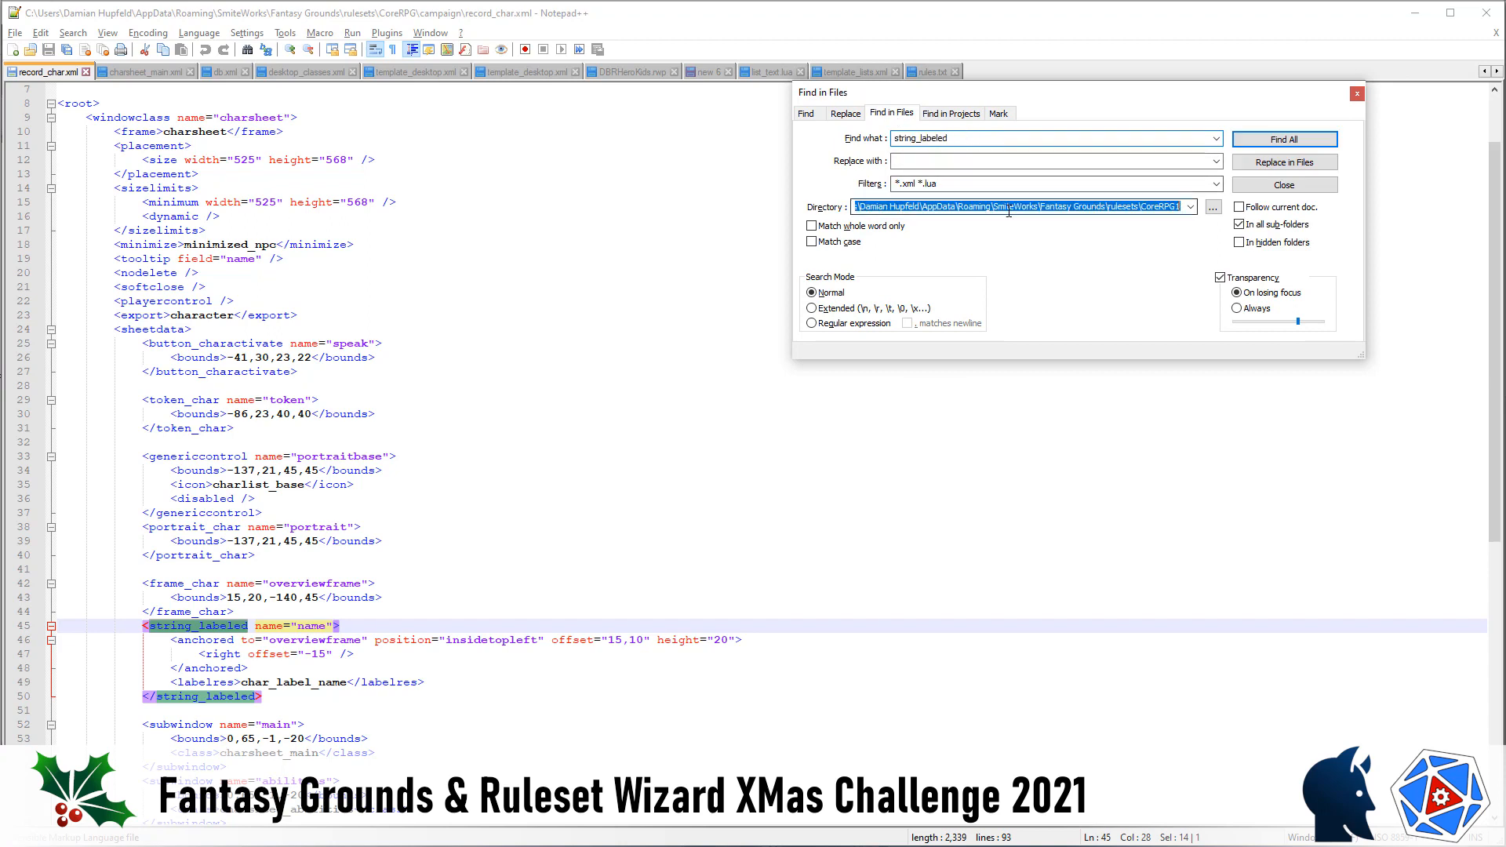
left_click(1183, 207)
key("BackSpace")
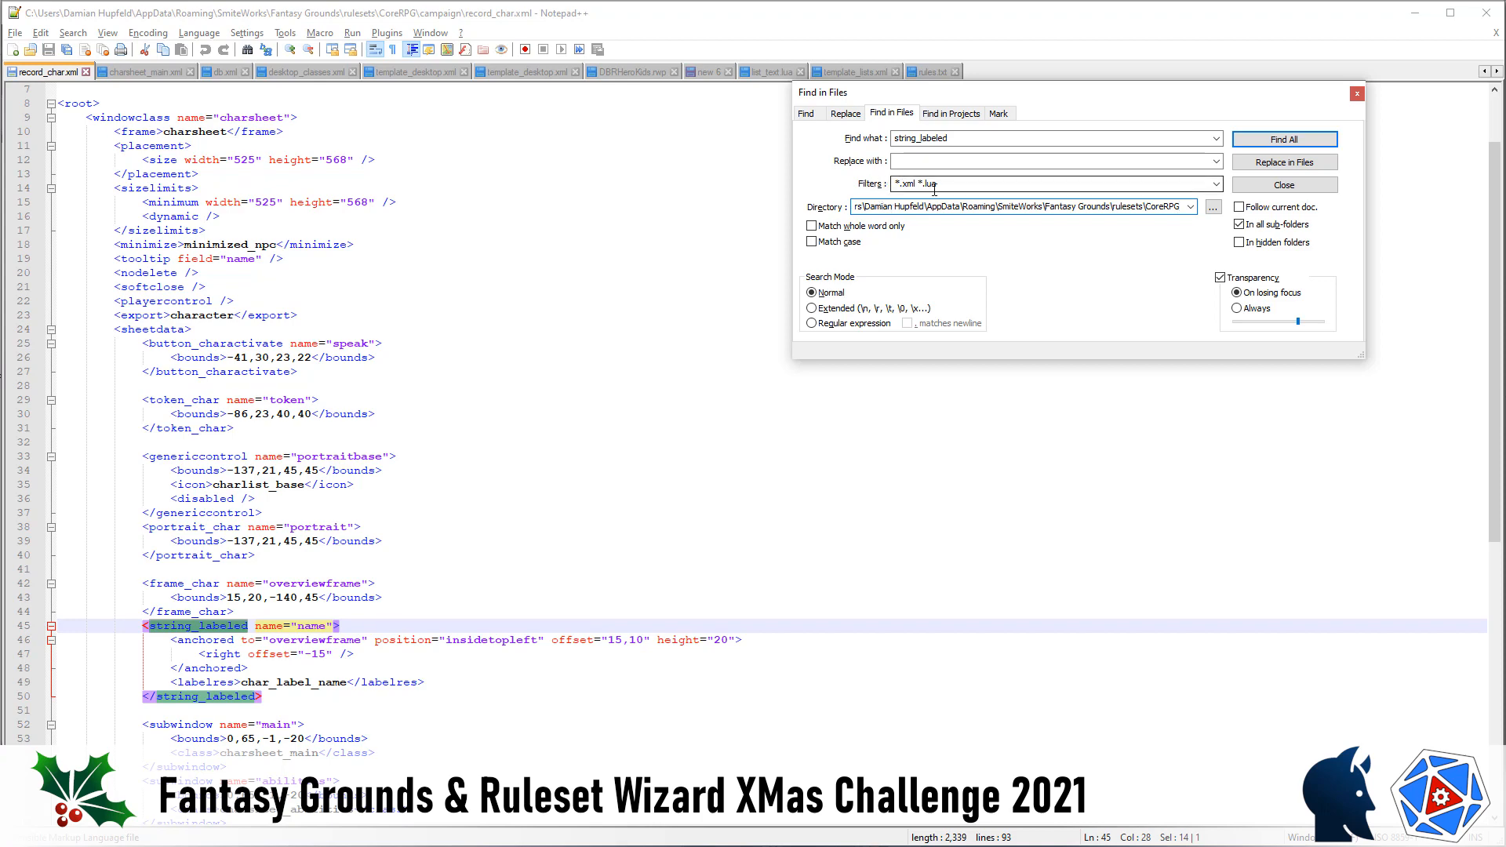
left_click(1275, 143)
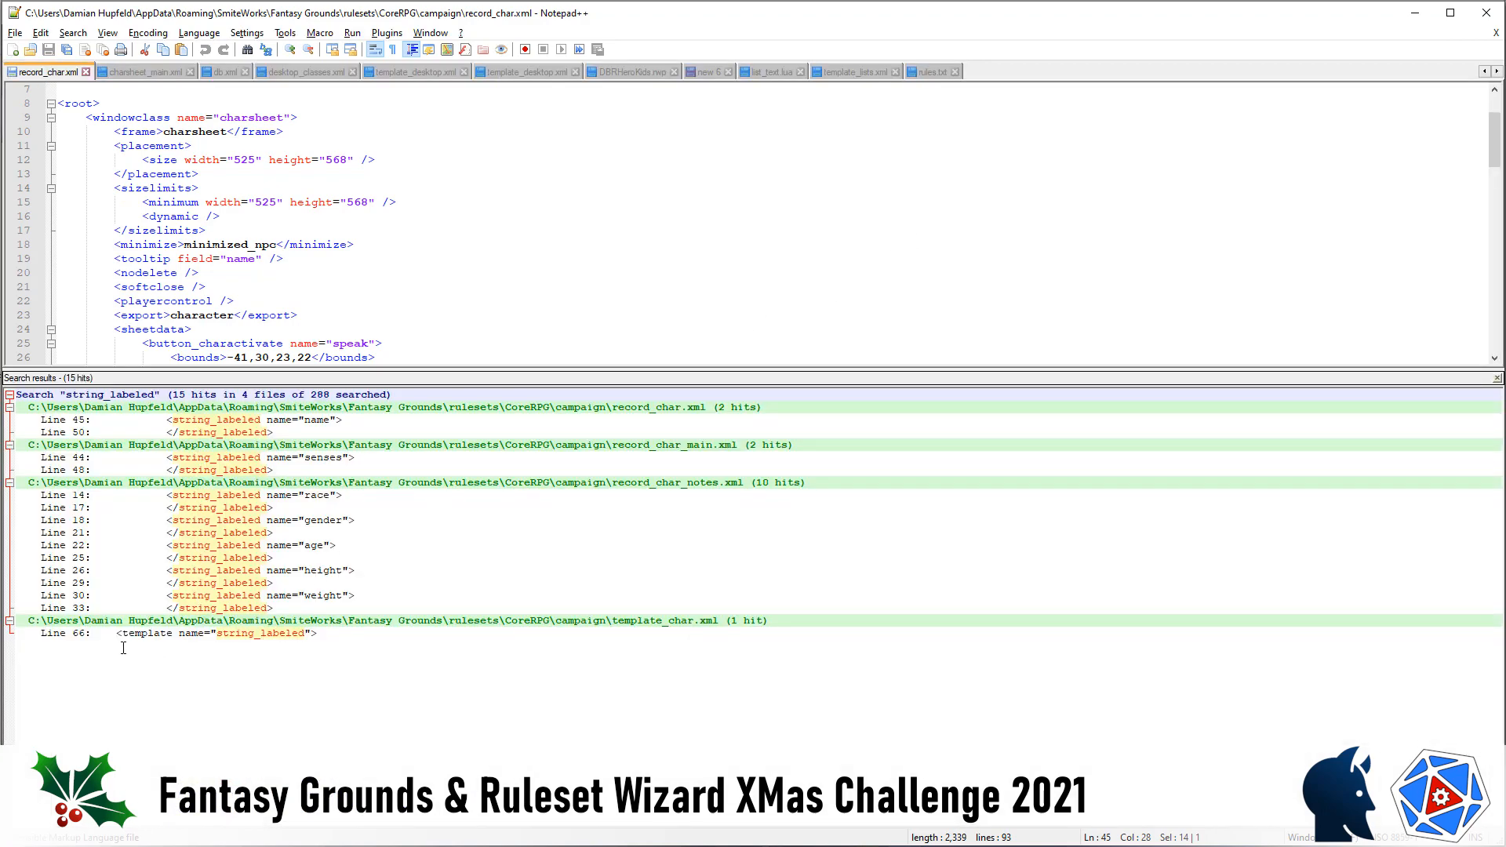
Open the string_labeled template definition in template_char.xml from the search results and enlarge the code view.
left_click_drag(125, 632, 334, 633)
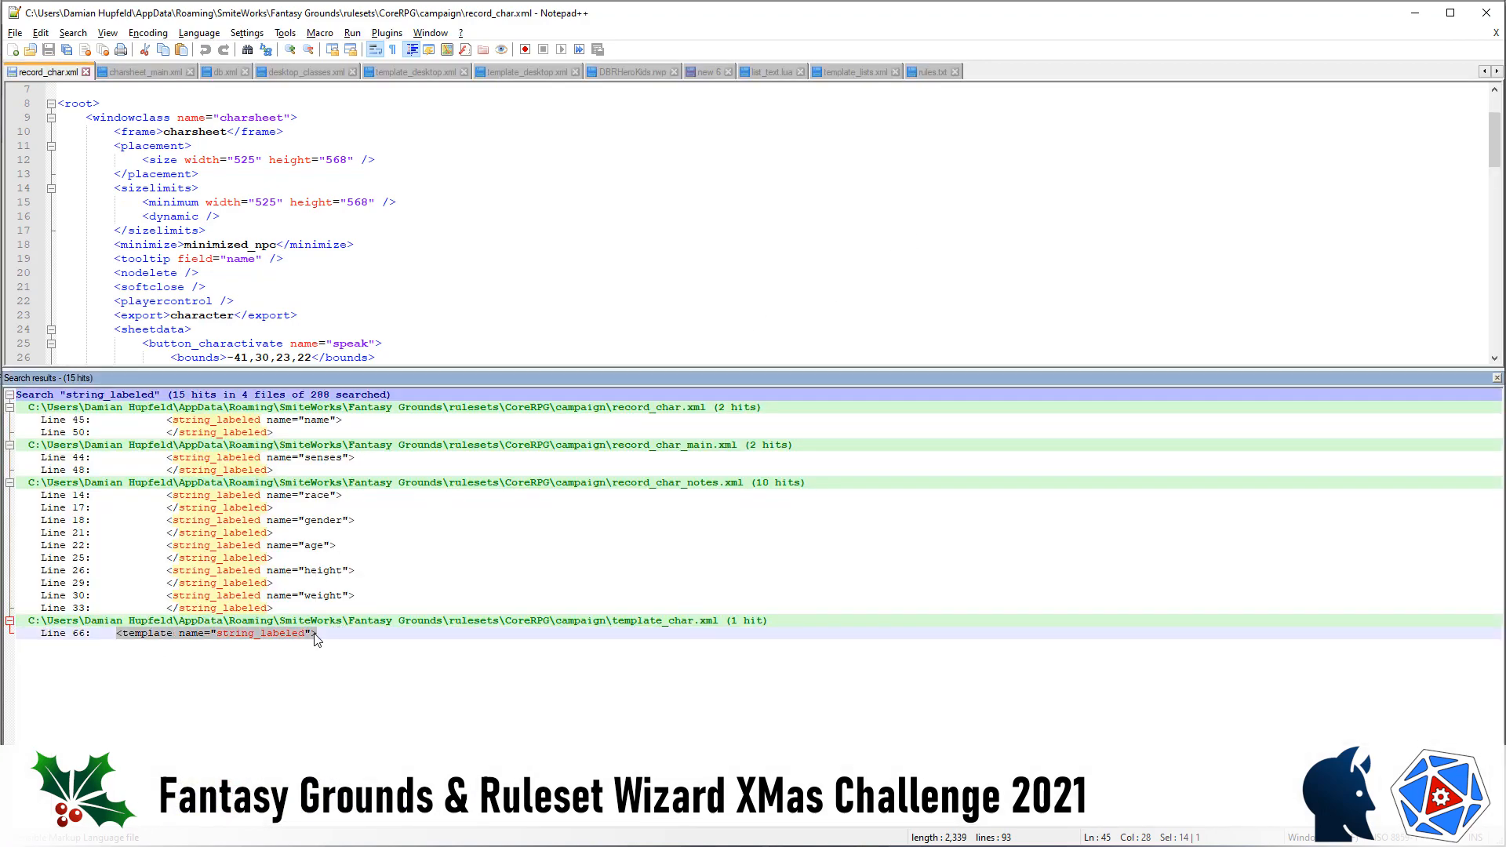
double_click(252, 634)
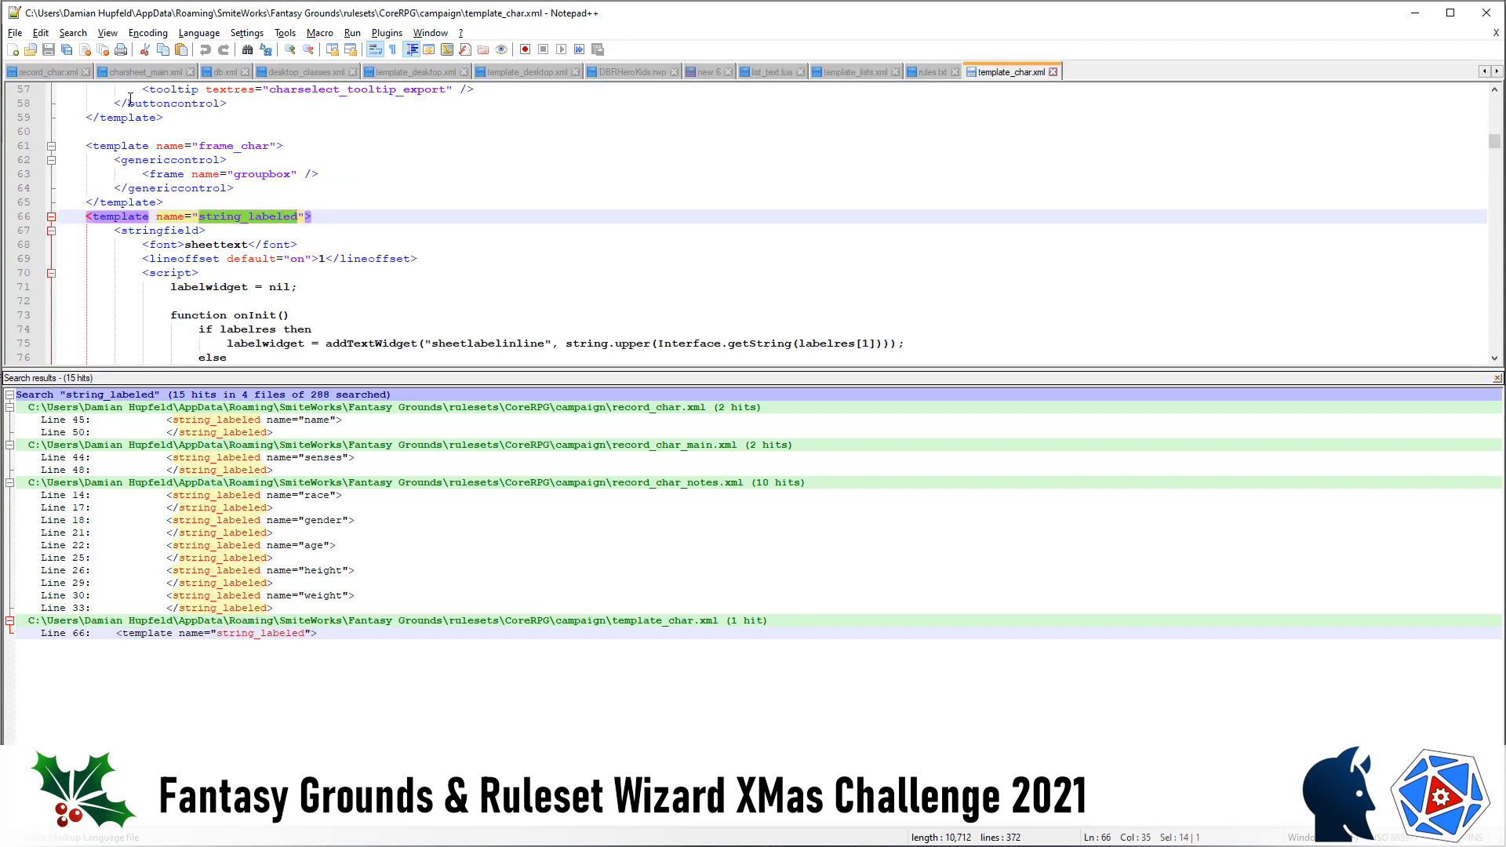
scroll(217, 239, "down", 1)
left_click_drag(292, 380, 287, 593)
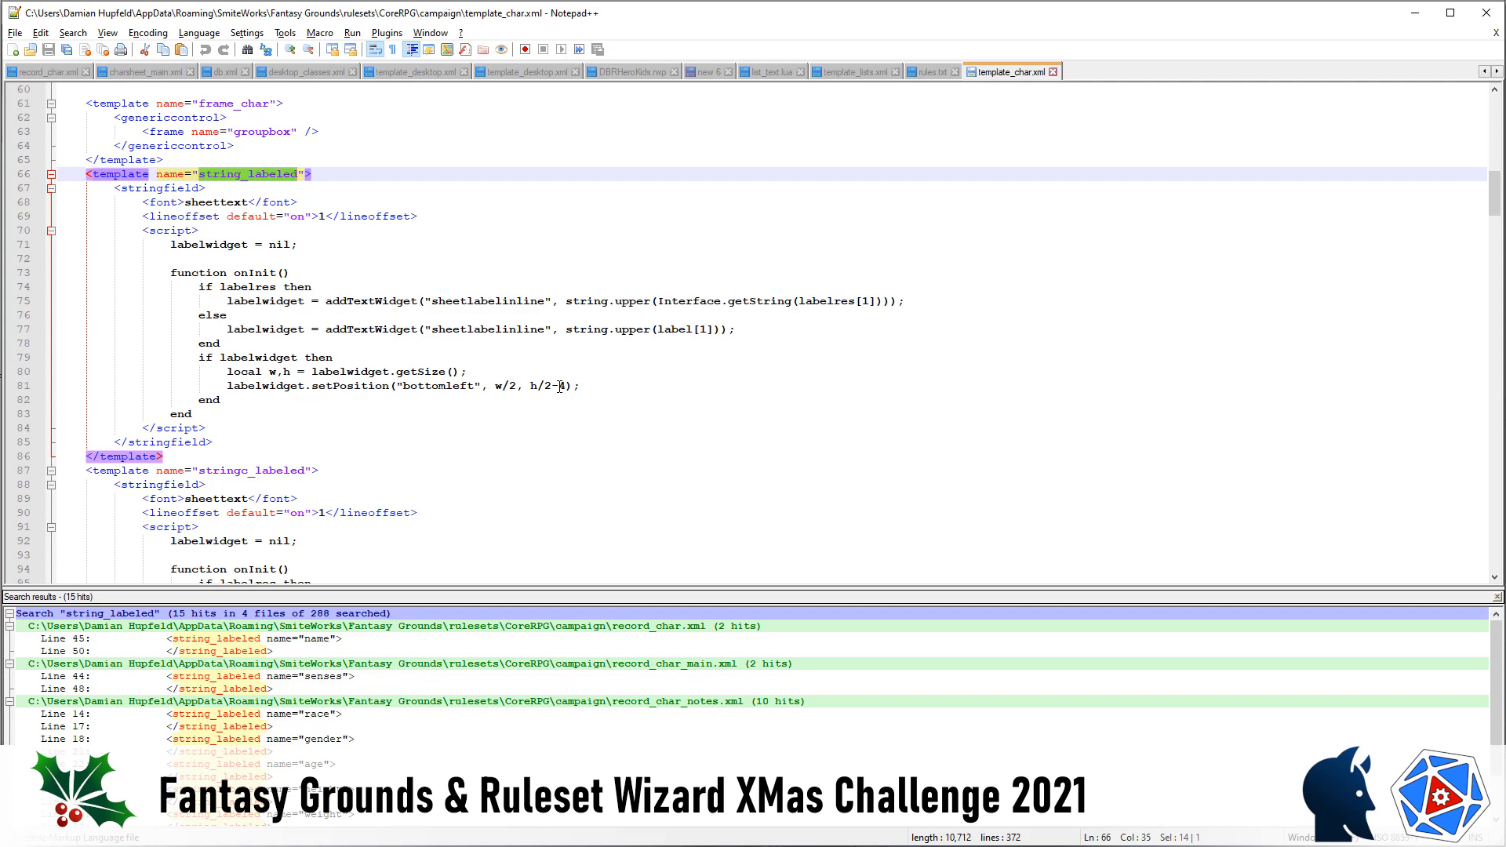
Change the label widget's vertical offset in the string_labeled template to h/2-2 and save the file.
double_click(561, 386)
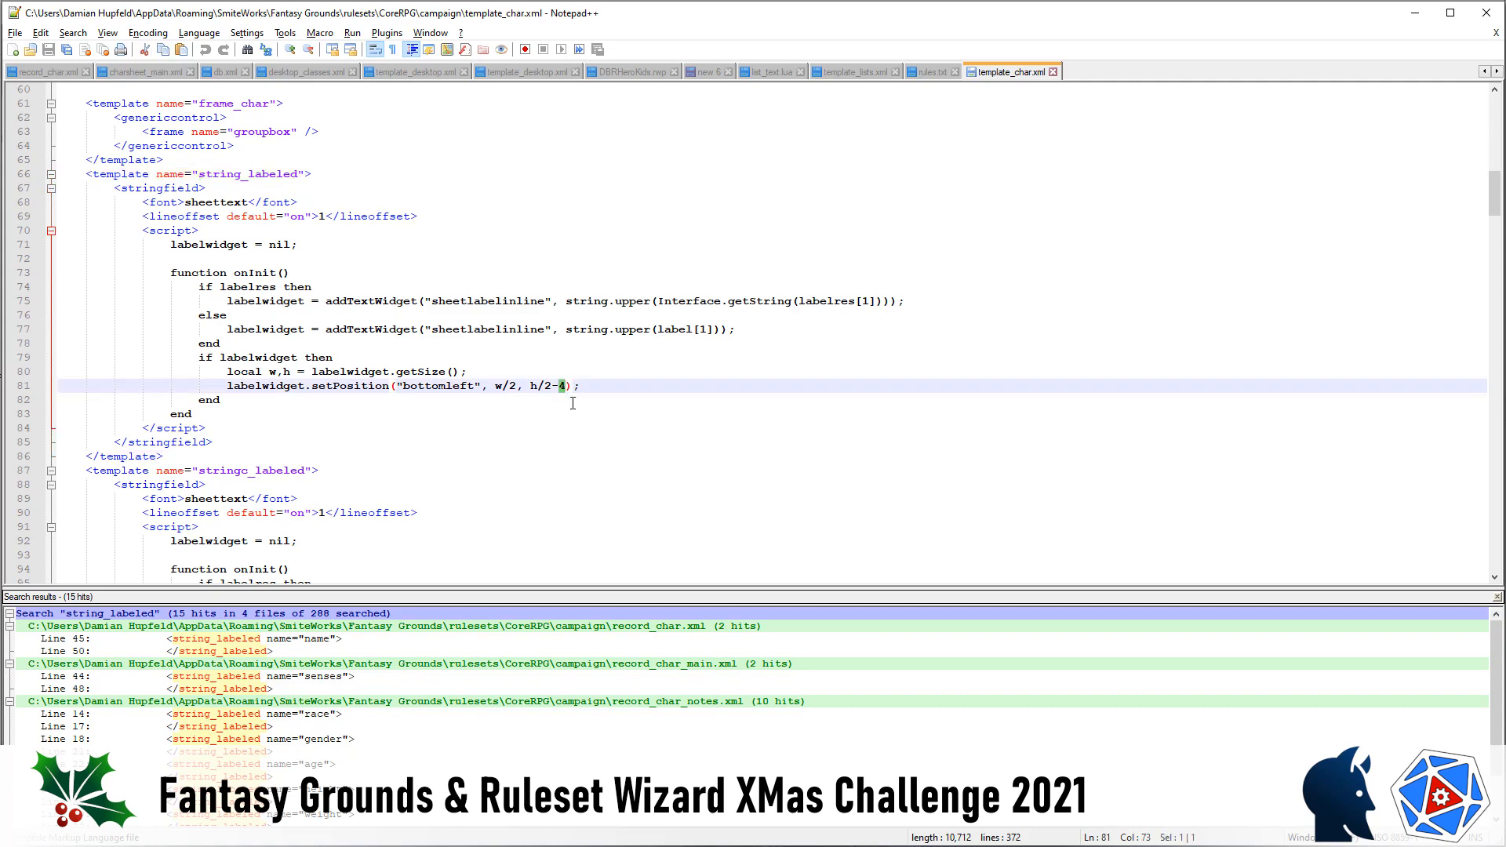
type("2")
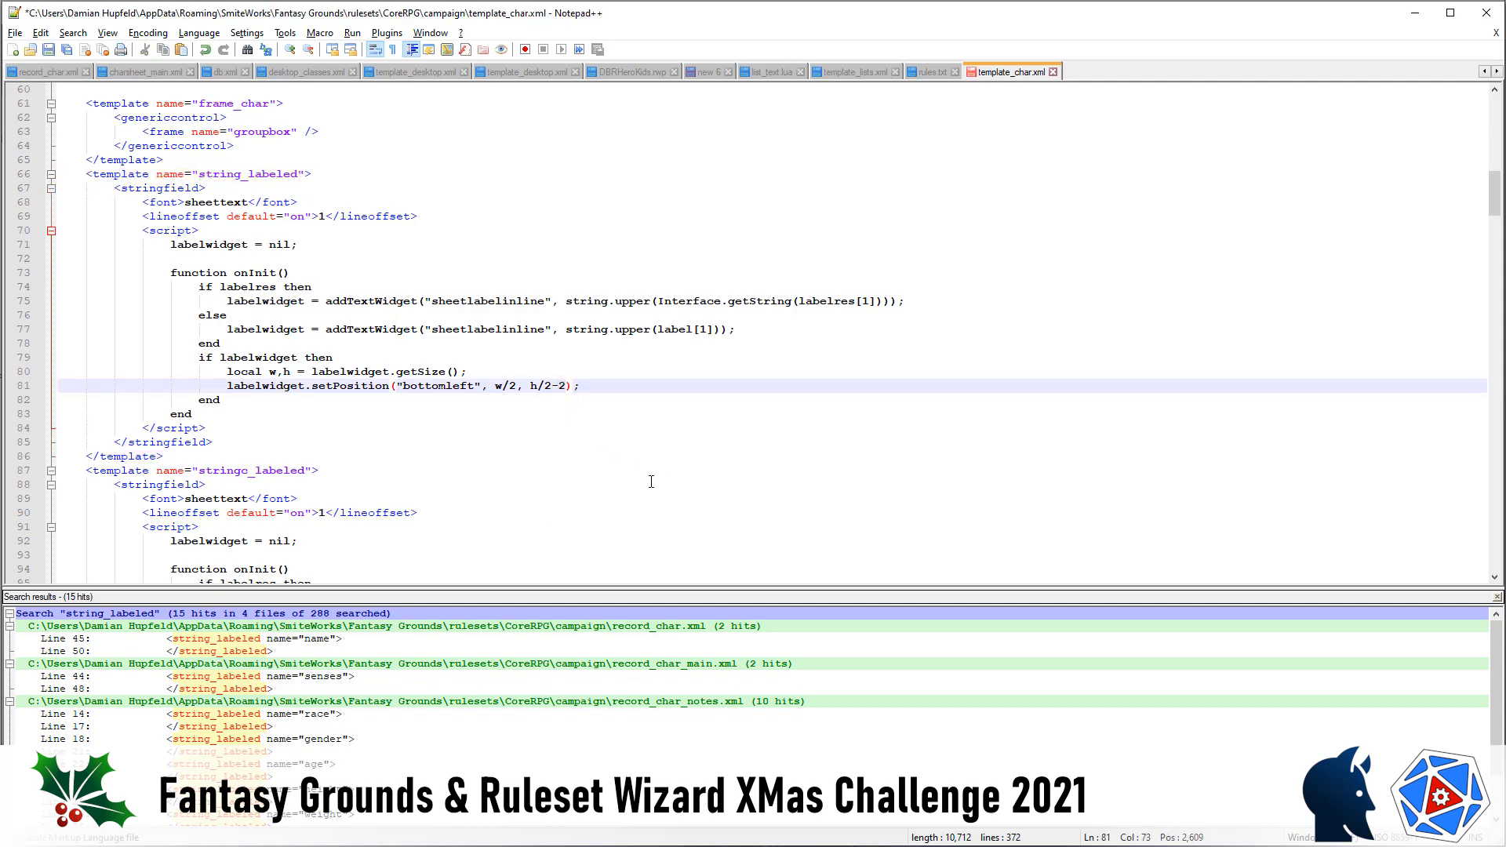
left_click(48, 50)
Return to Fantasy Grounds, reload the ruleset and reopen the character sheet to check the label positions.
key("alt+Tab")
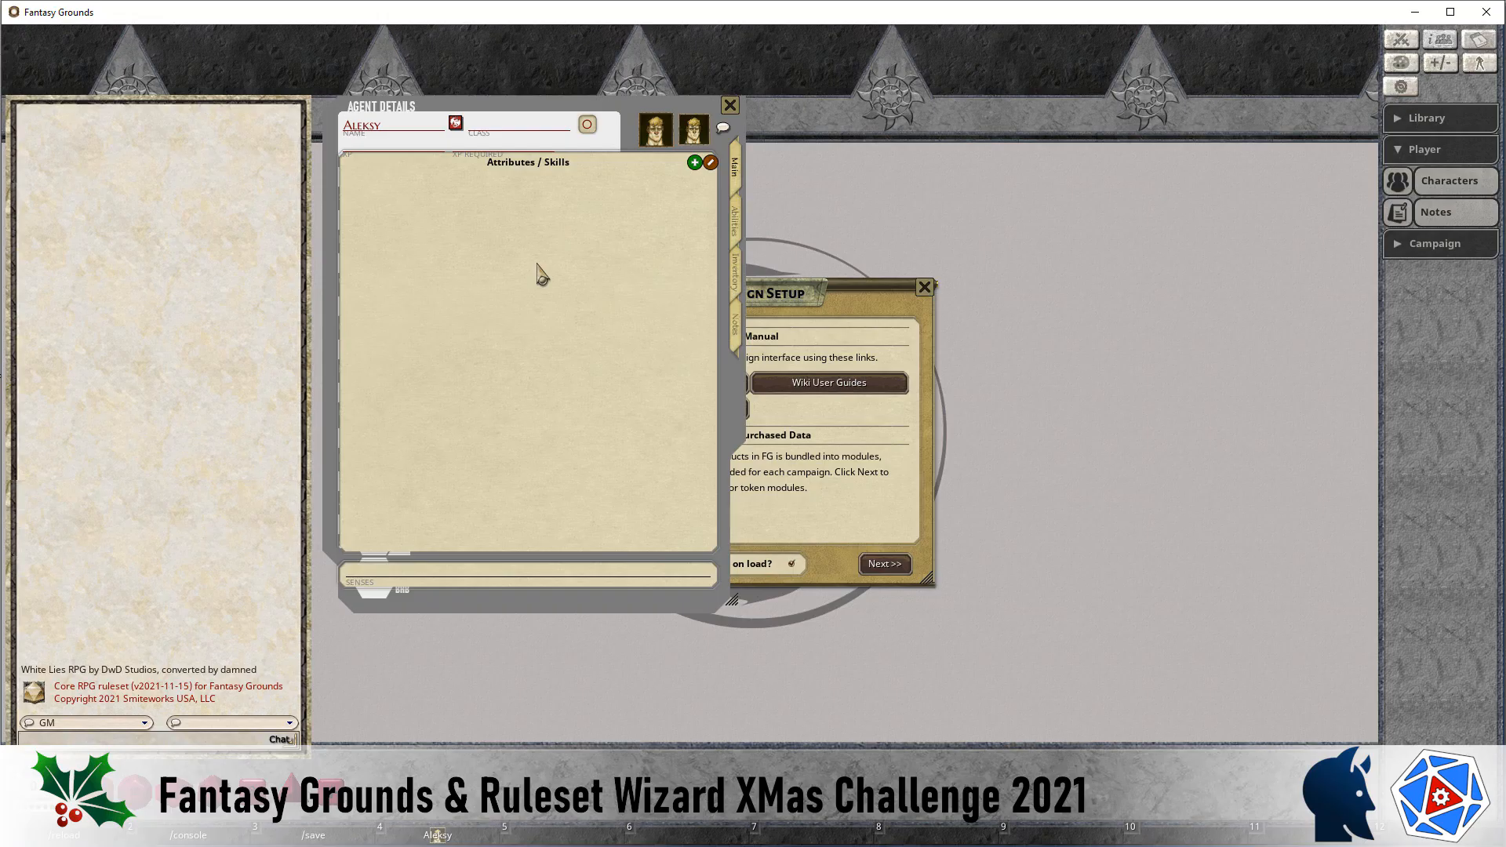
key("F1")
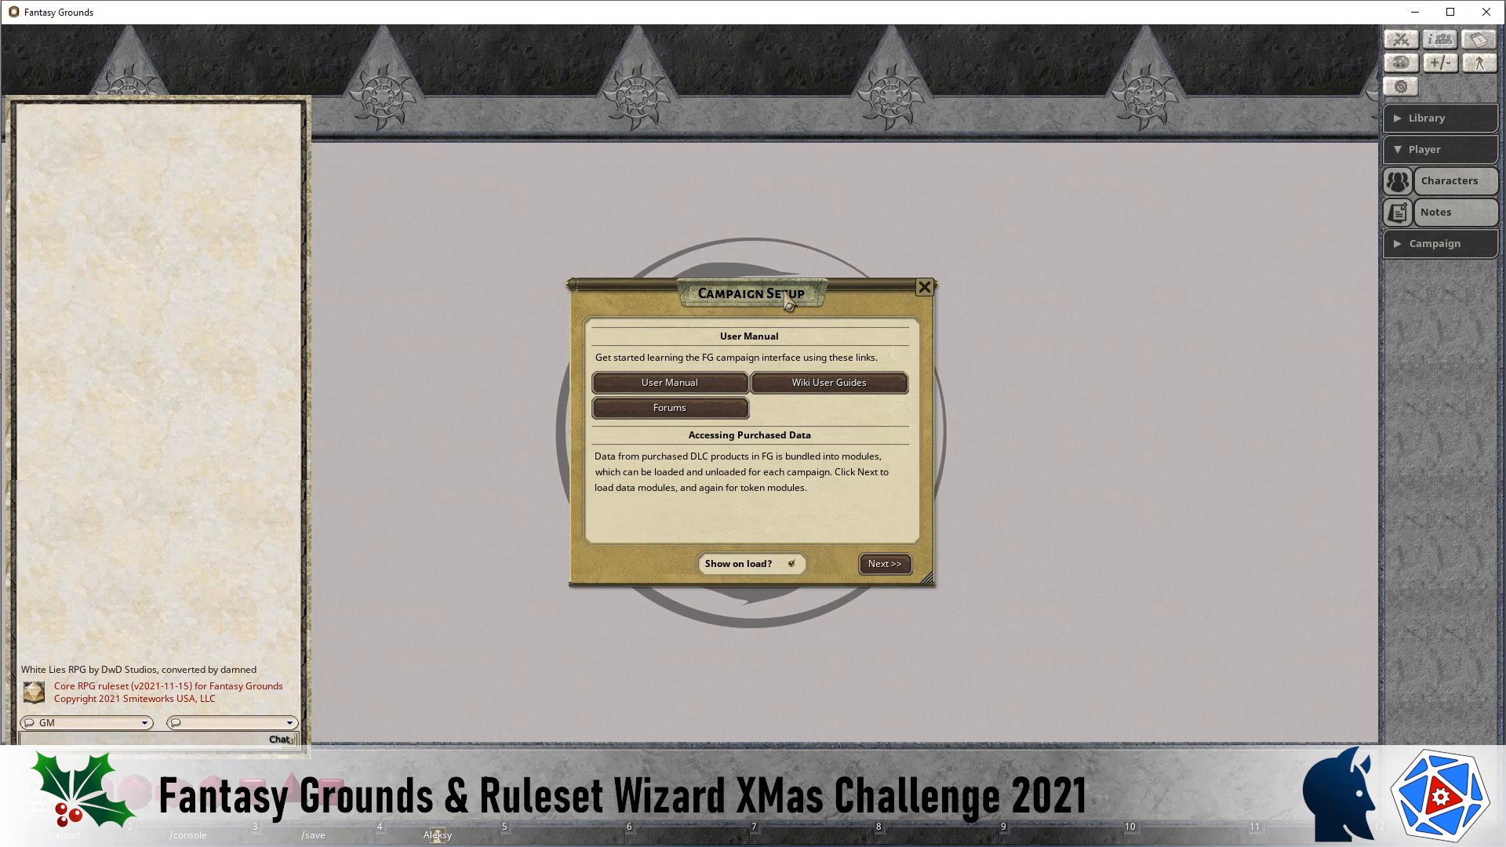
key("F4")
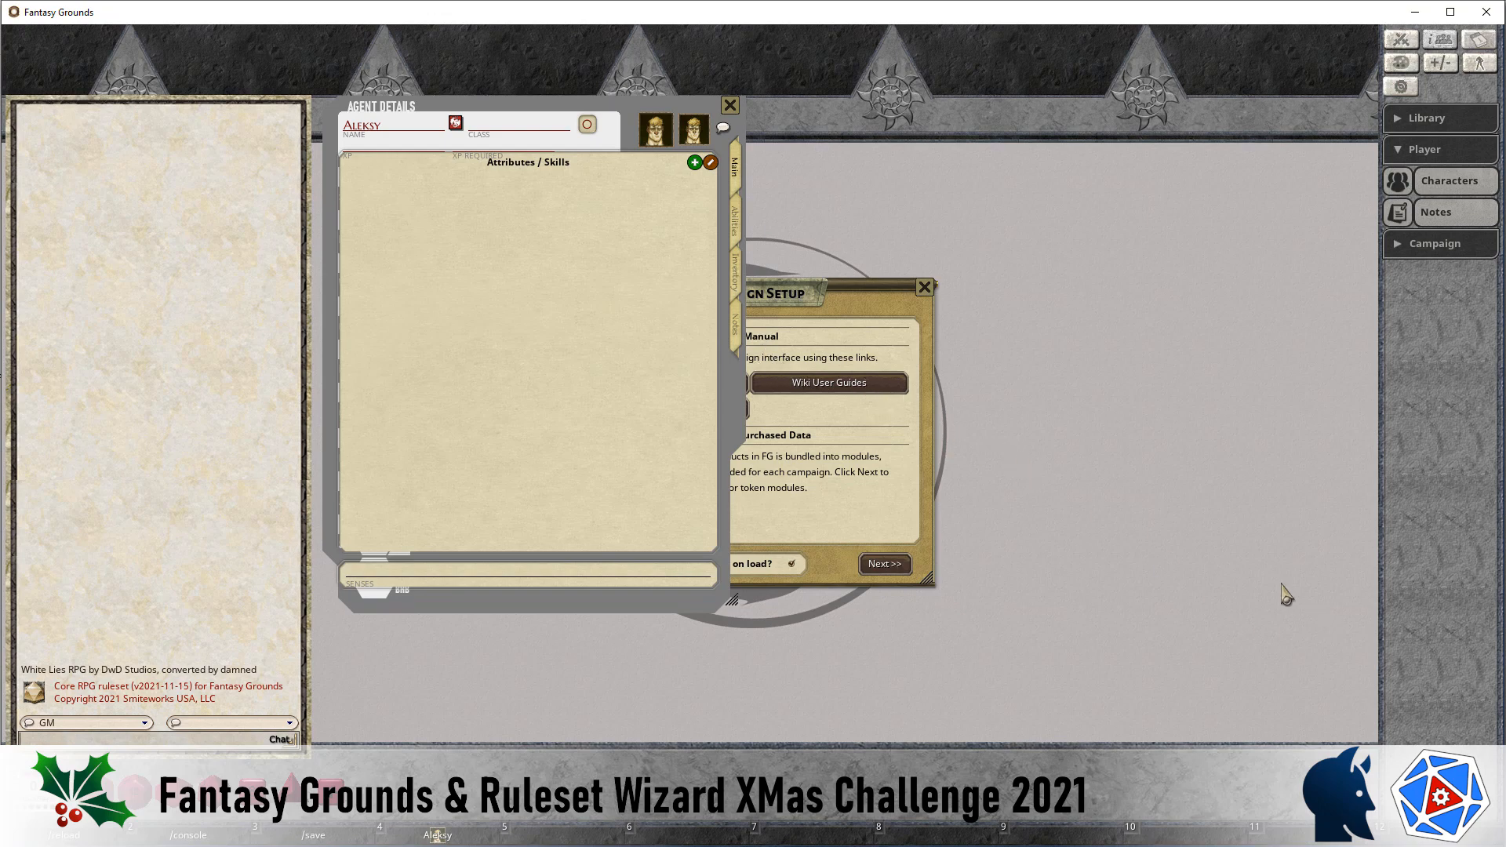
Copy the complete string_labeled template block from template_char.xml in Notepad++ and switch back to Ruleset Wizard.
key("alt+Tab")
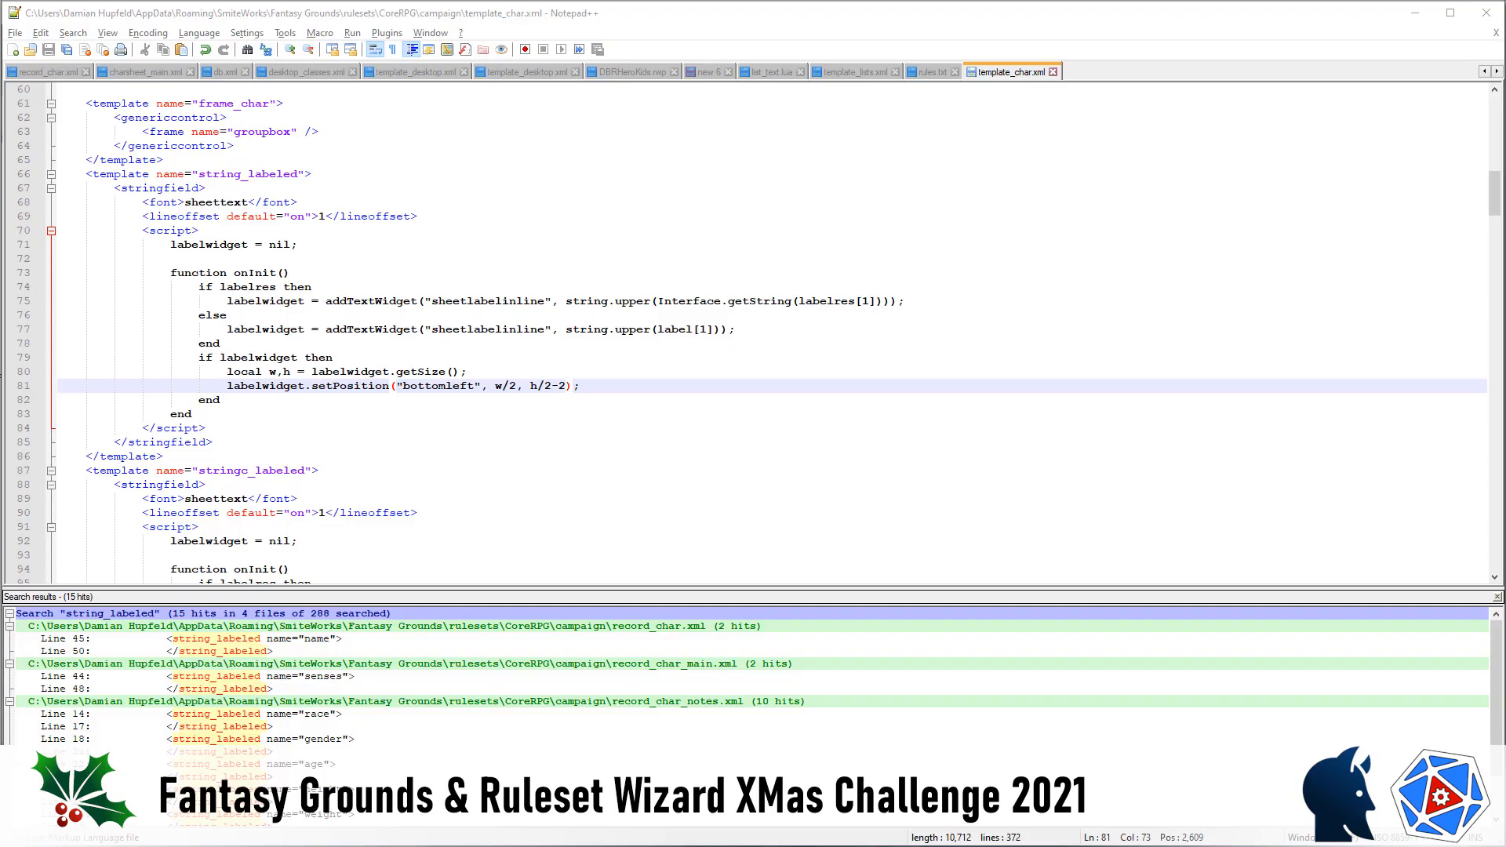
left_click(415, 260)
left_click(601, 388)
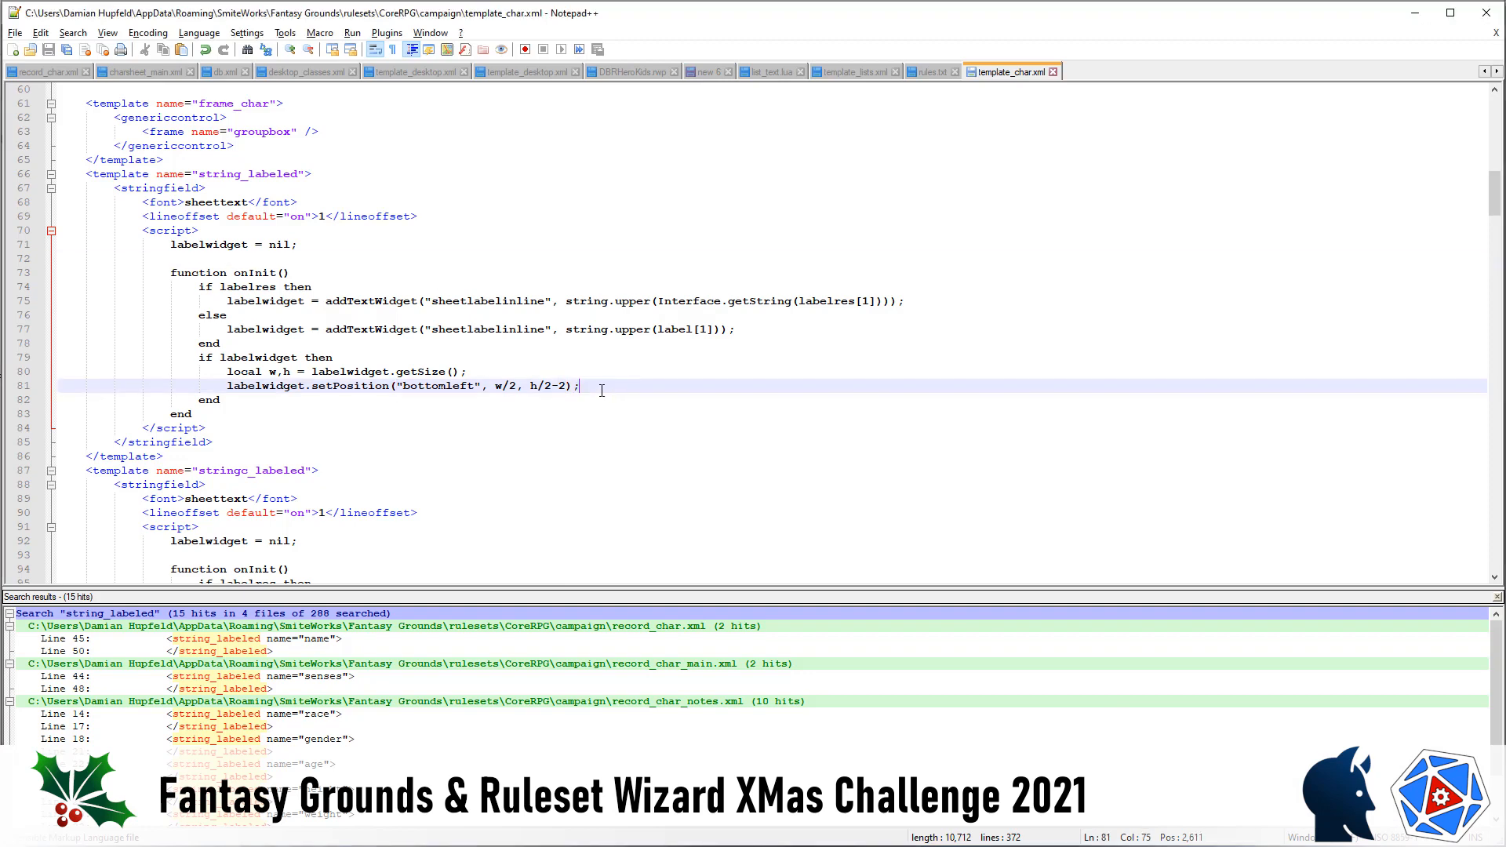
left_click_drag(23, 177, 24, 450)
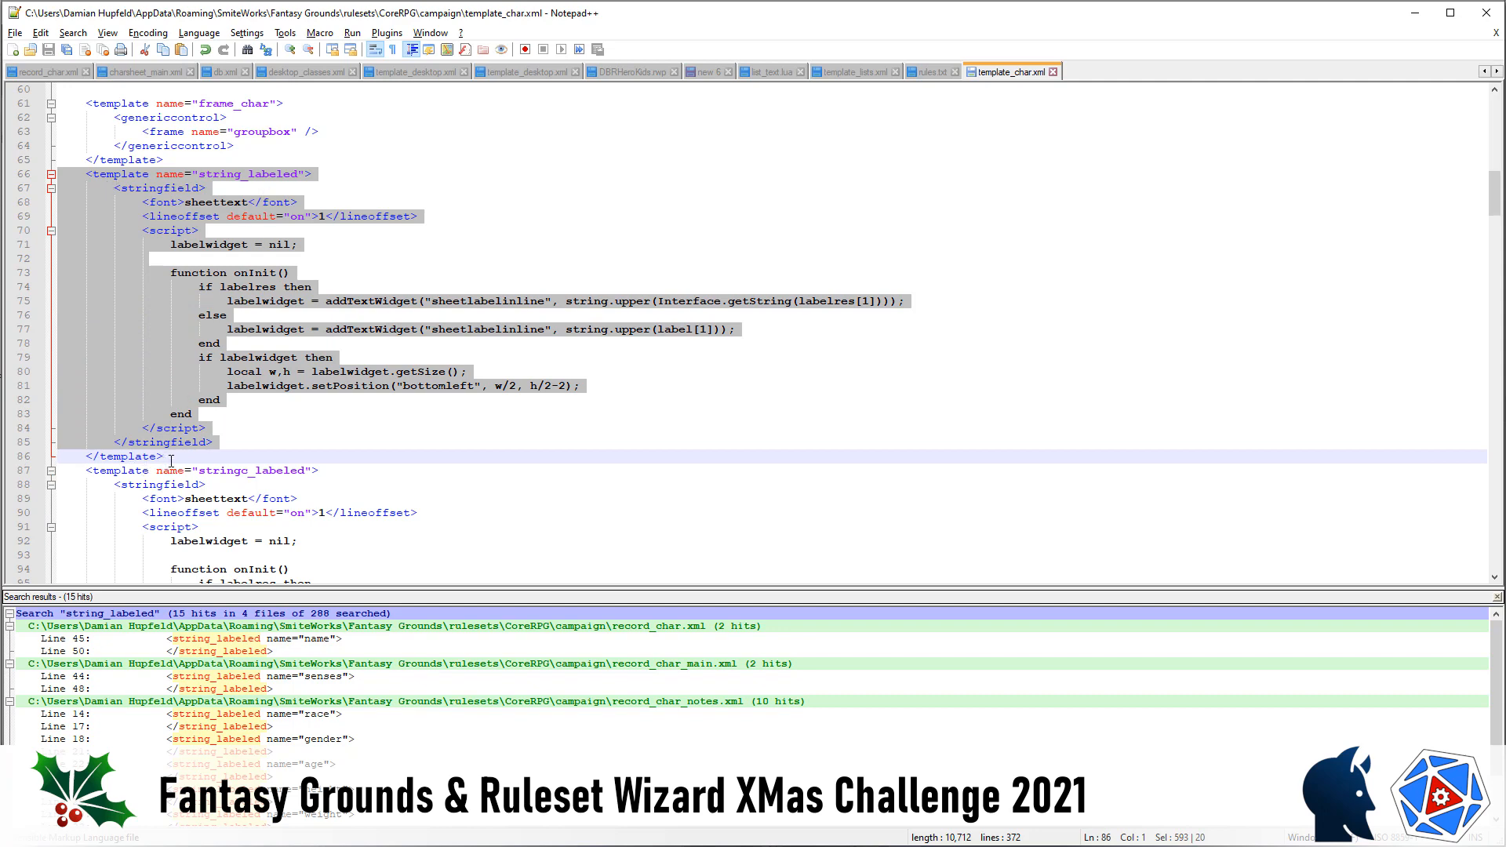
left_click(26, 470, "shift")
key("ctrl+c")
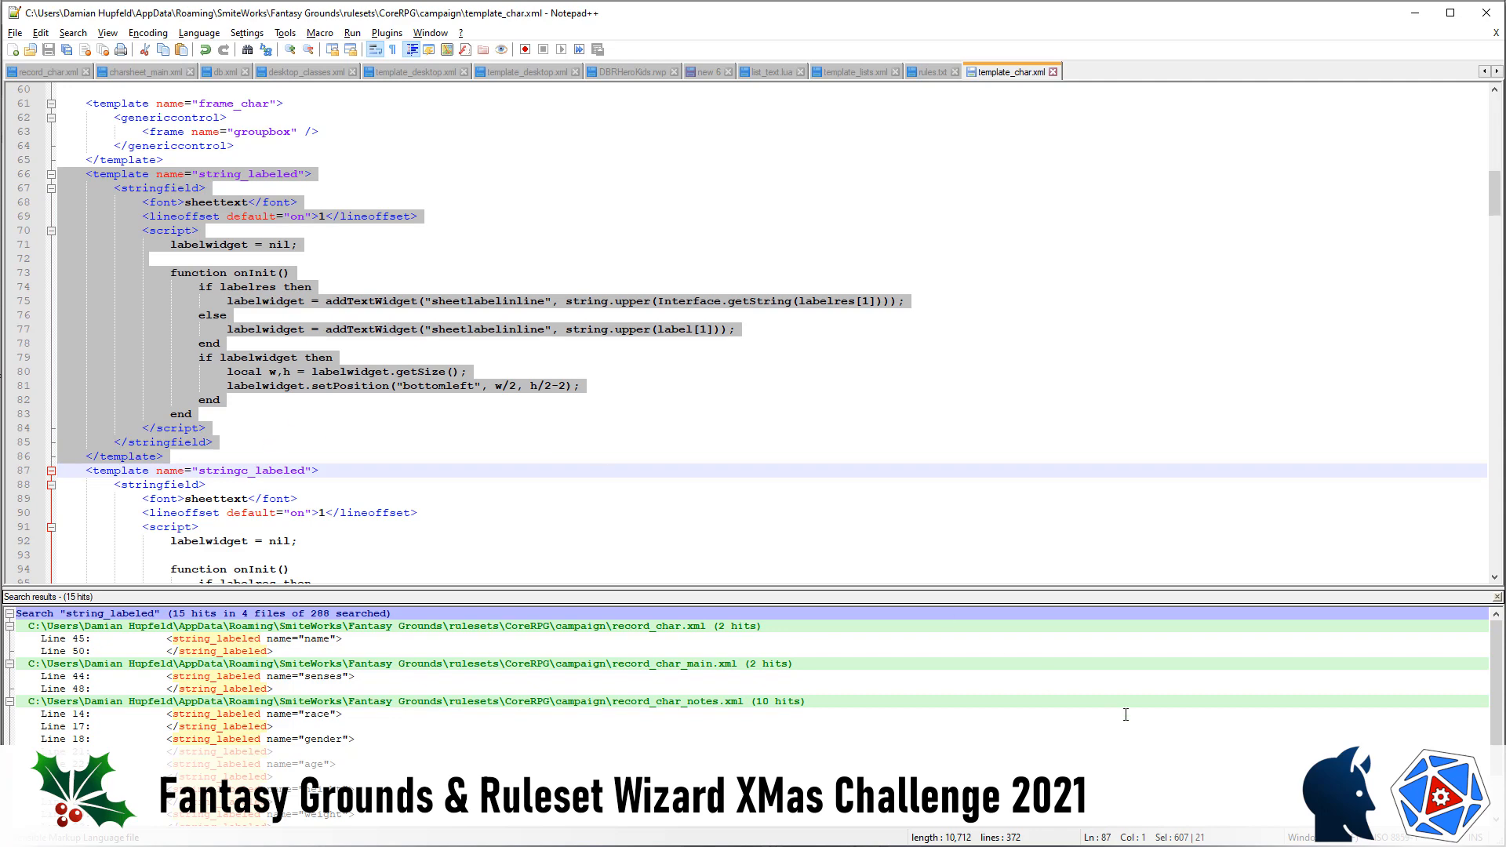
key("alt+Tab")
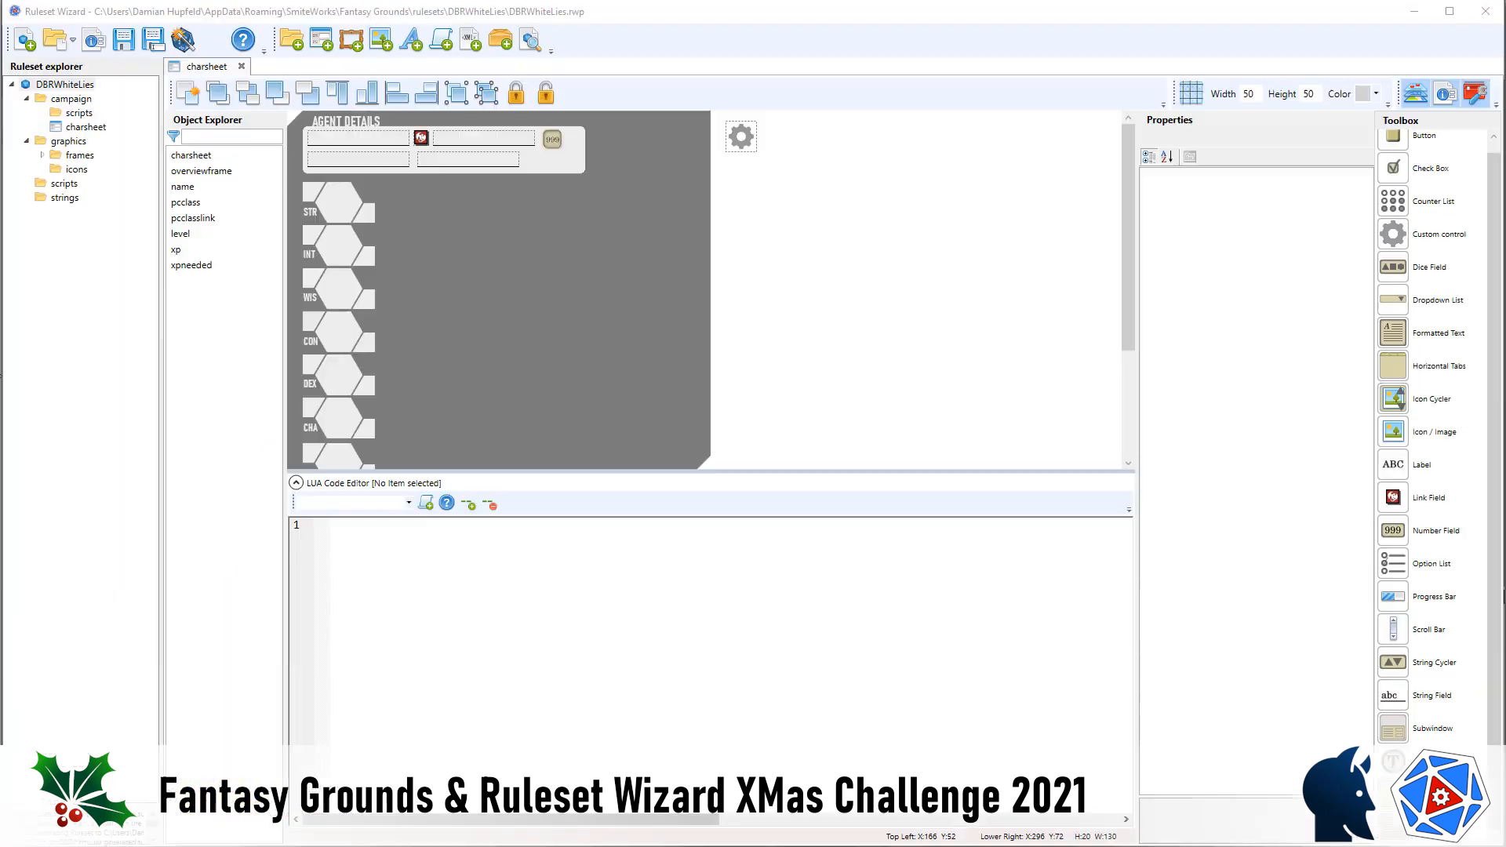
Create a new XML file named templates_campaign in the campaign folder of the ruleset.
left_click(67, 105)
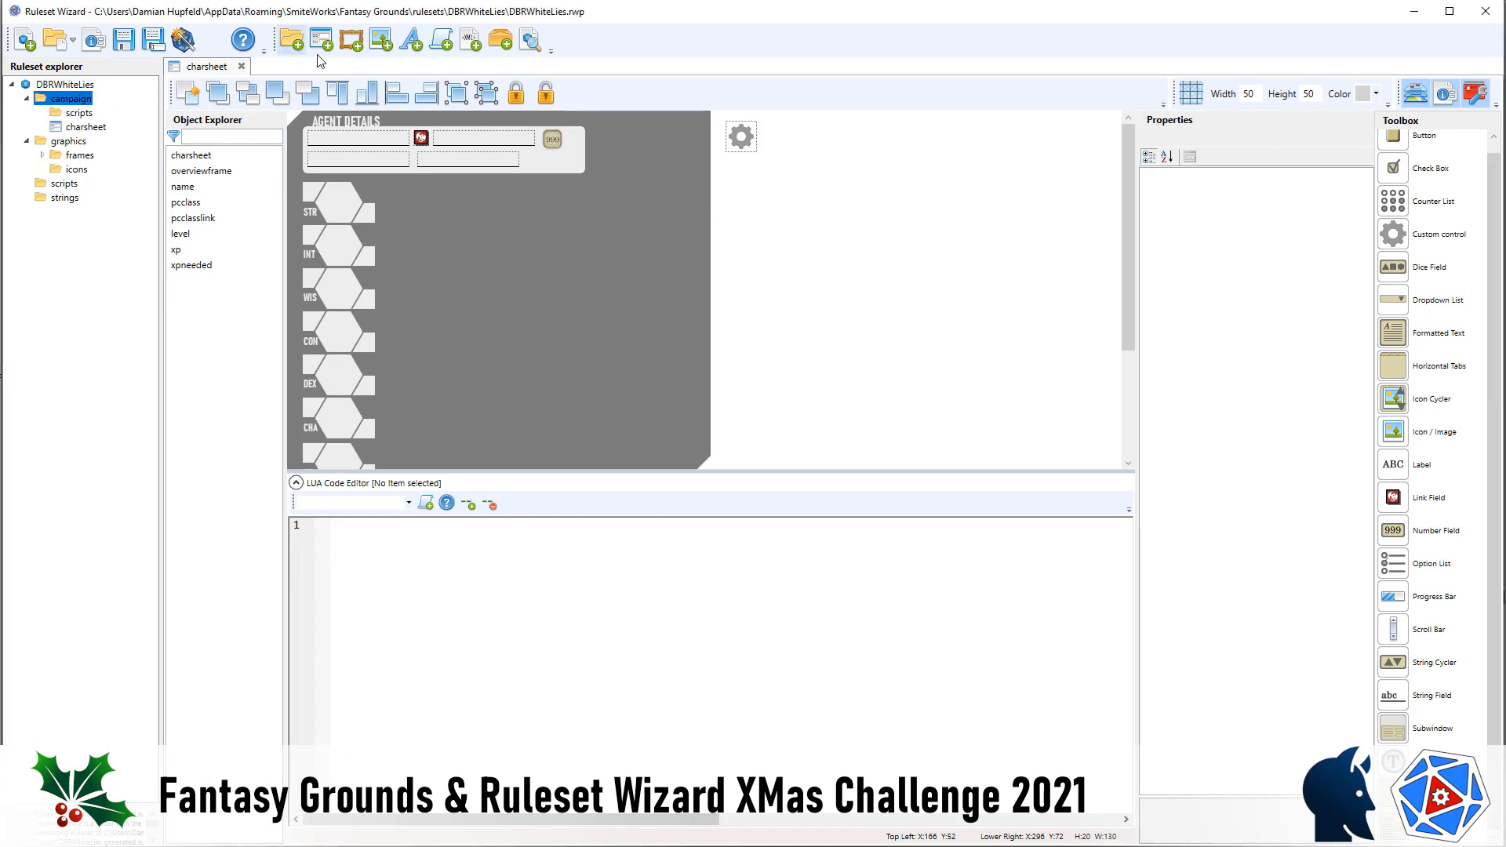
left_click(470, 42)
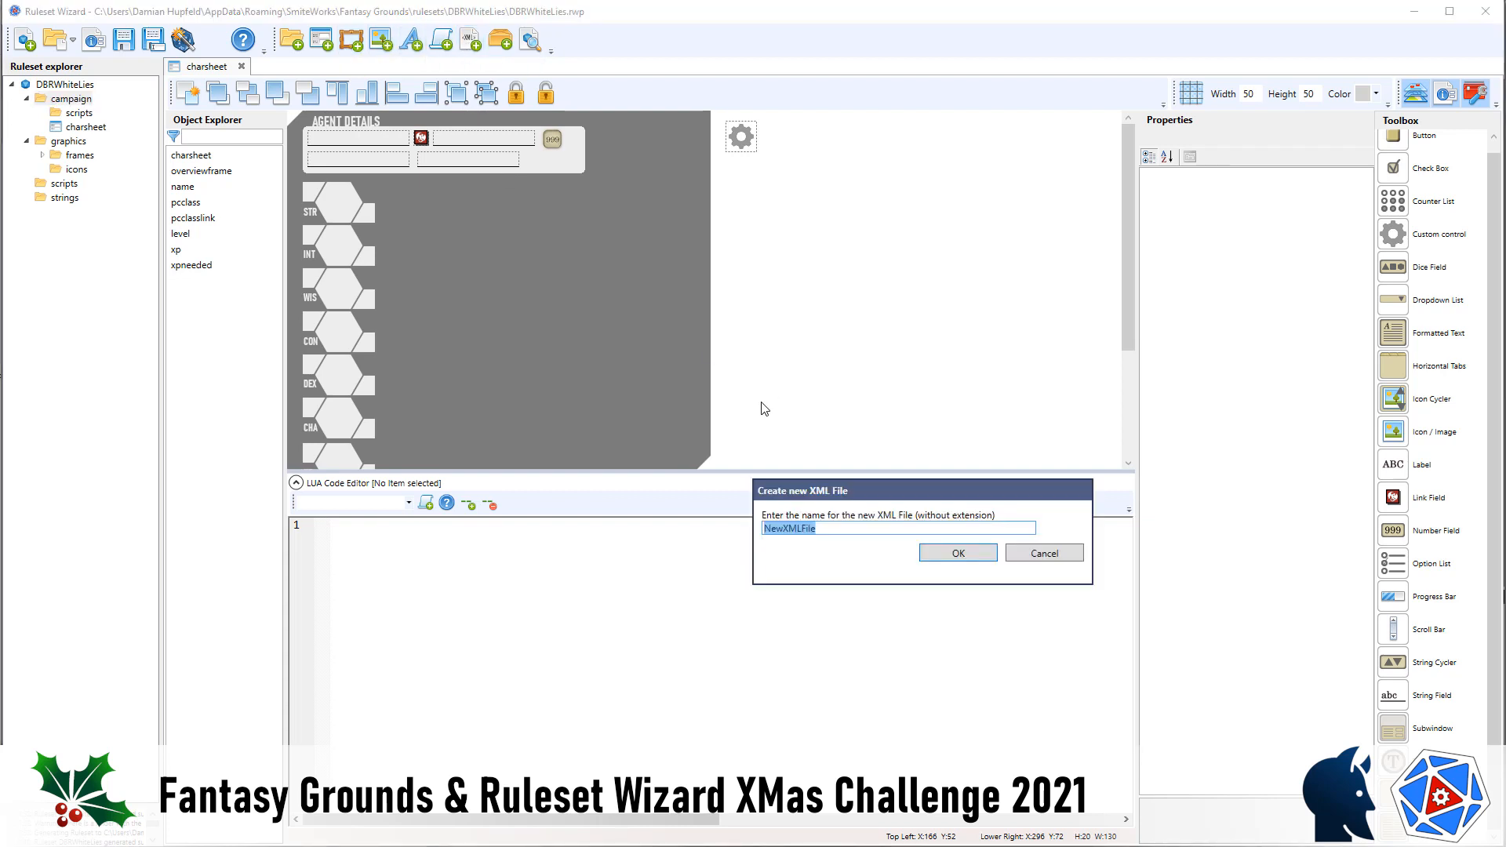
type("camp")
key("BackSpace")
key("BackSpace")
key("BackSpace")
type("templates_campaign")
left_click(959, 554)
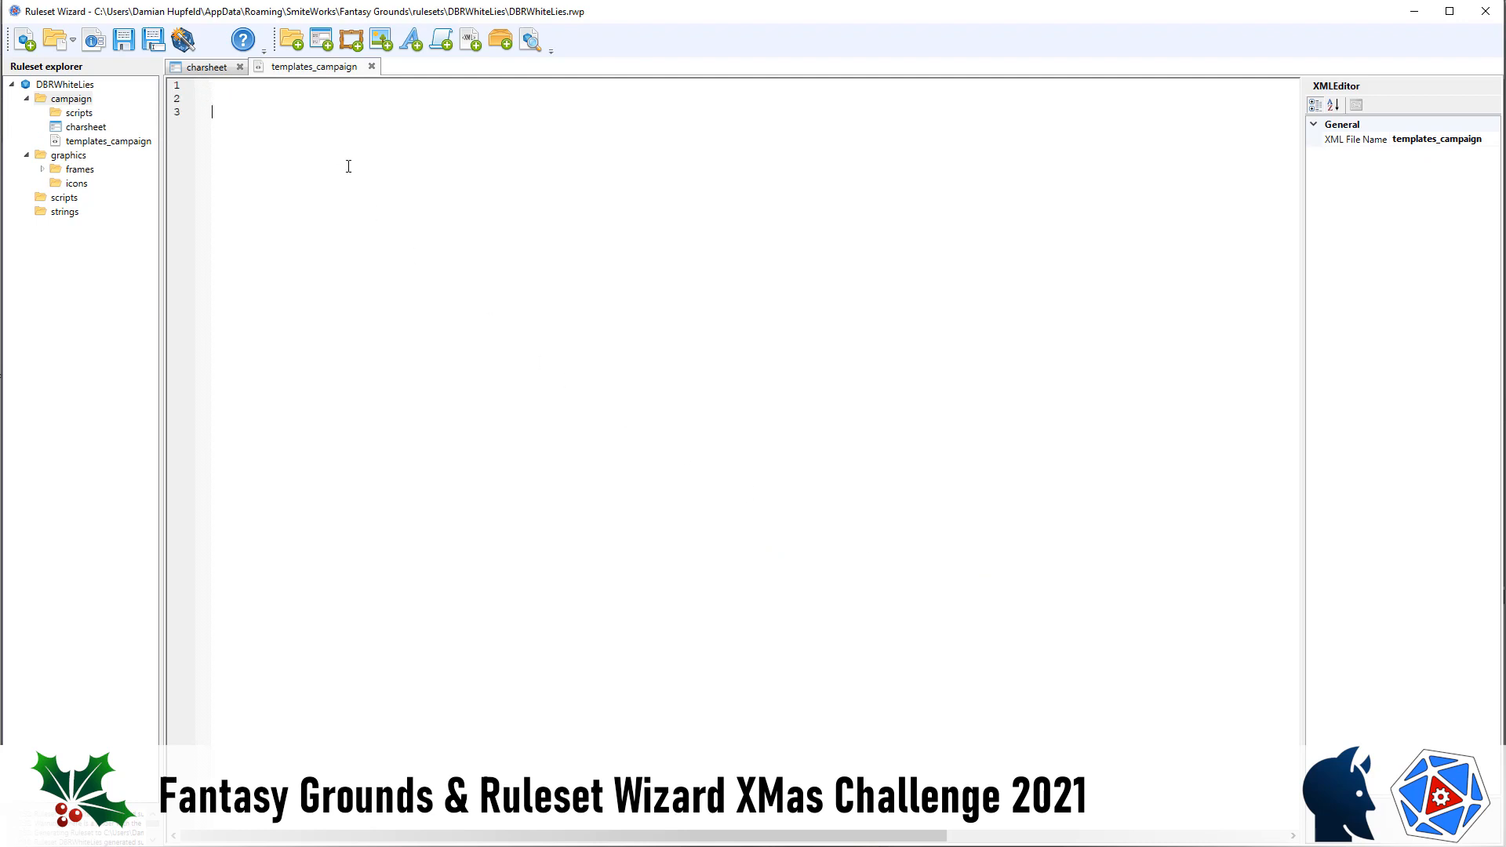
Paste the copied template block into templates_campaign and rename the template to string_labeled_wl.
key("ctrl+v")
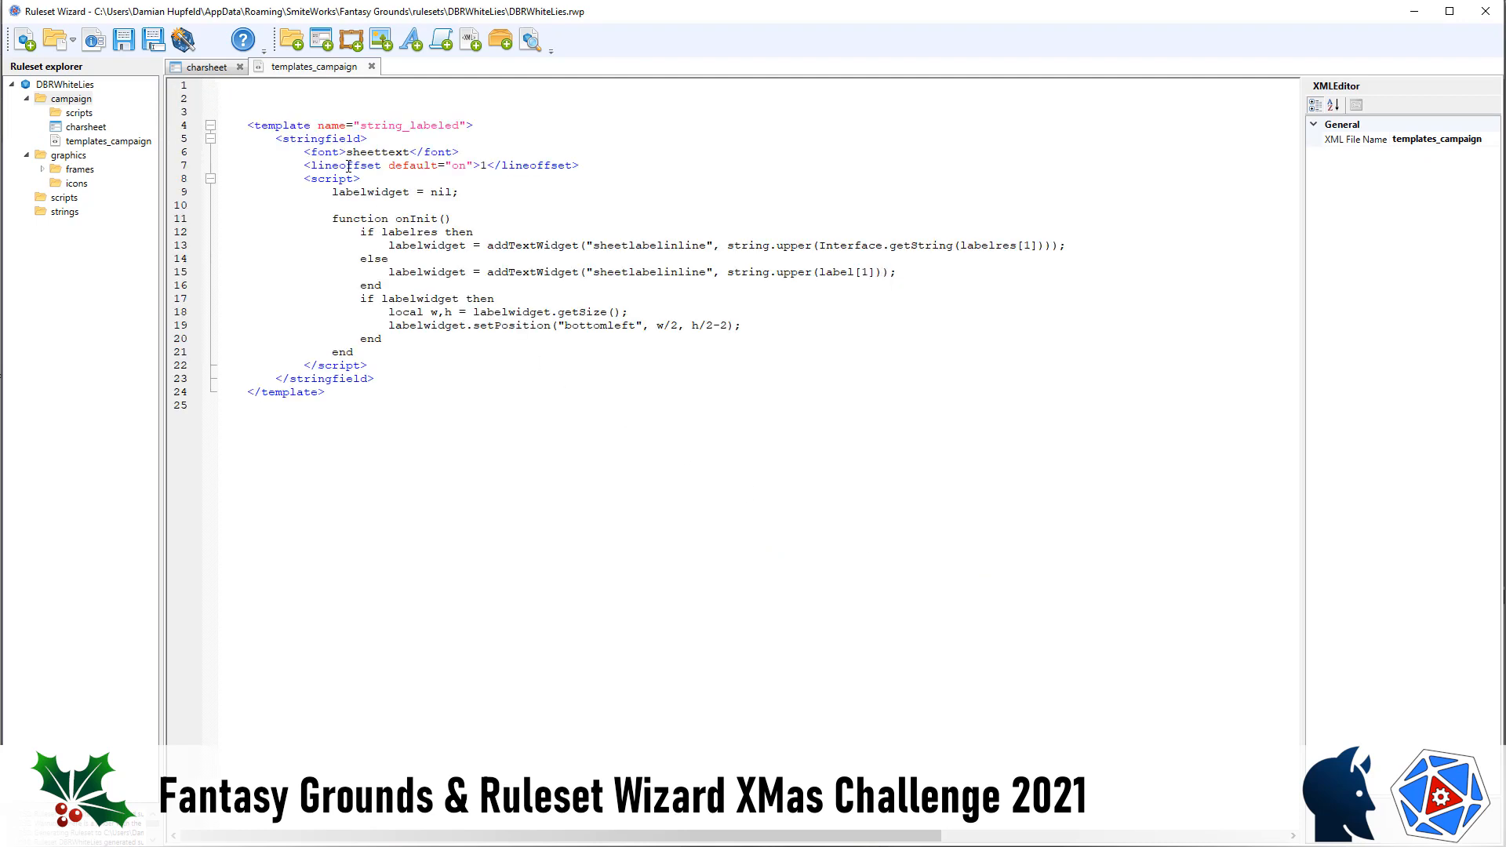
left_click_drag(168, 130, 180, 398)
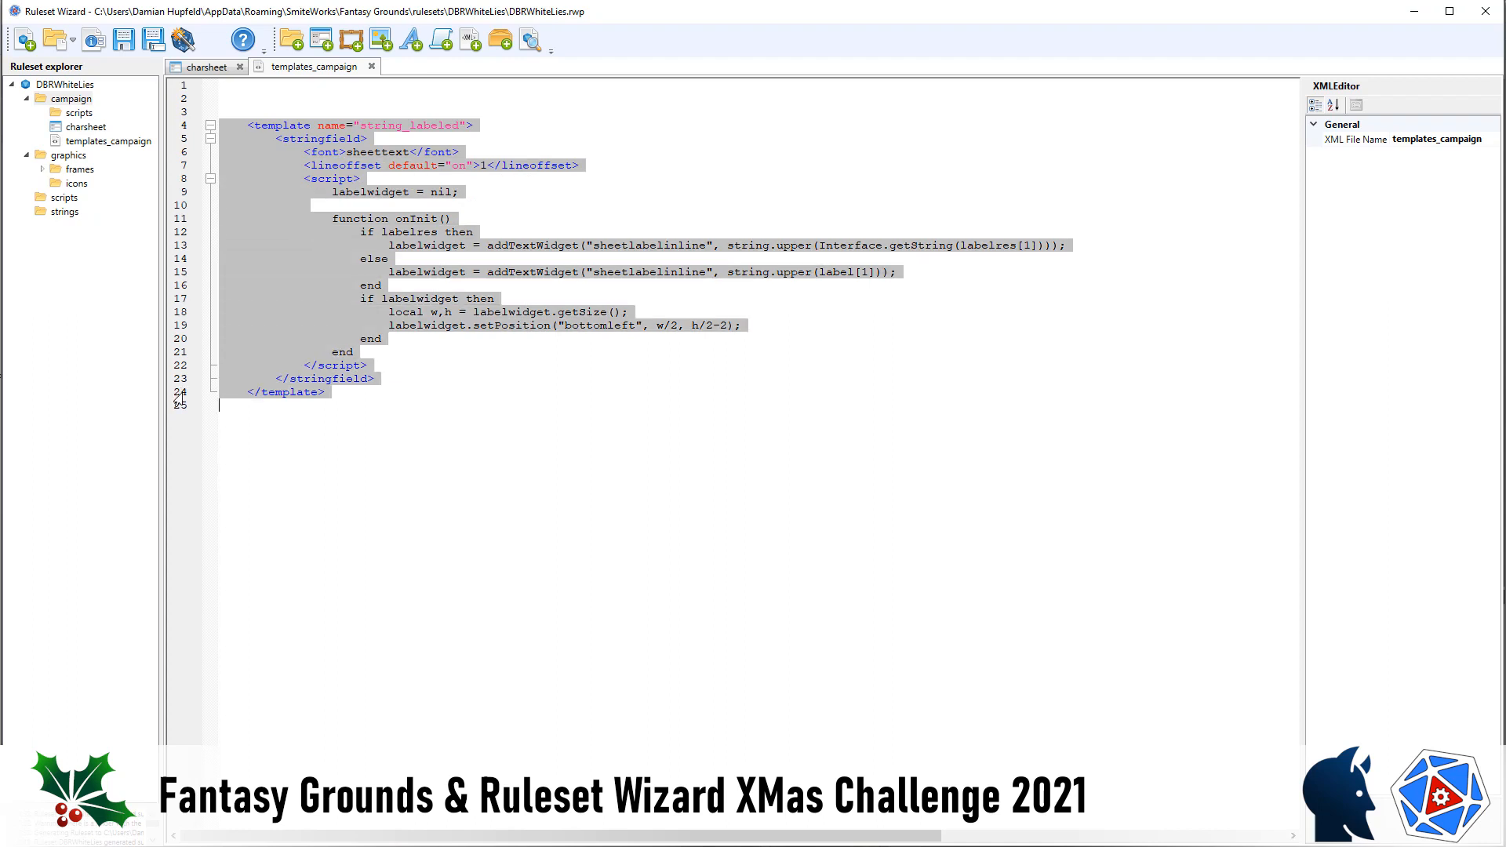
left_click(464, 127)
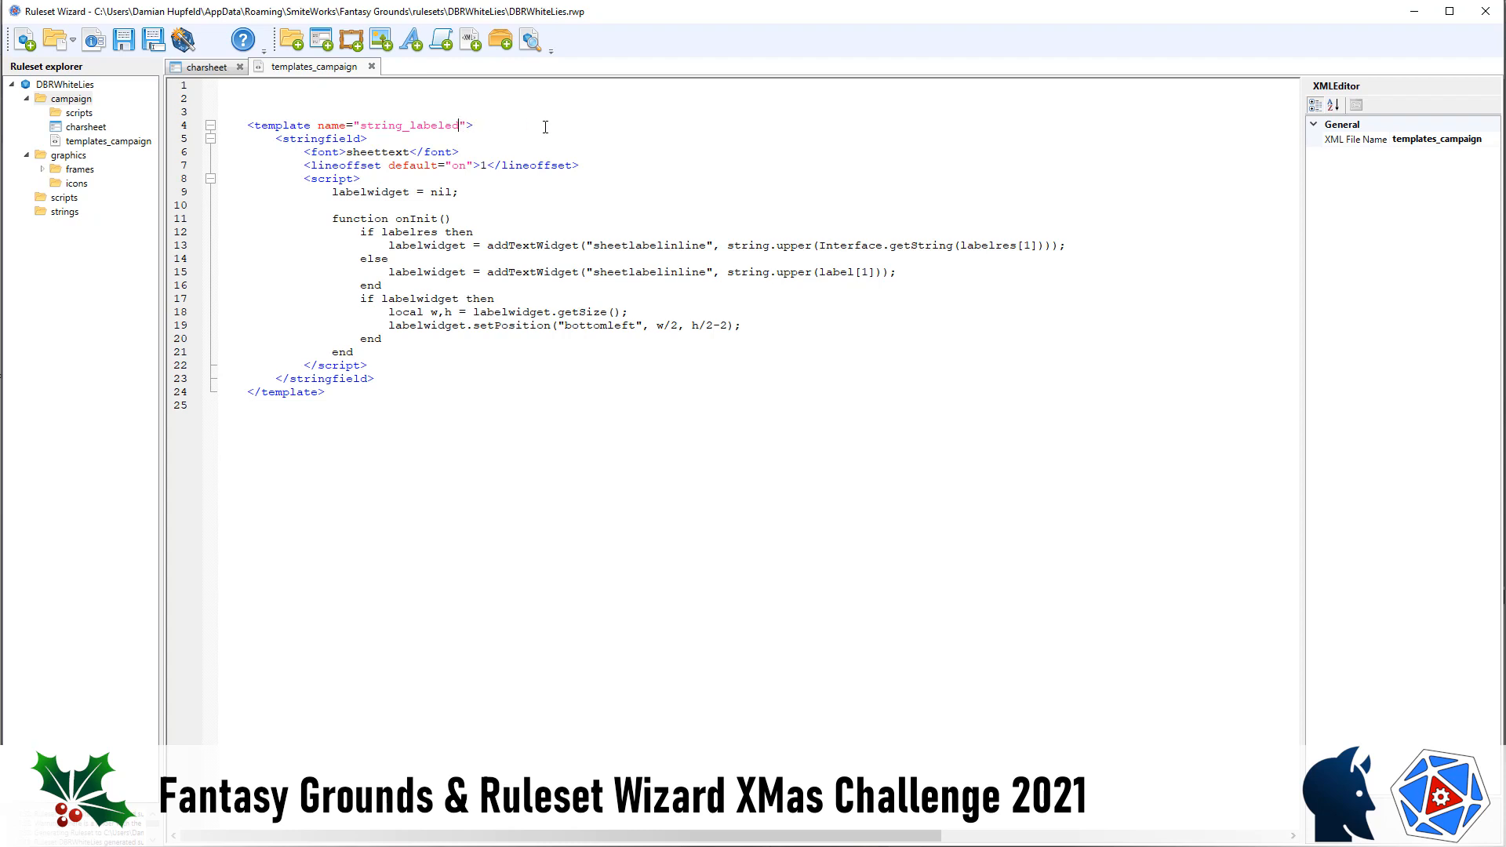
type("_wl")
Copy the XML header through the opening root tag from template_char.xml in Notepad++ and paste it at the start of templates_campaign in Ruleset Wizard.
key("alt+Tab")
left_click_drag(1497, 186, 1501, 80)
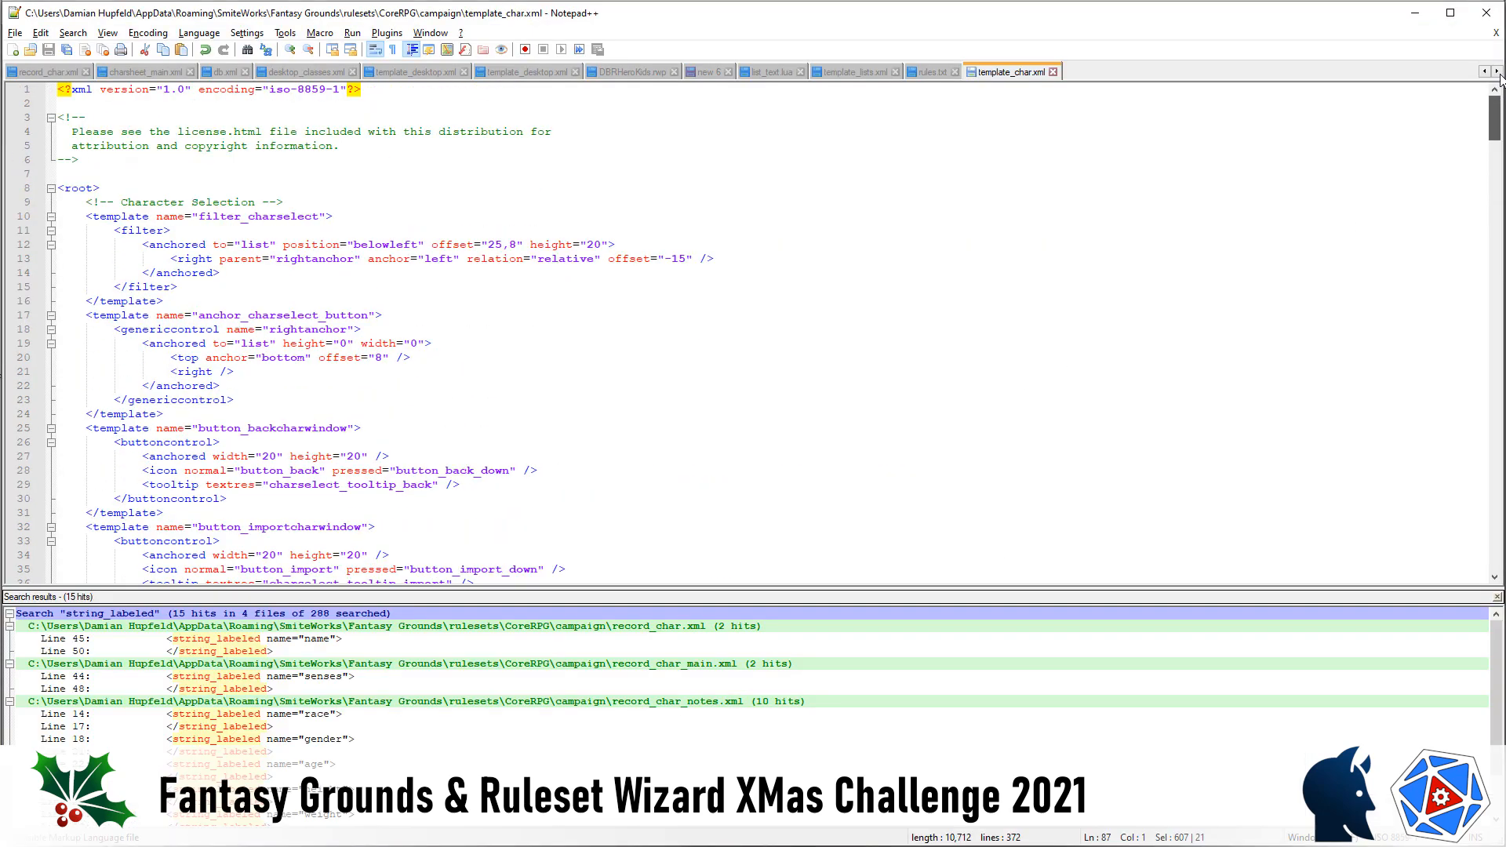
left_click_drag(11, 90, 2, 198)
key("ctrl+c")
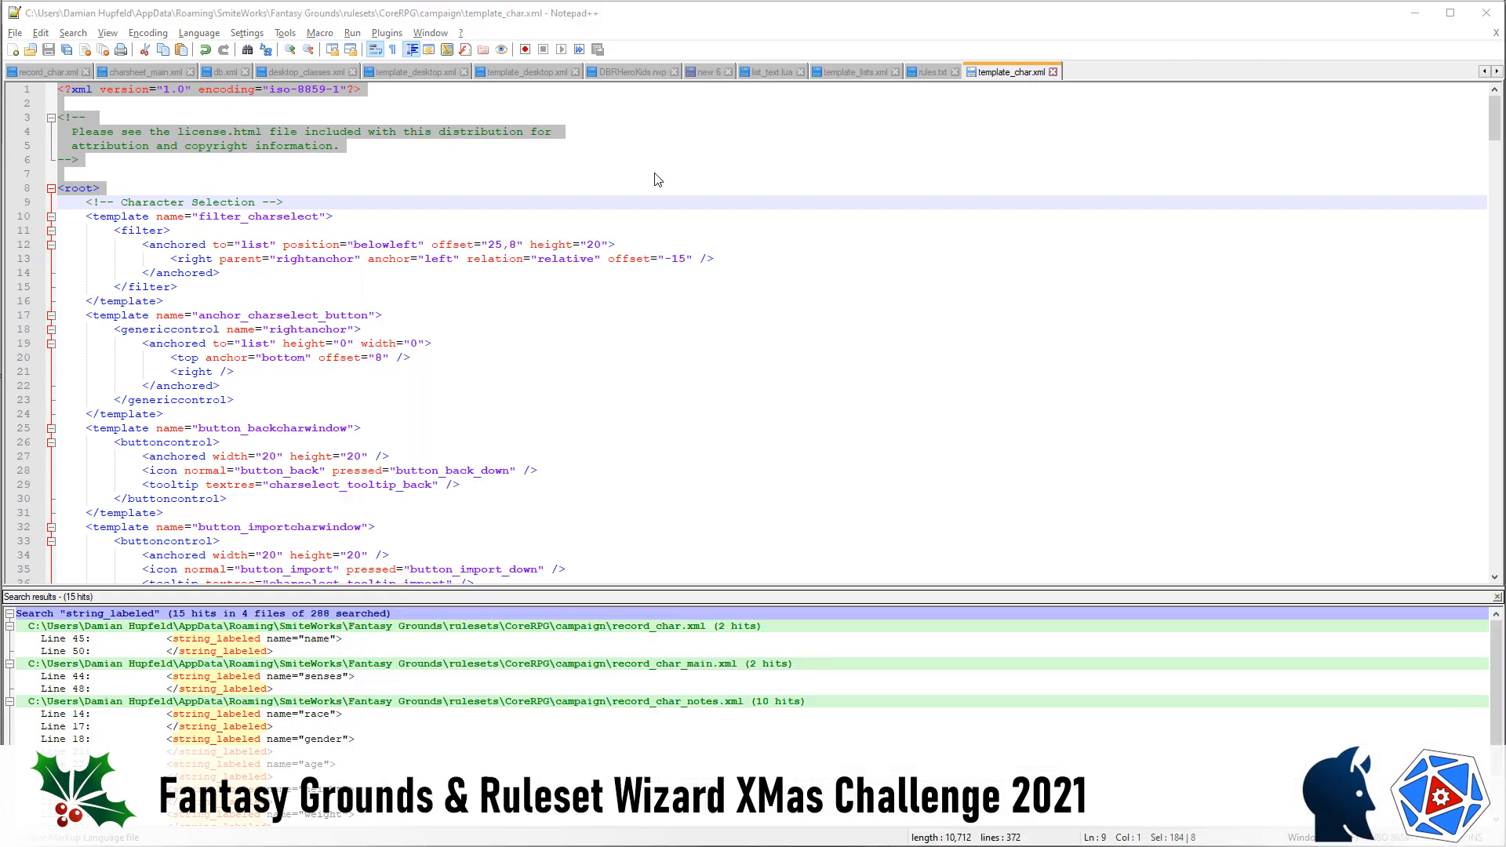
key("alt+Tab")
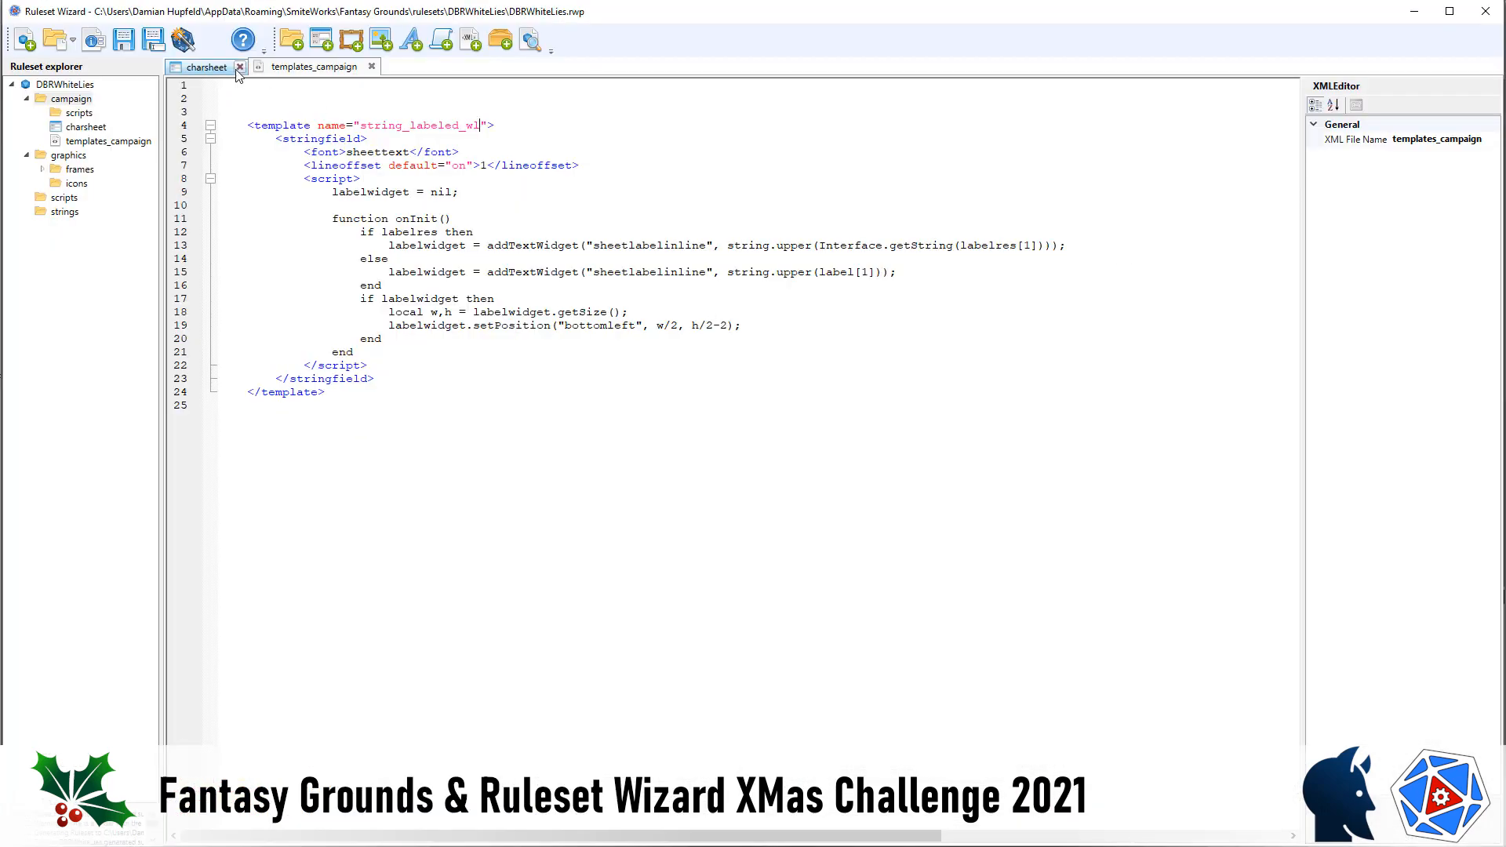
left_click(222, 87)
key("ctrl+v")
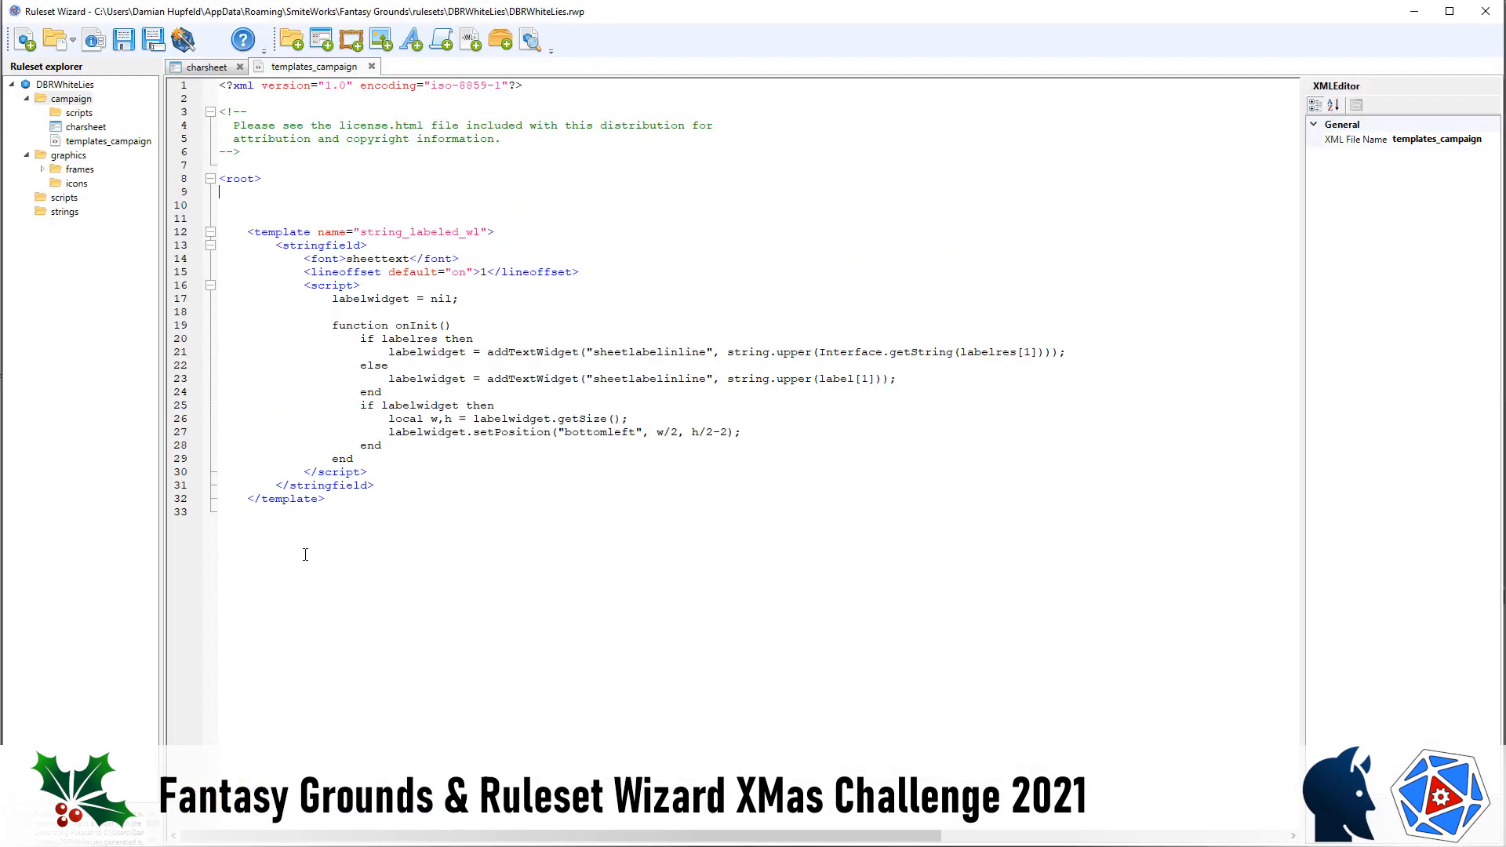
Add a closing </root> tag after the template, and remove the license comment and surplus blank lines above it.
left_click(260, 528)
key("Return")
type("</root")
left_click_drag(182, 113, 165, 163)
key("Delete")
key("Delete")
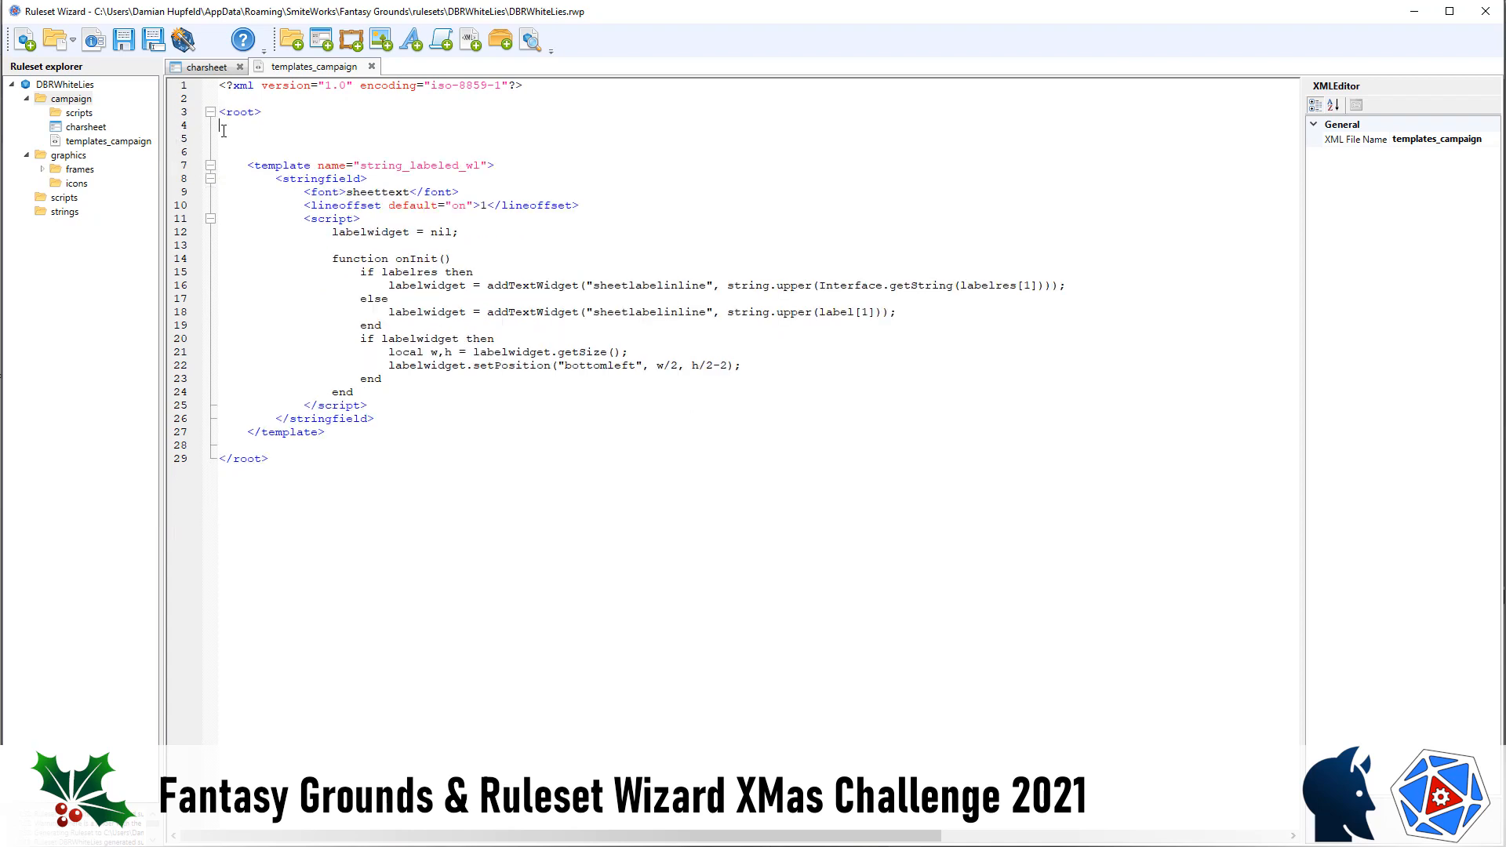
key("Delete")
key("Delete")
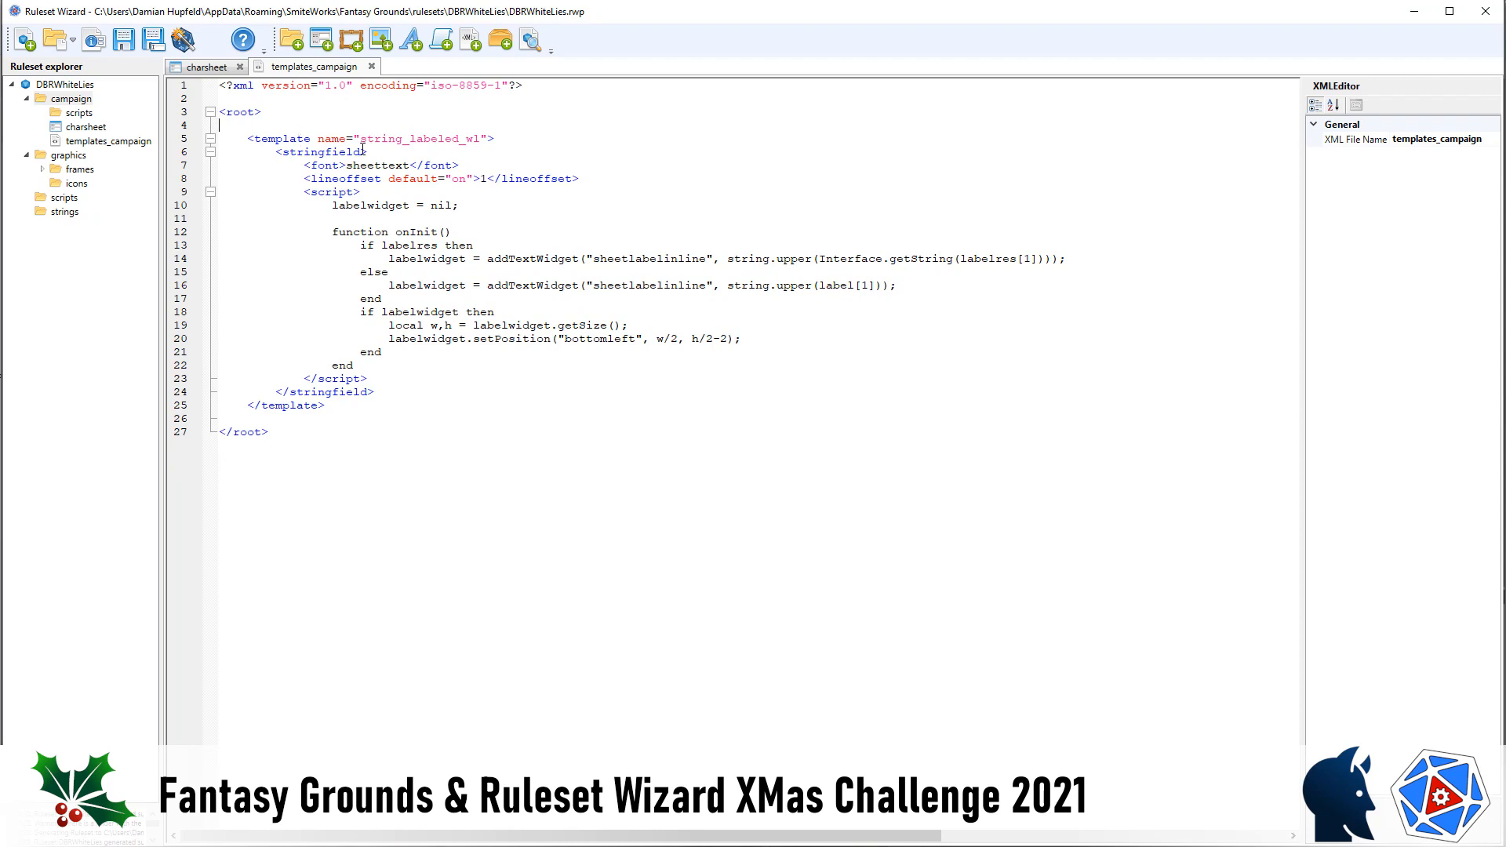
Copy the template name string_labeled_wl and set it as the Advanced Template of the charsheet's name field.
double_click(440, 141)
key("ctrl+c")
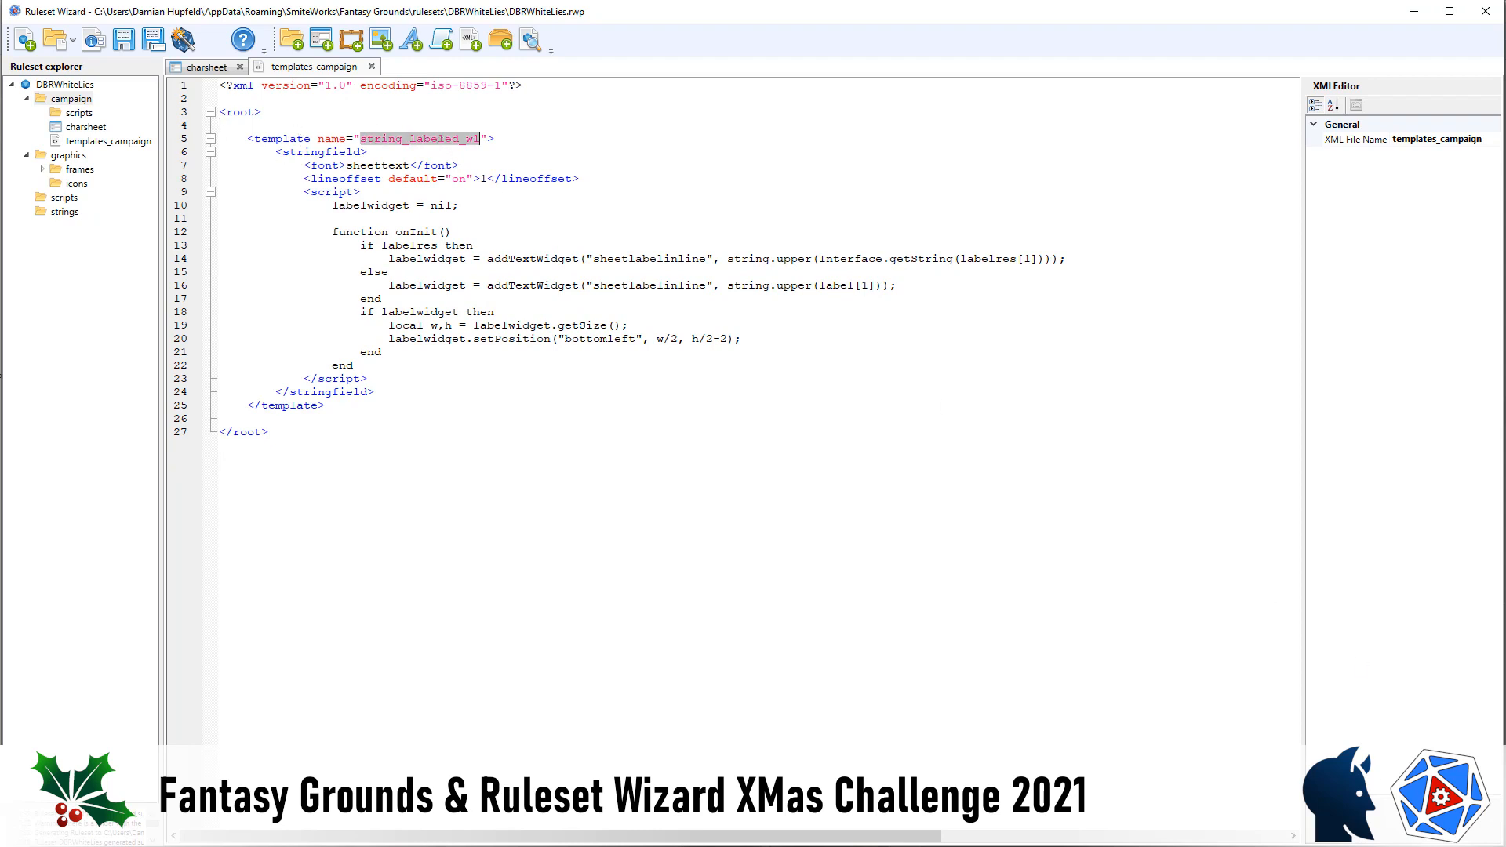
left_click(209, 68)
left_click(330, 139)
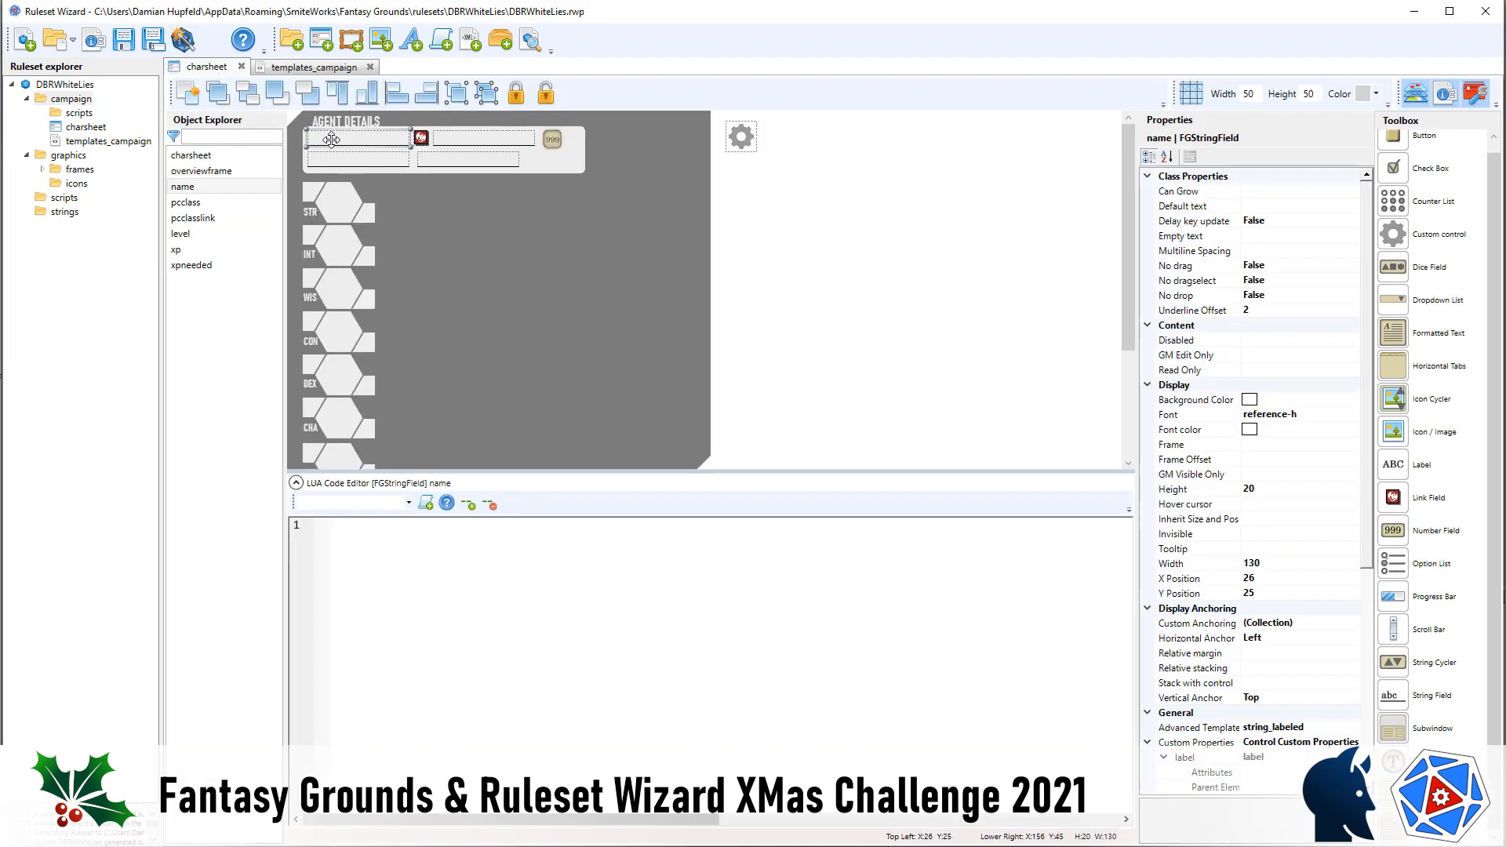
left_click(1327, 730)
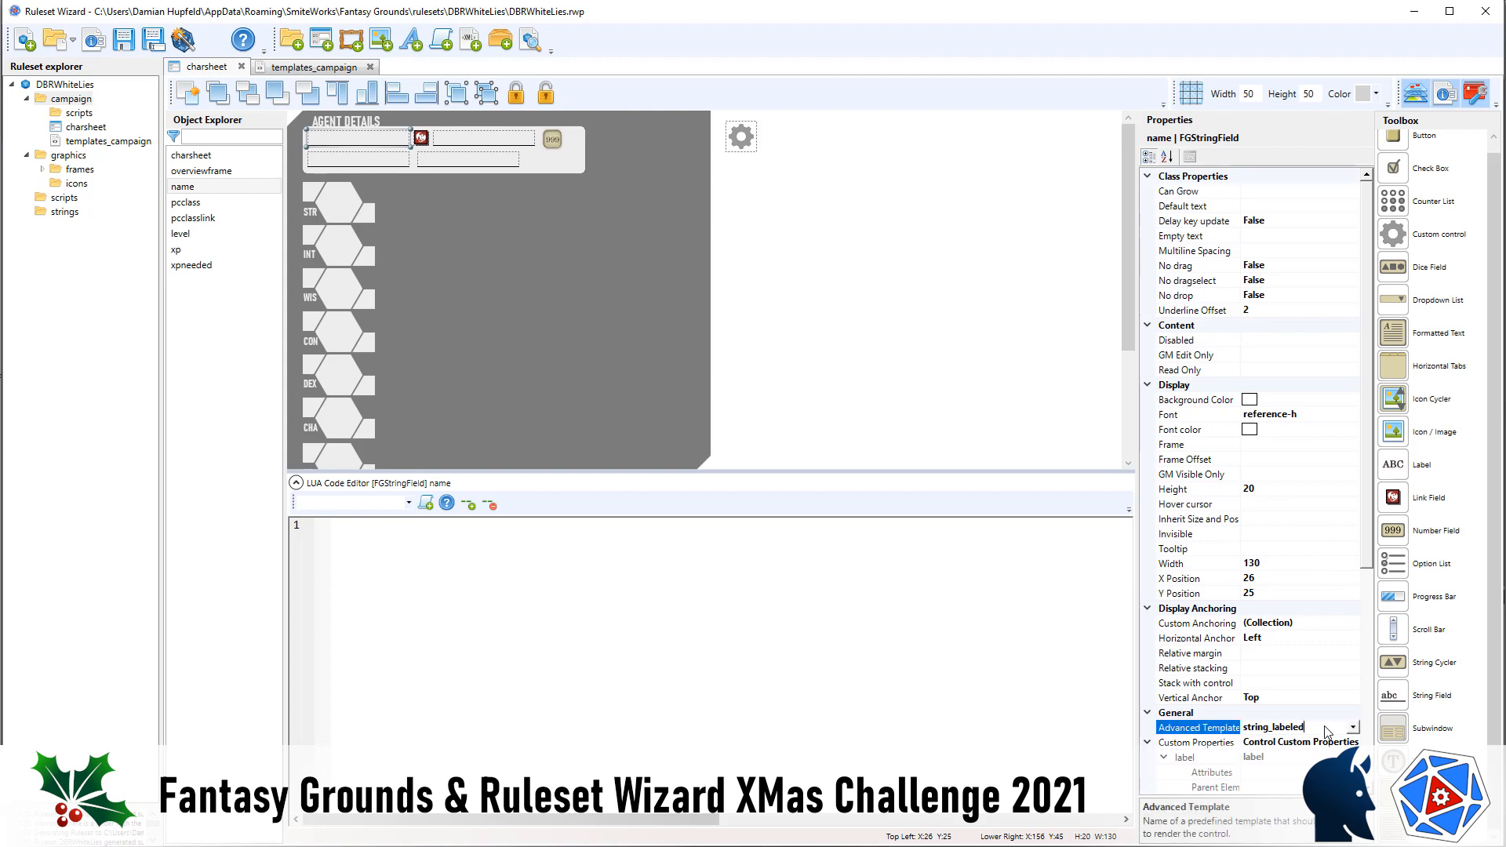
left_click_drag(1327, 729, 1214, 721)
key("ctrl+v")
Set the Advanced Template of the pcclass field to string_labeled_wl.
left_click(467, 138)
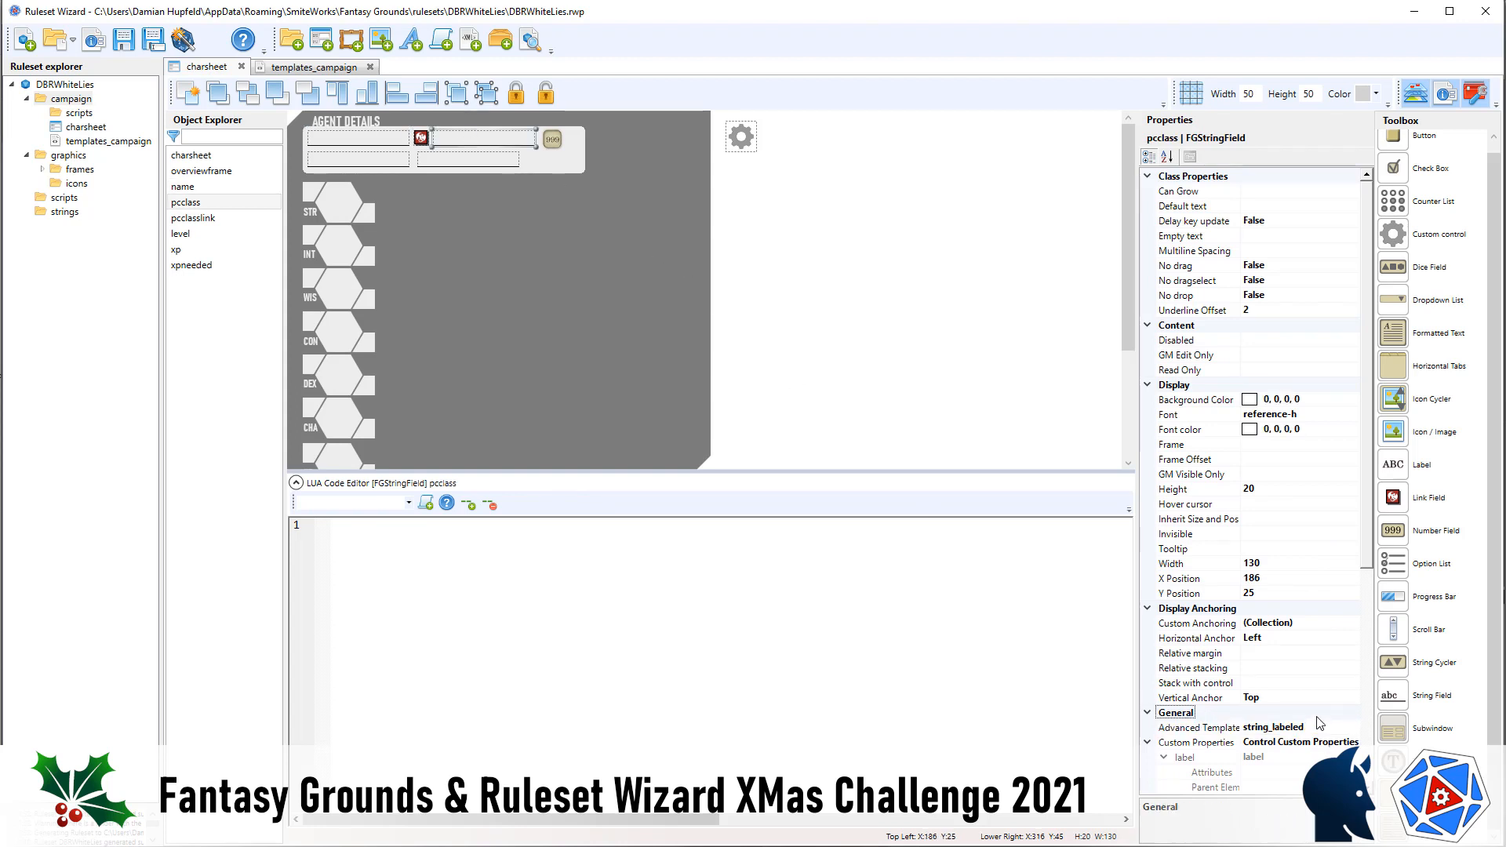
left_click(1344, 727)
double_click(1248, 720)
key("ctrl+v")
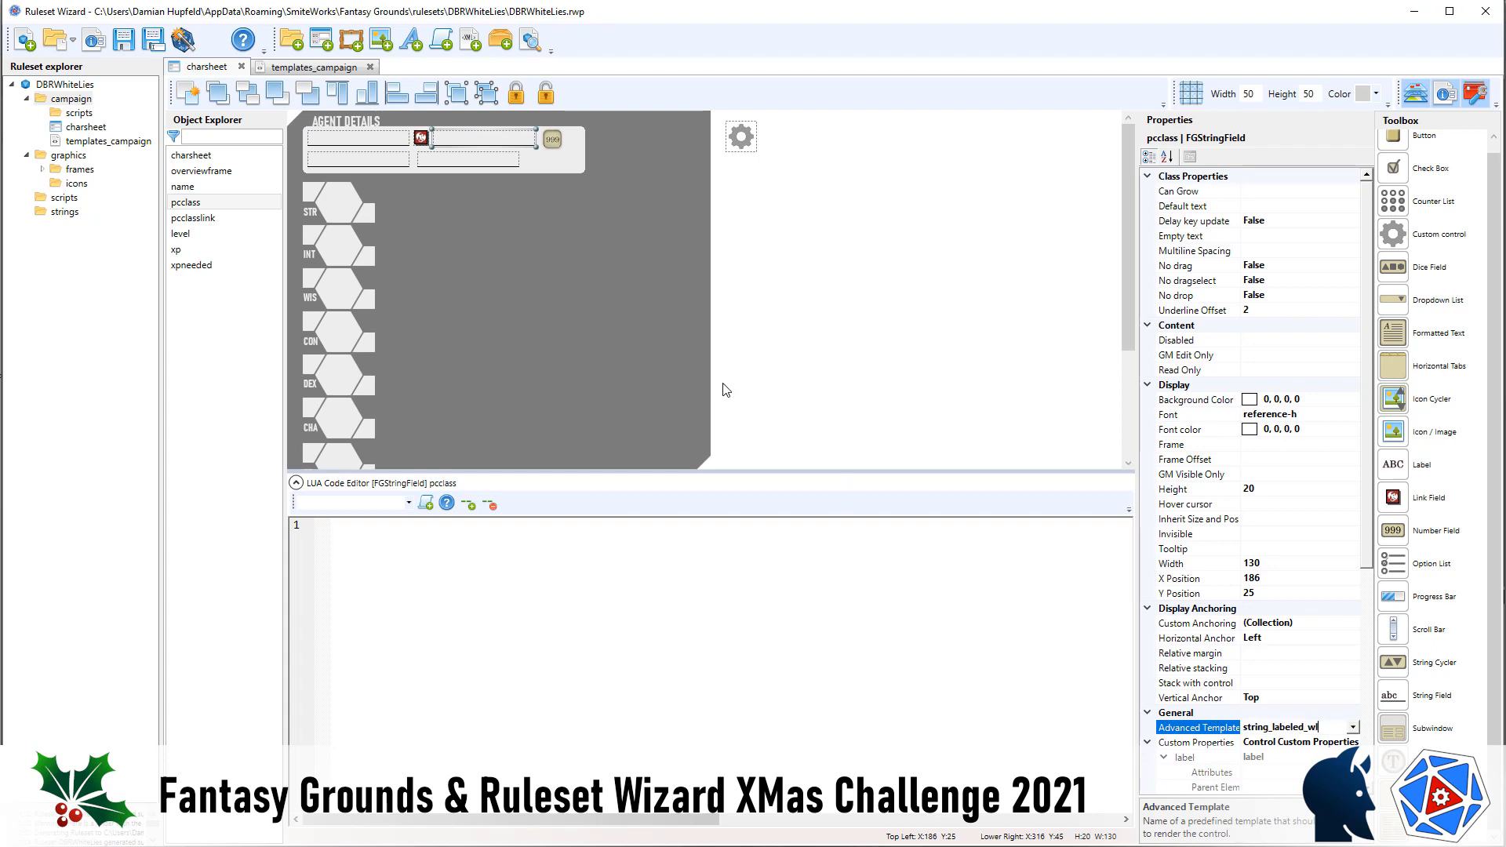
Set the Advanced Template of both the xpneeded and xp fields to string_labeled_wl.
left_click(498, 159)
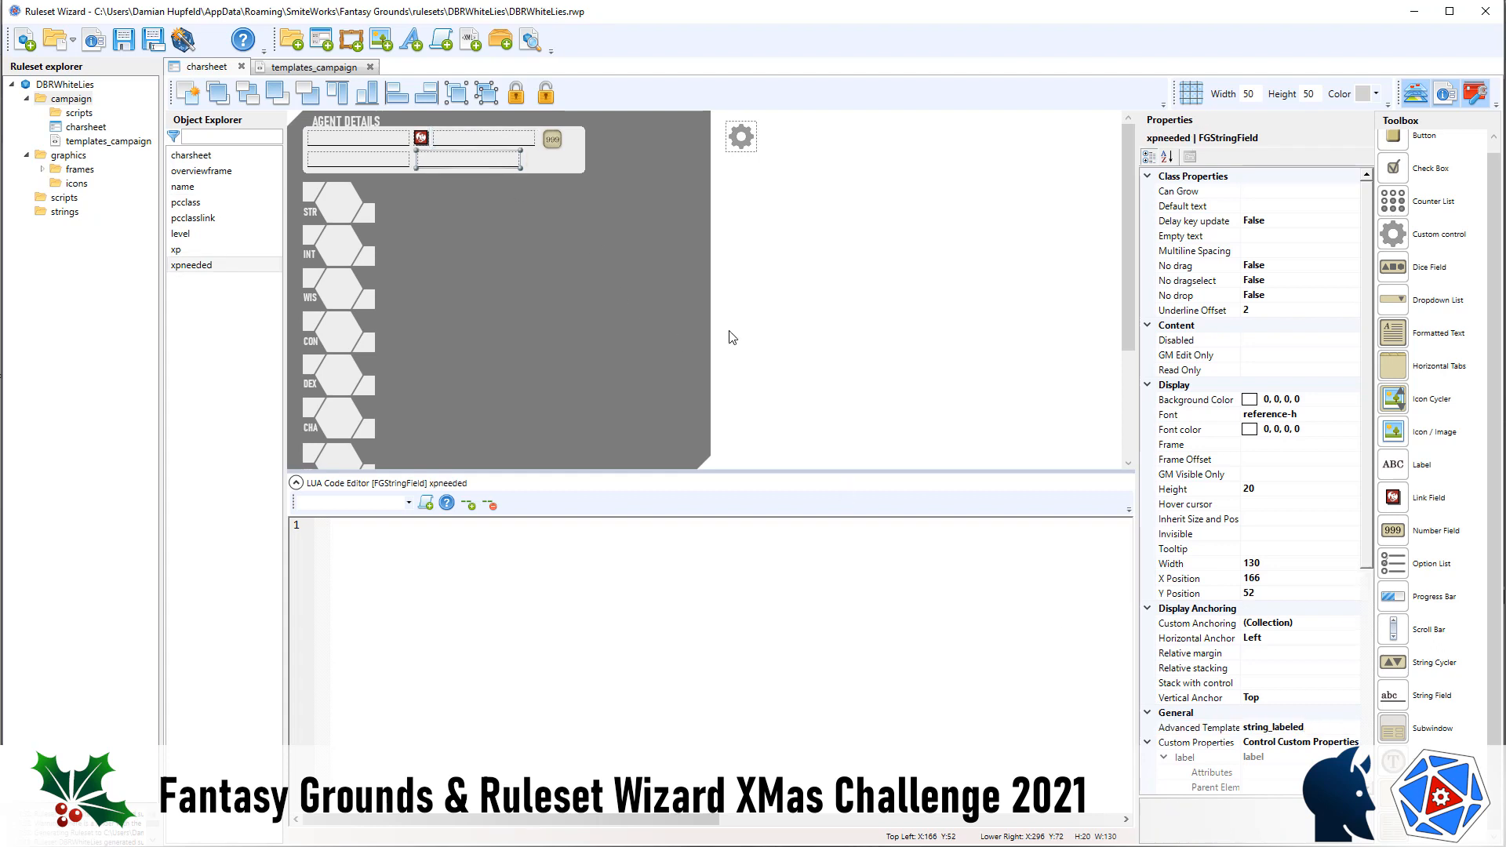
left_click(1275, 726)
double_click(1274, 726)
key("ctrl+v")
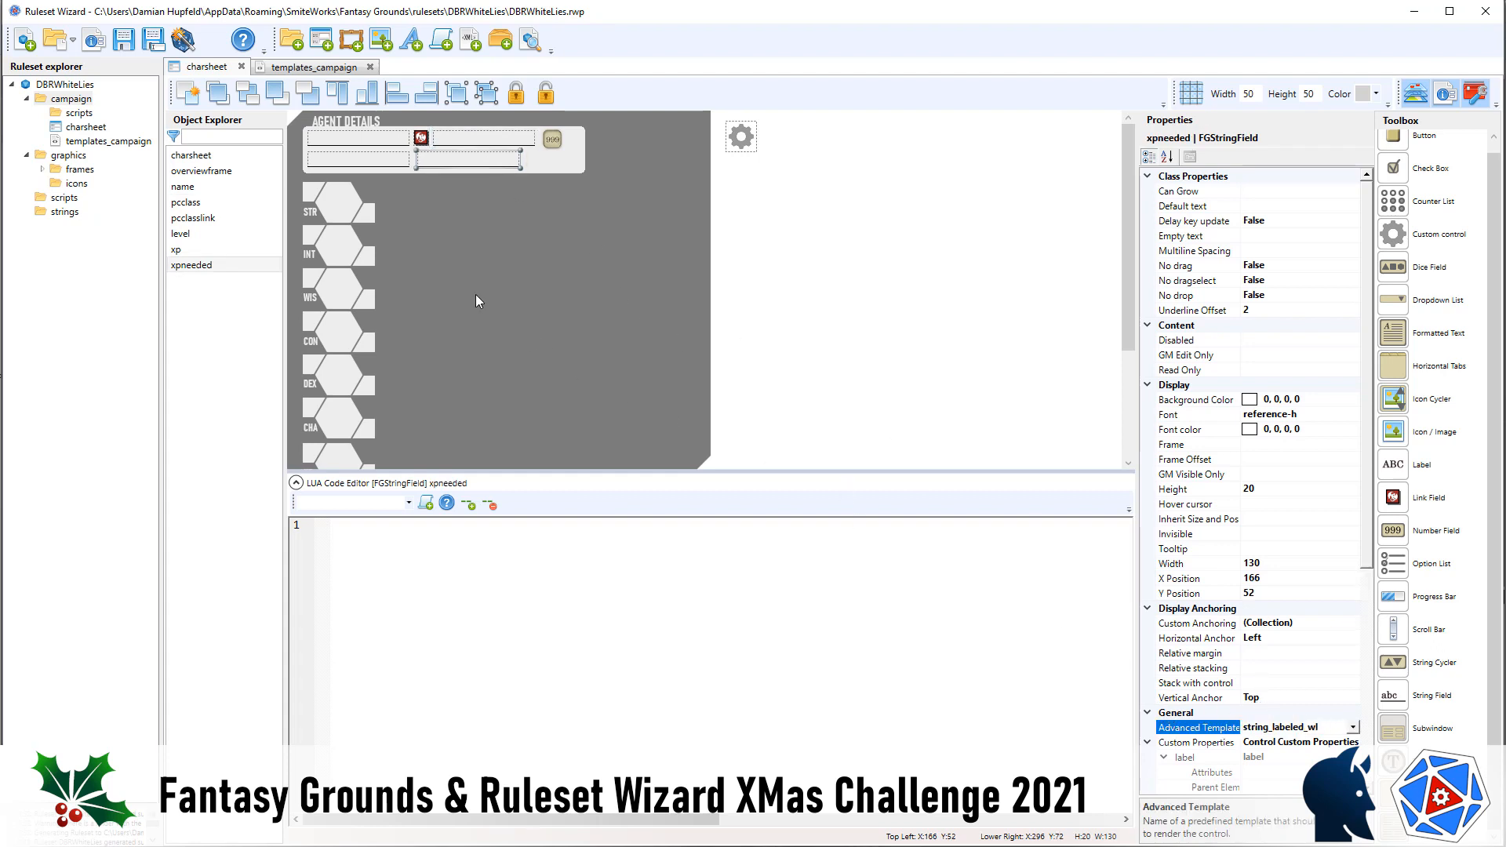
left_click(396, 160)
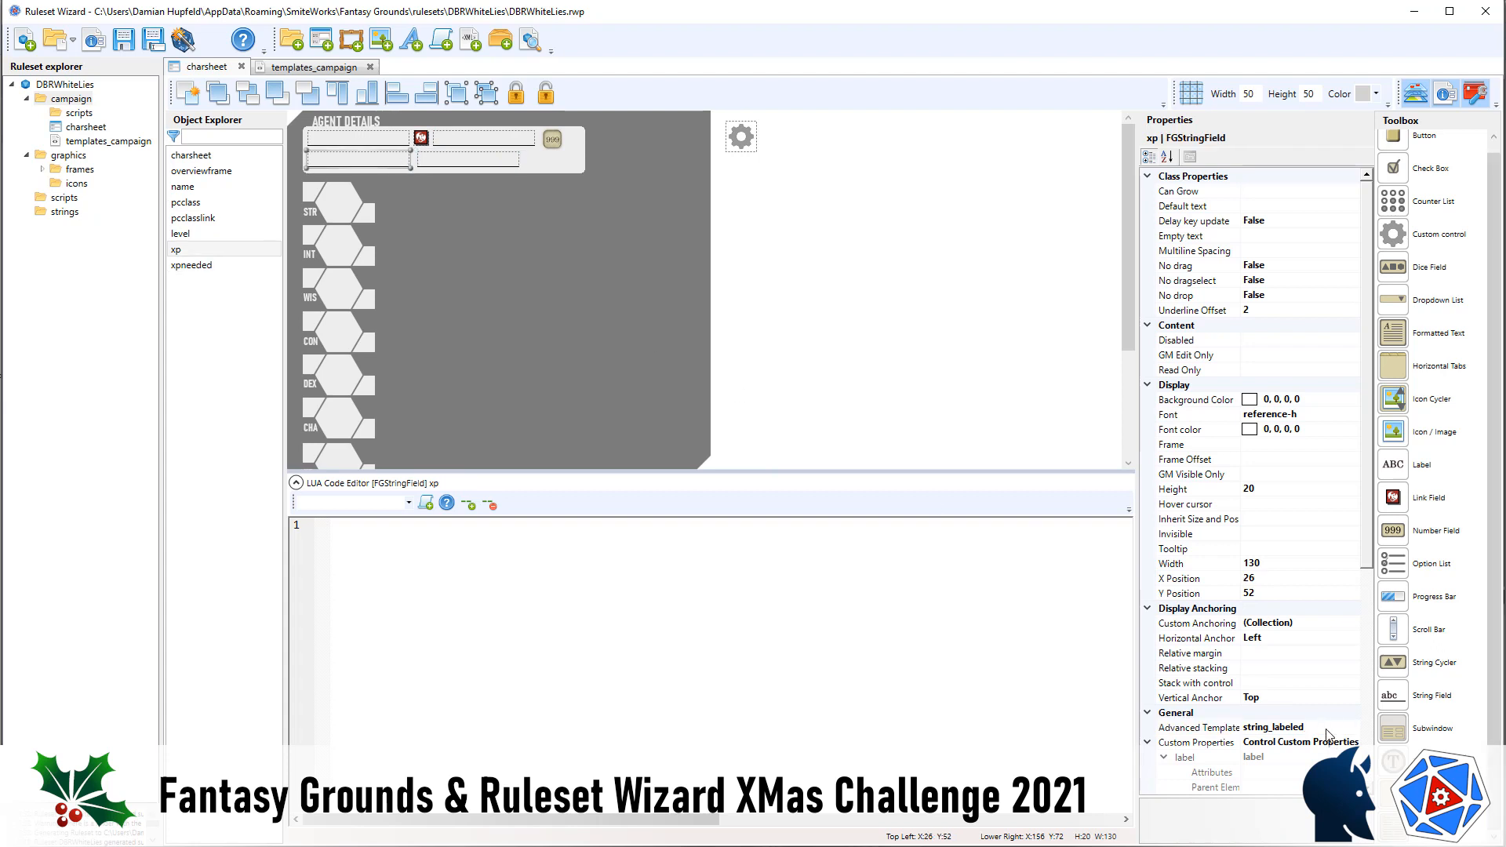
left_click(1209, 727)
type("string_labeled_wl")
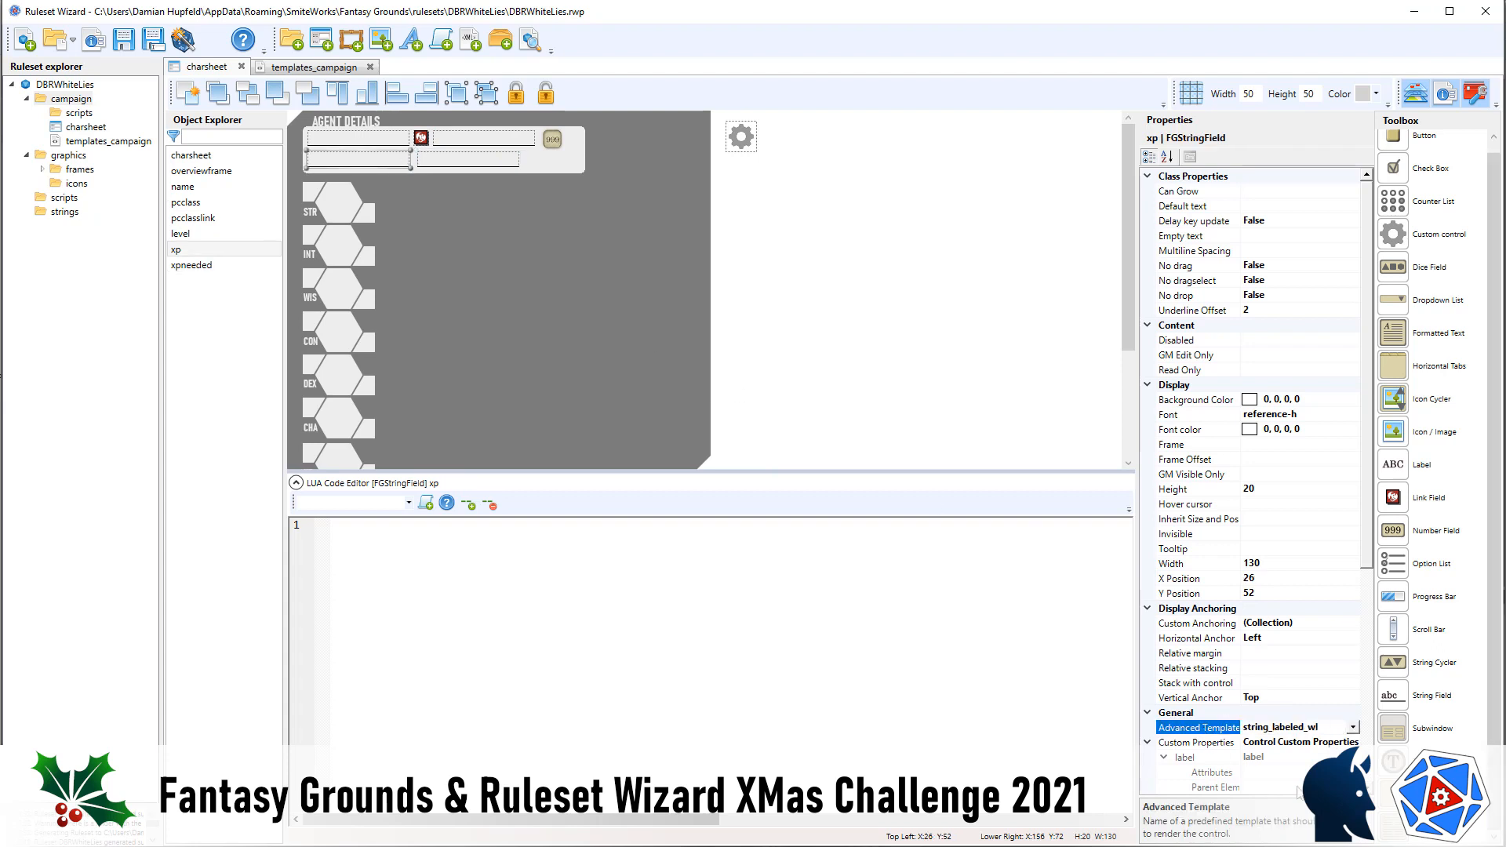
Switch to Fantasy Grounds and open the character sheet to check the Agent Details labels.
left_click(898, 398)
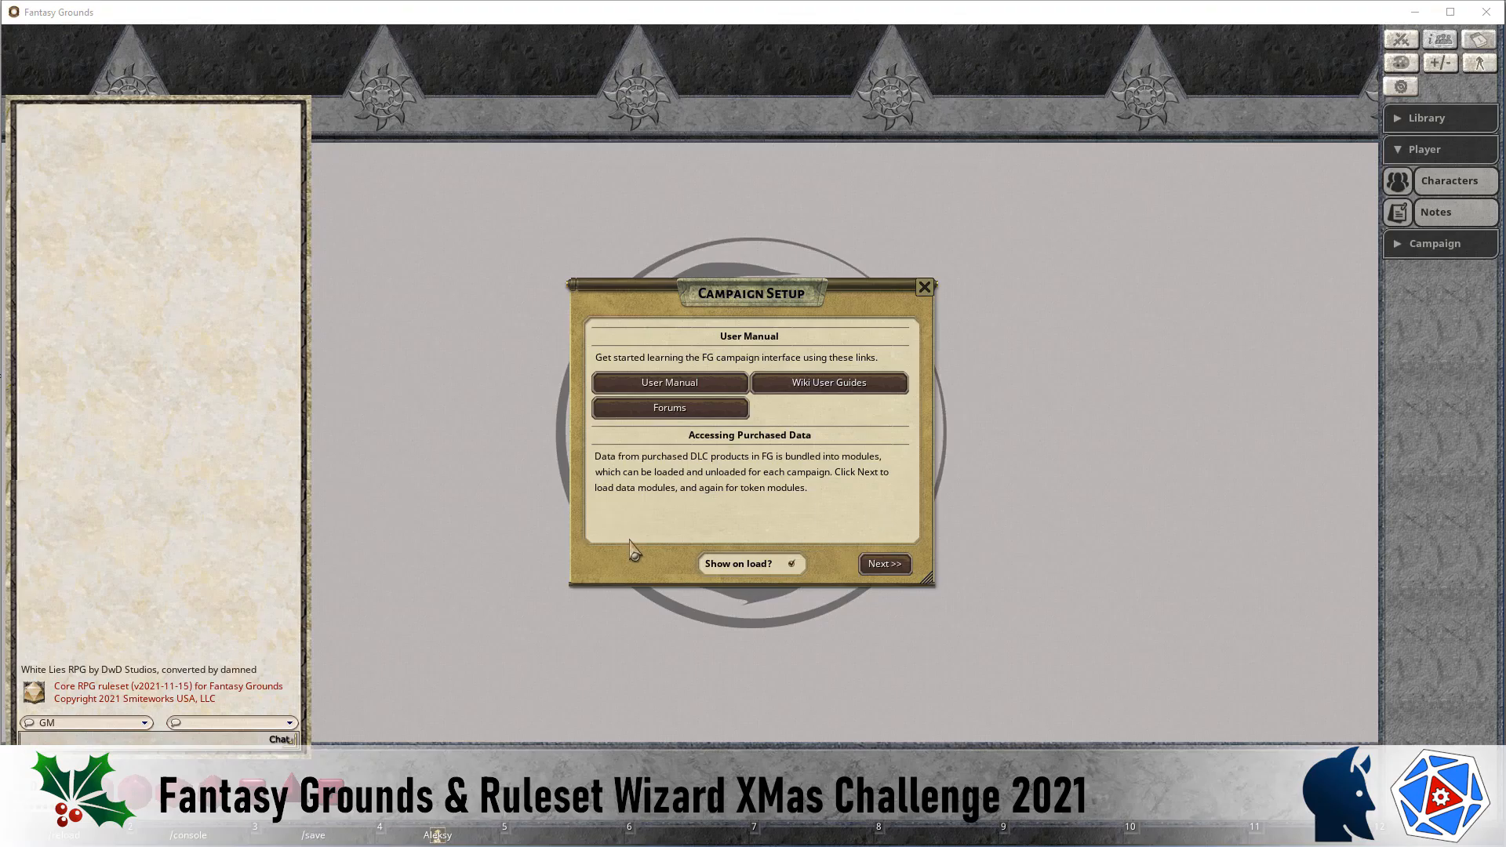
left_click(1050, 521)
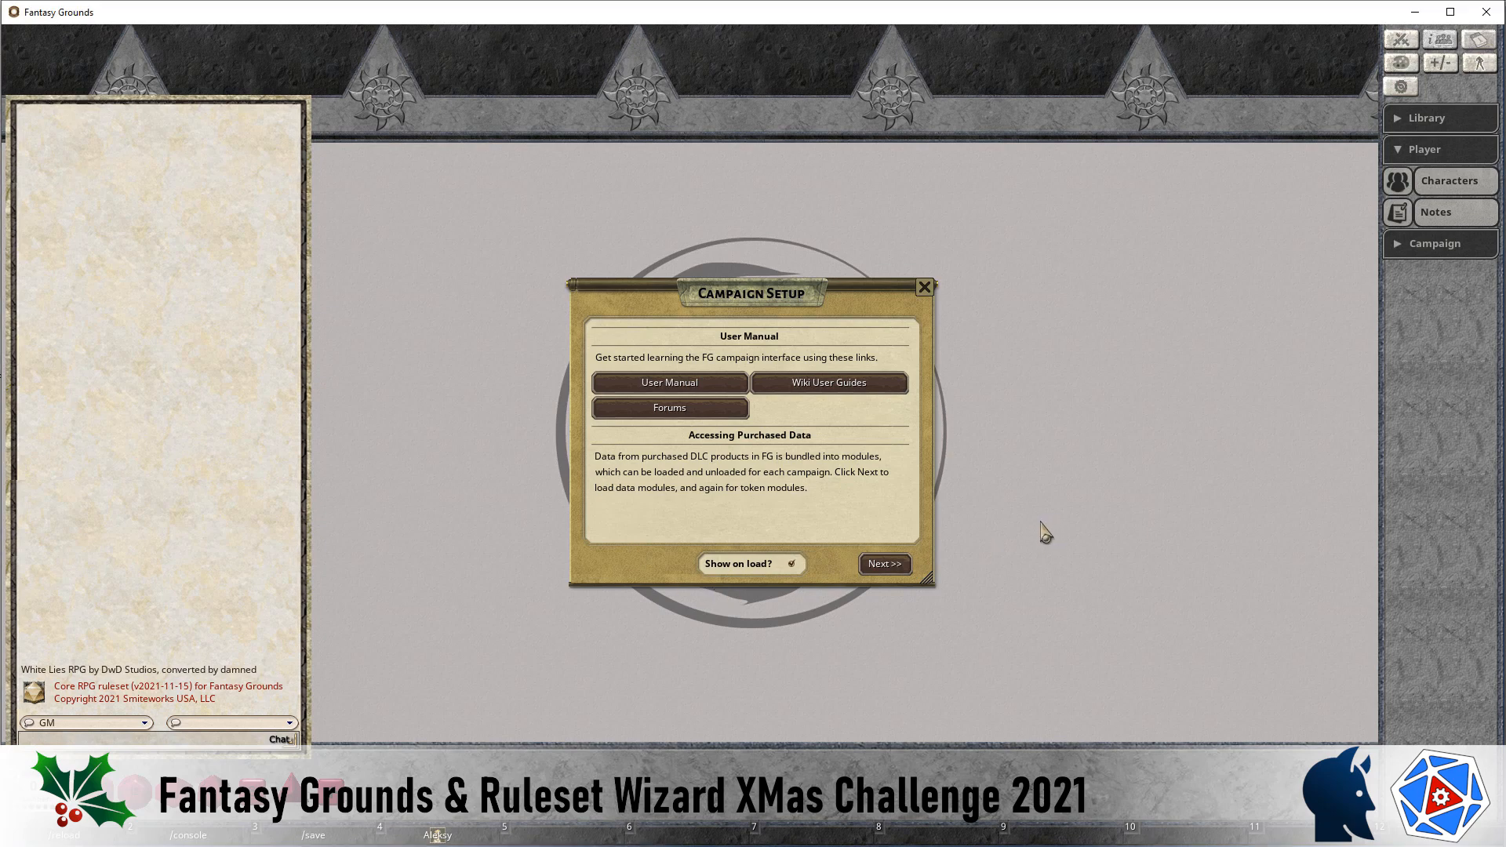
key("F4")
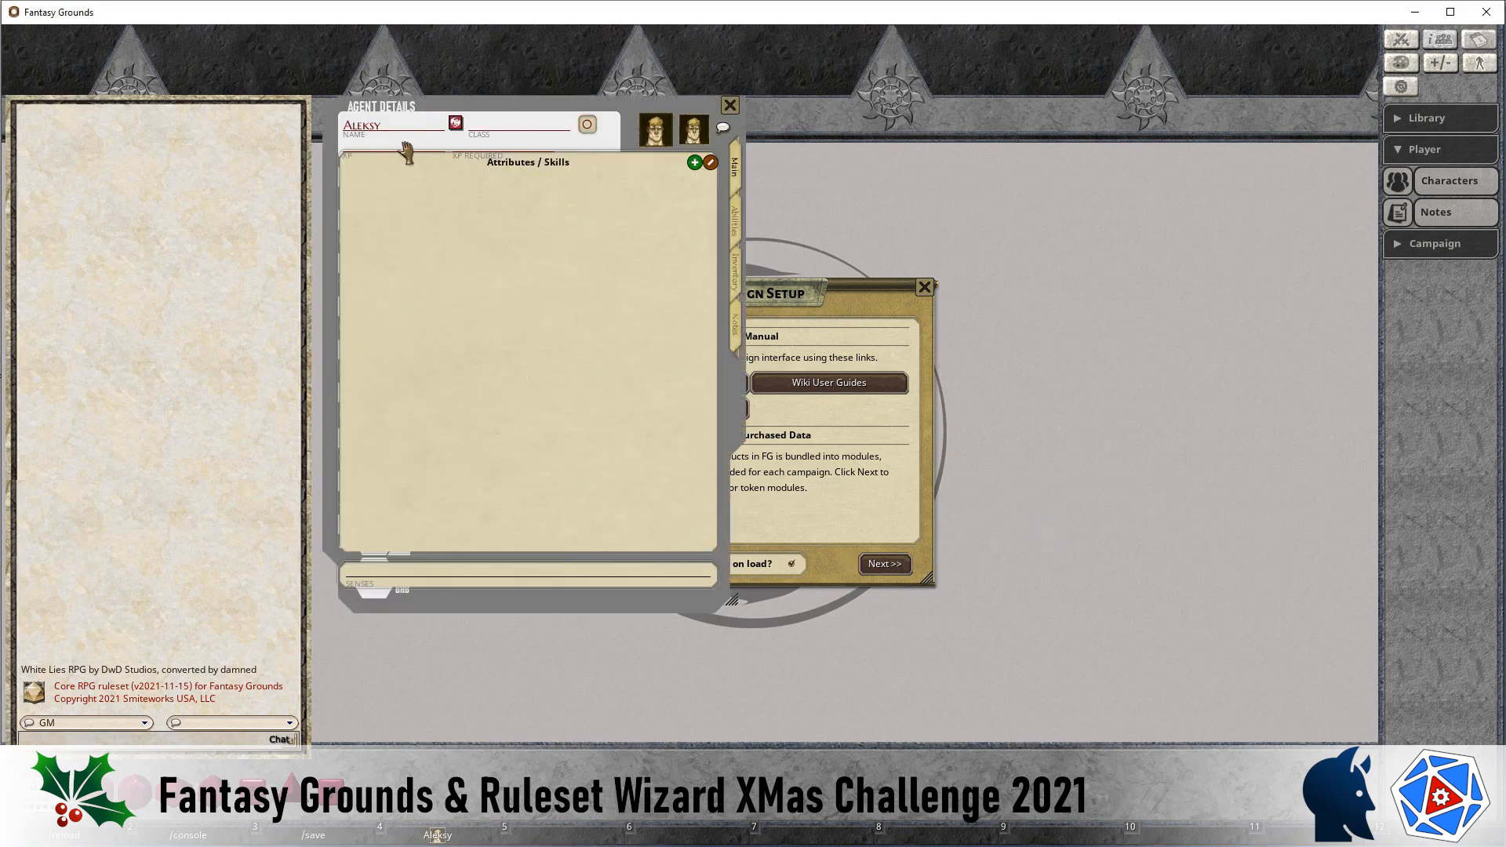